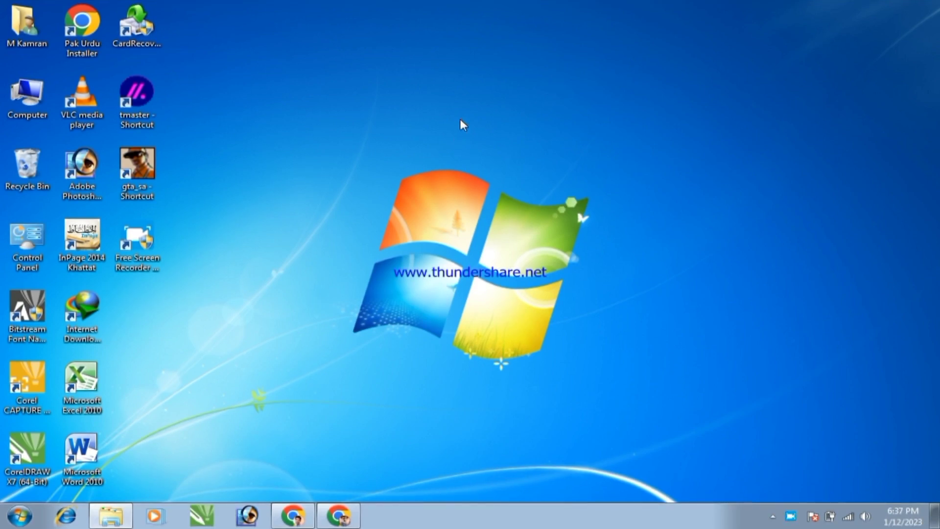
Step: Refresh the desktop and launch Adobe Photoshop 7.0
right_click(374, 145)
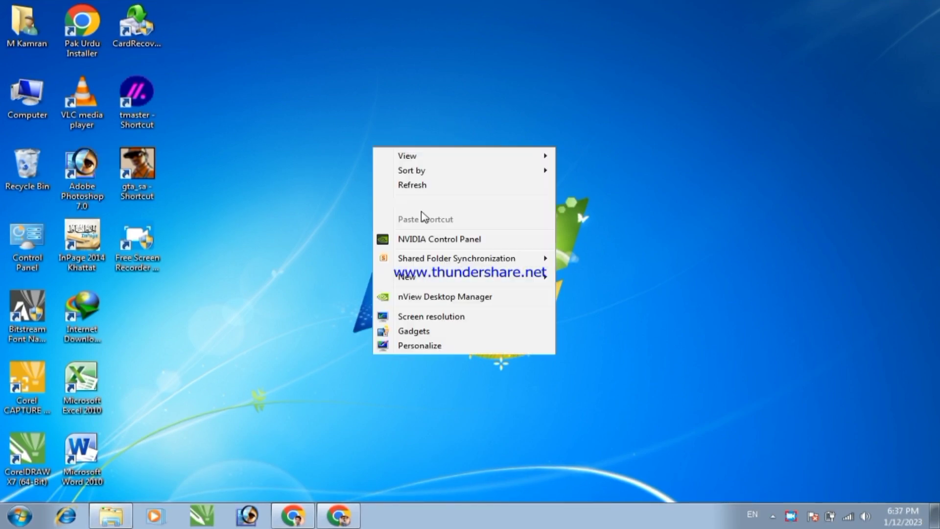
left_click(434, 186)
double_click(83, 169)
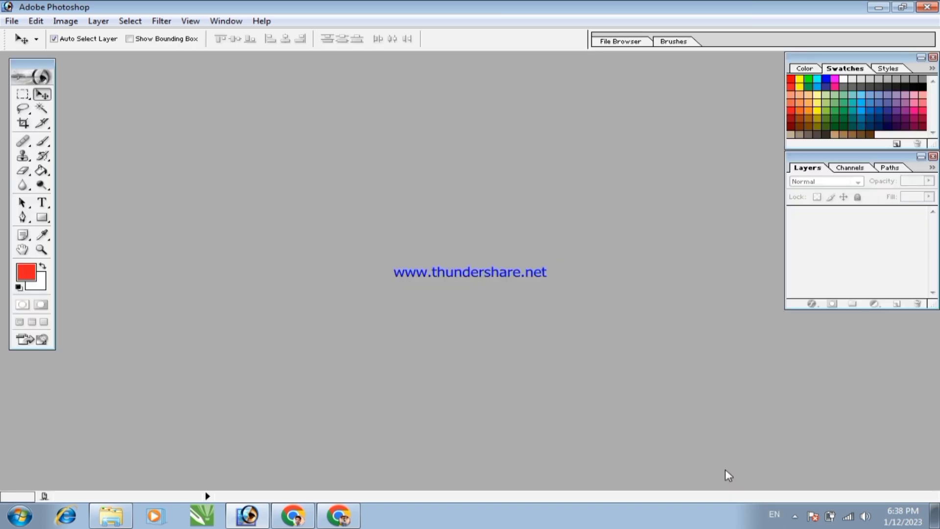
Step: Open the sideways portrait photo "WhatsApp Image 2023-01-12 at 5.03.47 PM.jpeg" from the Downloads folder
key("ctrl+o")
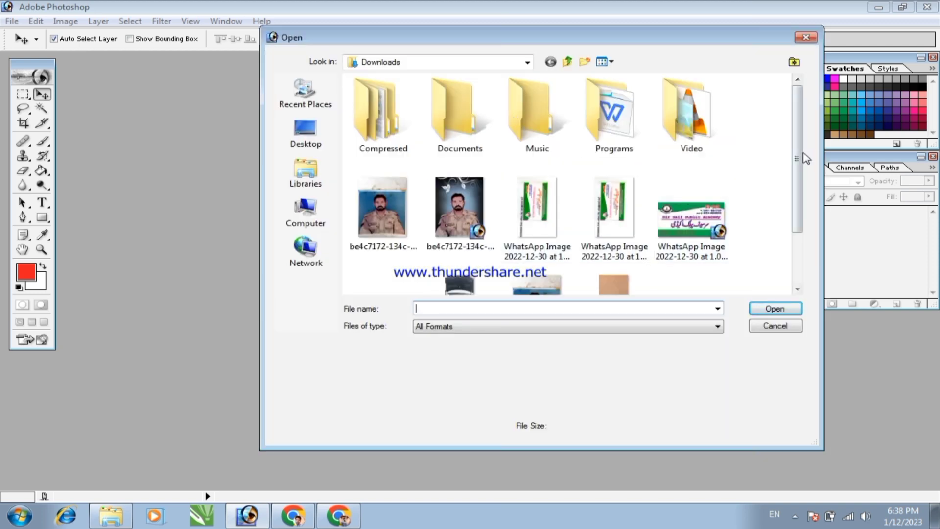
scroll(791, 174, "down", 3)
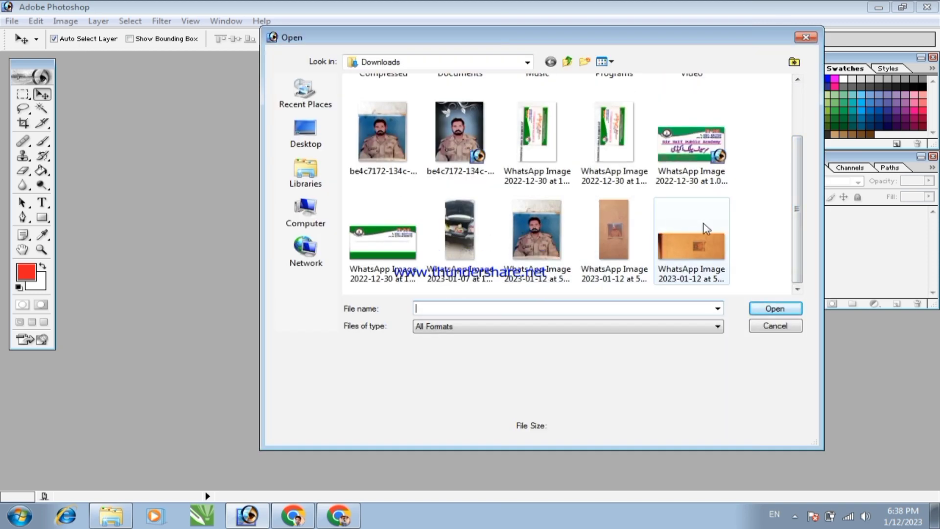
double_click(661, 242)
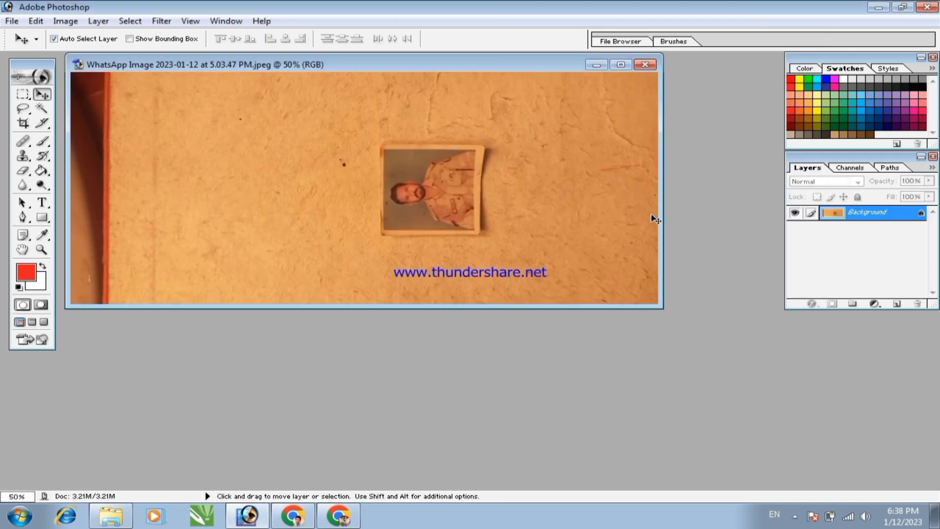
Step: Turn the portrait upright by rotating the canvas 180°, 90° clockwise and another 180°
key("alt+i")
key("e")
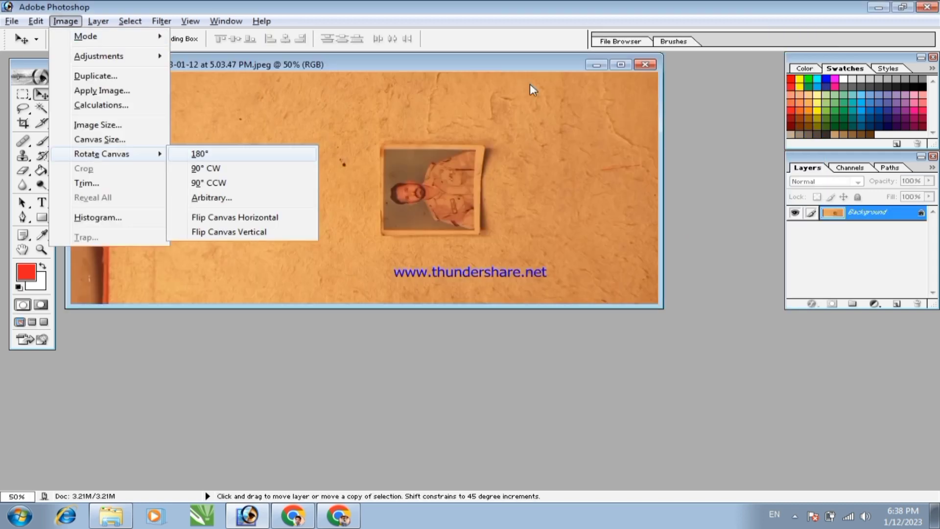
key("Return")
key("alt+i")
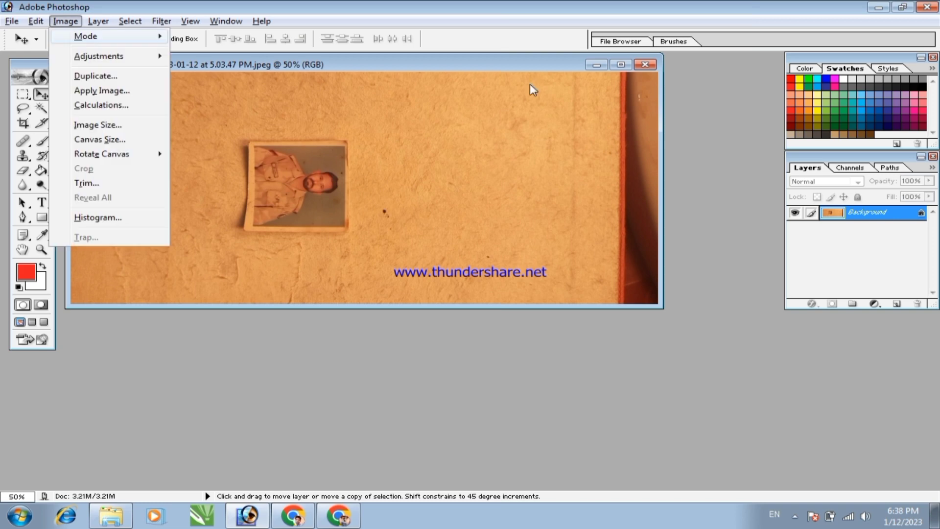
key("e")
key("Down")
key("Return")
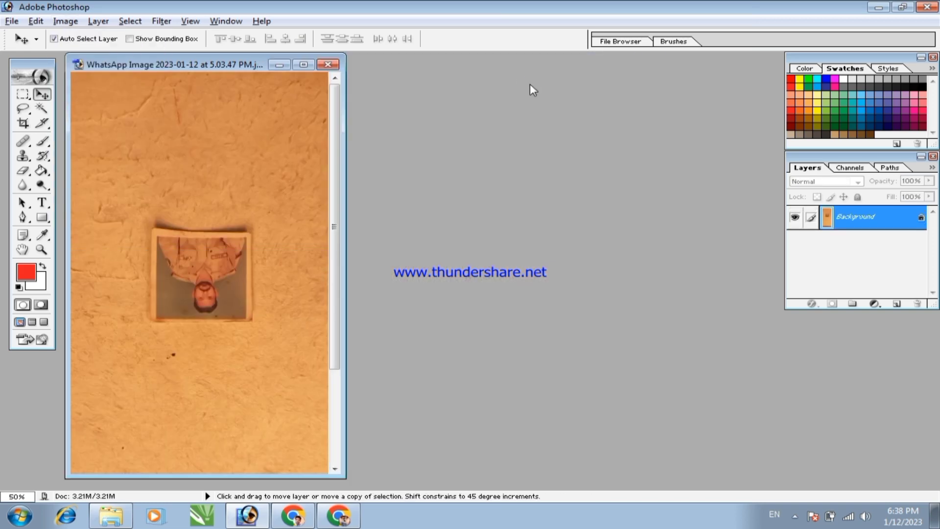
key("alt+i")
key("e")
key("Return")
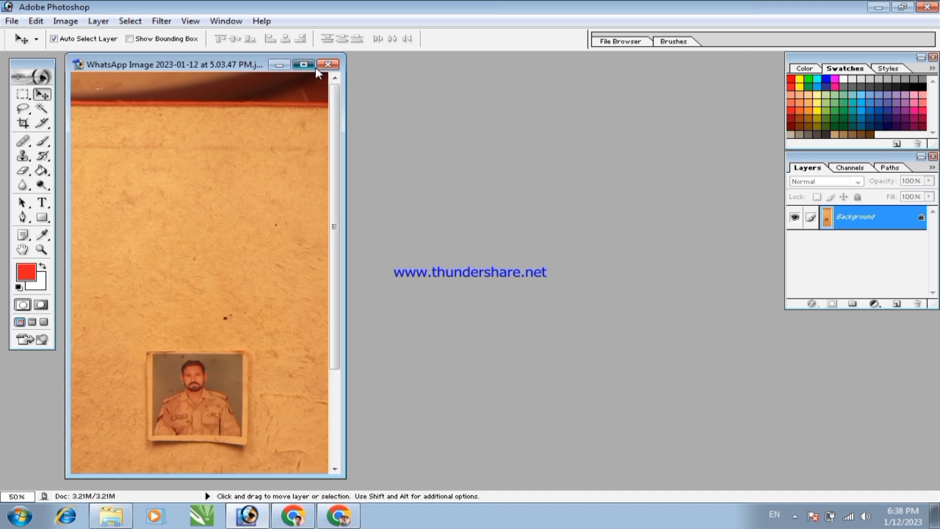
Step: Maximize the document and set the Crop tool to 5 in wide, 7 in high and 600 pixels/inch
left_click(316, 67)
left_click(468, 408, "ctrl")
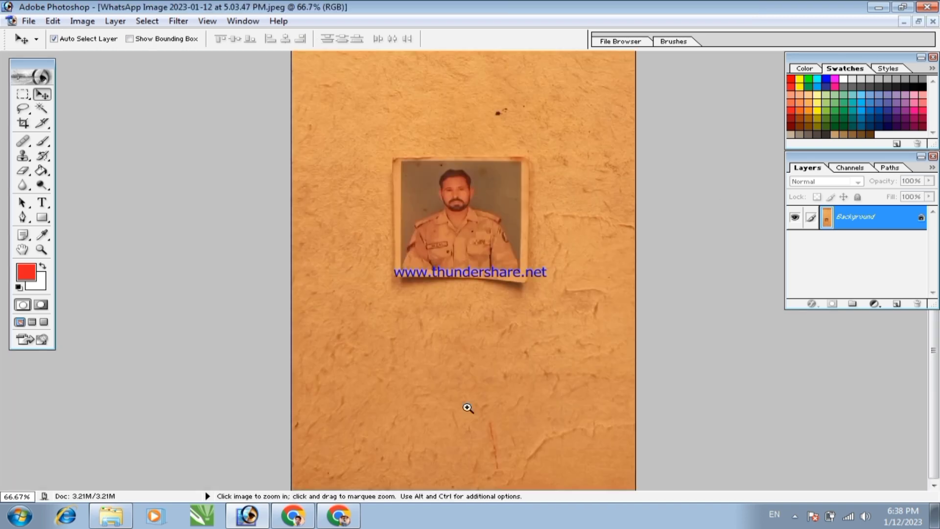
left_click(465, 203, "ctrl")
key("c")
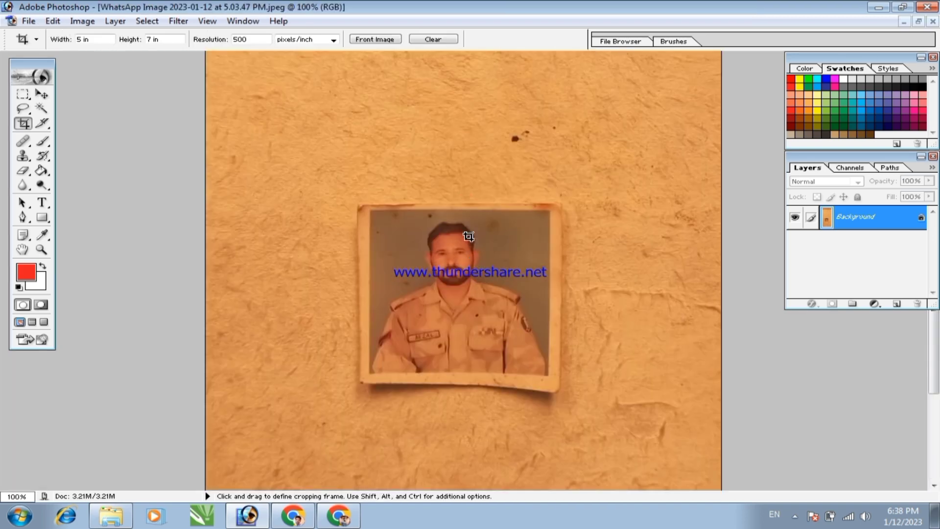
left_click(93, 40)
type("5")
key("Tab")
type("7")
key("Tab")
type("60")
Step: Crop the image around the old print, fitting its side and lower edges and including a strip of wall above it
left_click_drag(359, 381, 765, 132)
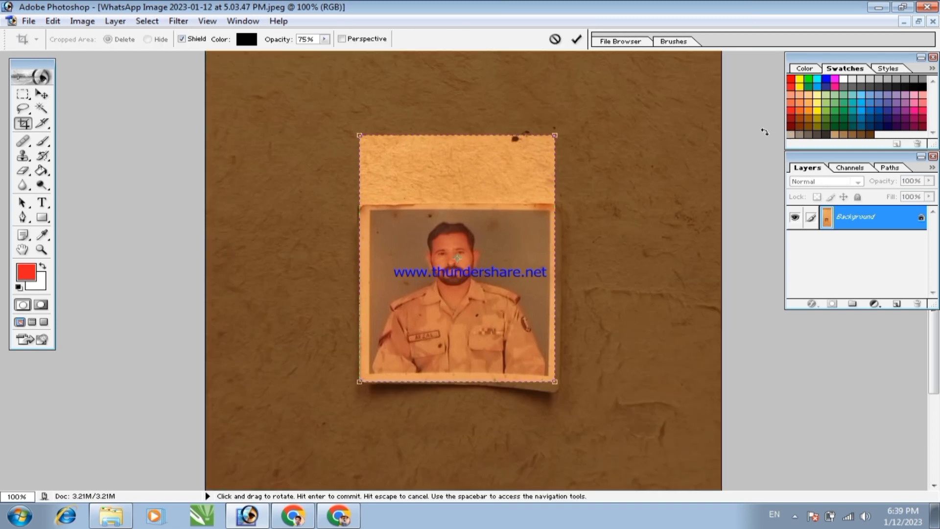
key("Right")
key("Right")
key("Right")
key("Down")
key("Down")
key("Down")
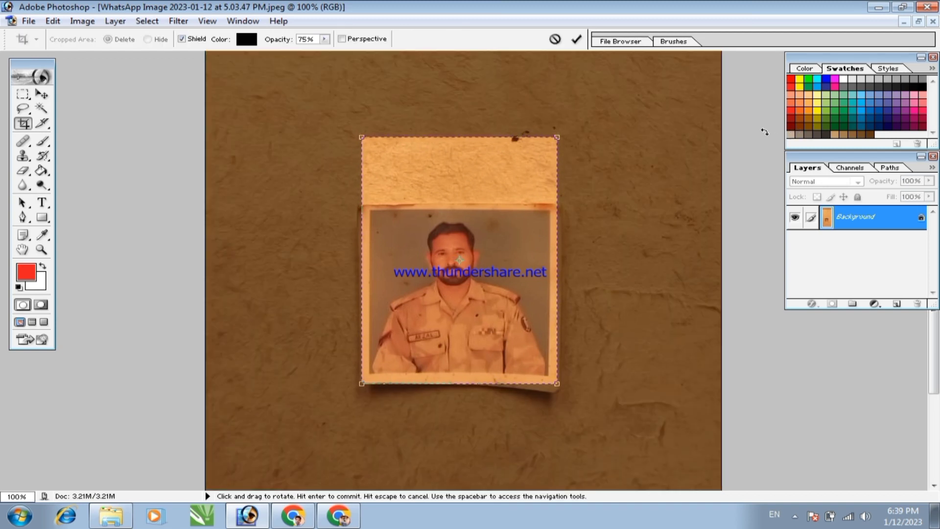
key("Return")
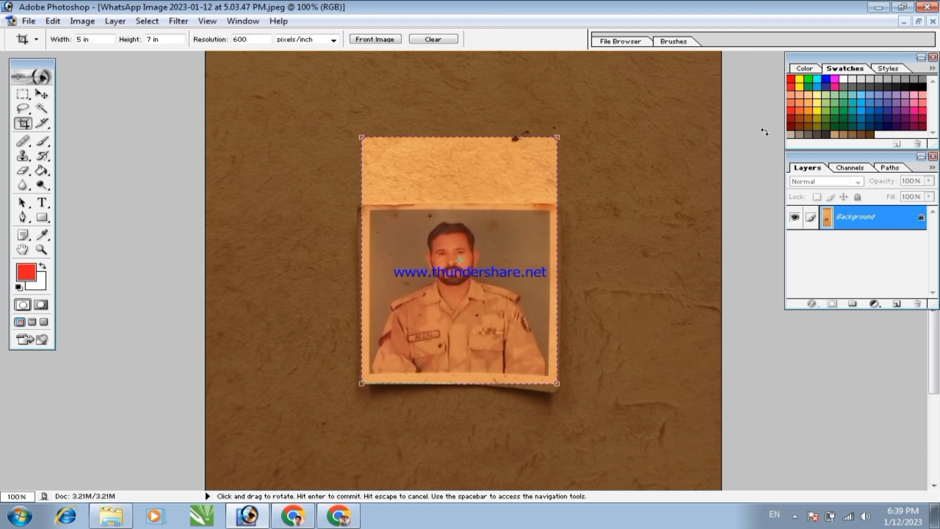
key("Return")
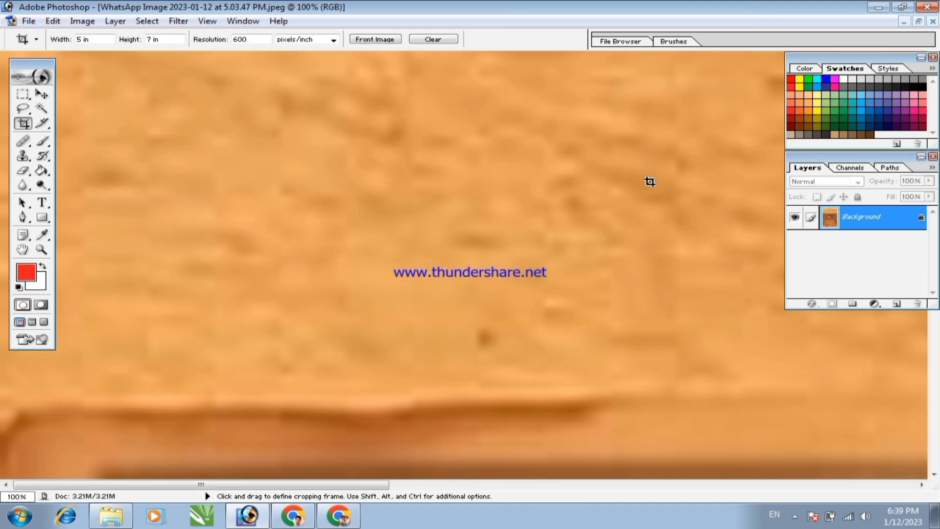
Step: Remove the orange cast from the cropped photo with Auto Color
left_click(596, 185)
left_click(597, 185)
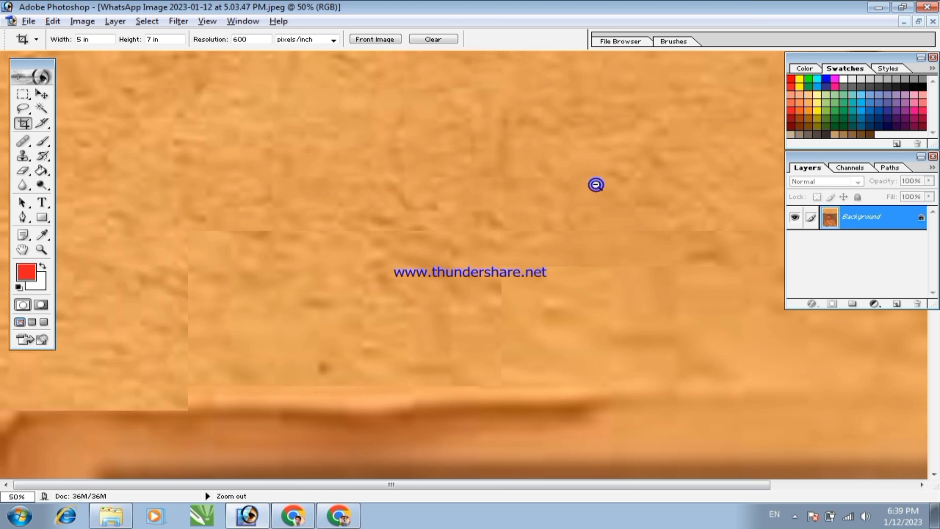
left_click(596, 185)
left_click(596, 185)
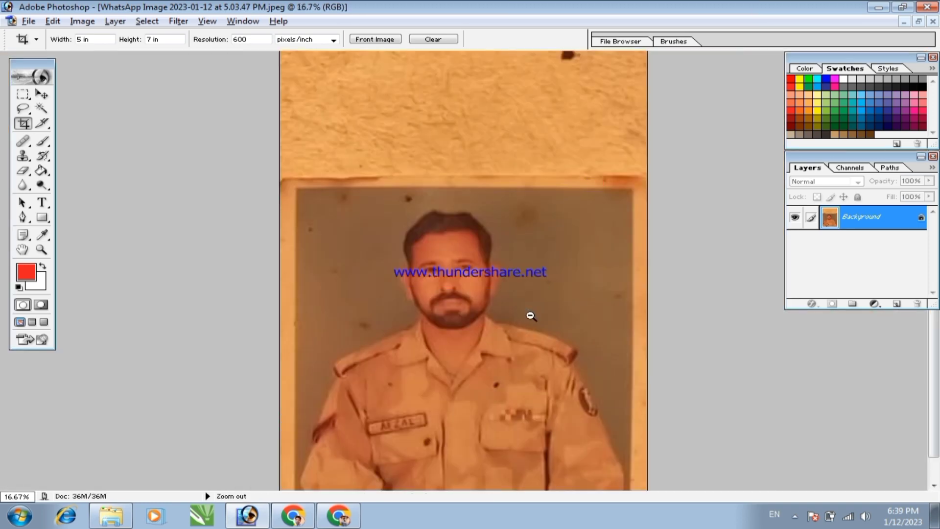
left_click(531, 316, "alt")
key("ctrl+shift+b")
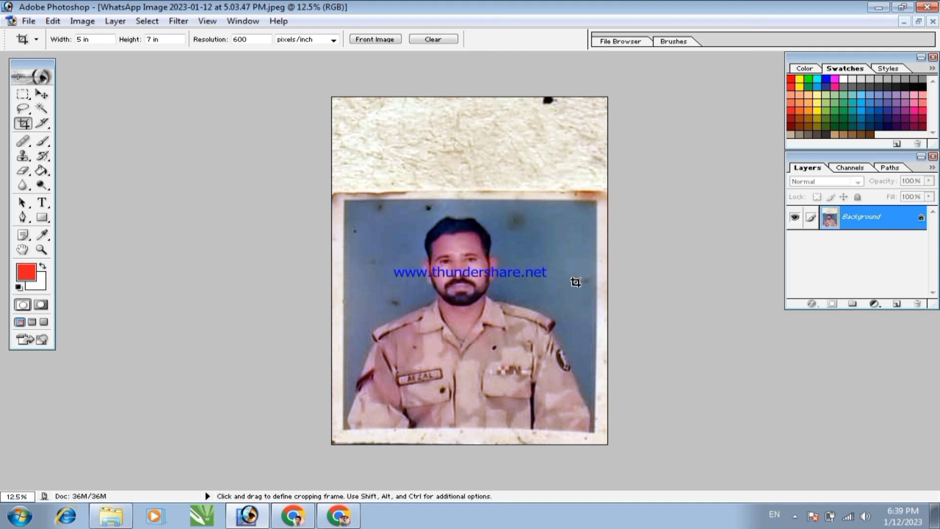
Step: Brighten the photo with Levels by setting the RGB midtone input to 1.16
key("ctrl+l")
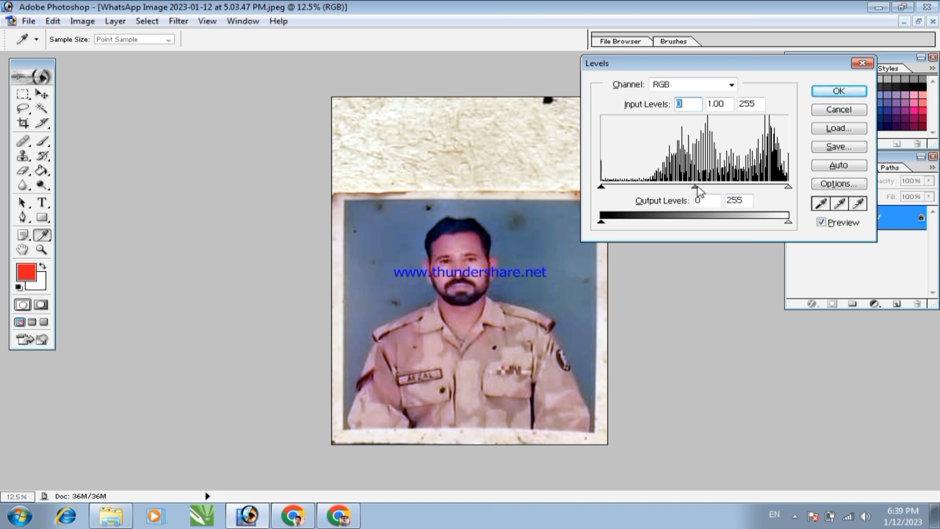
left_click_drag(695, 188, 686, 193)
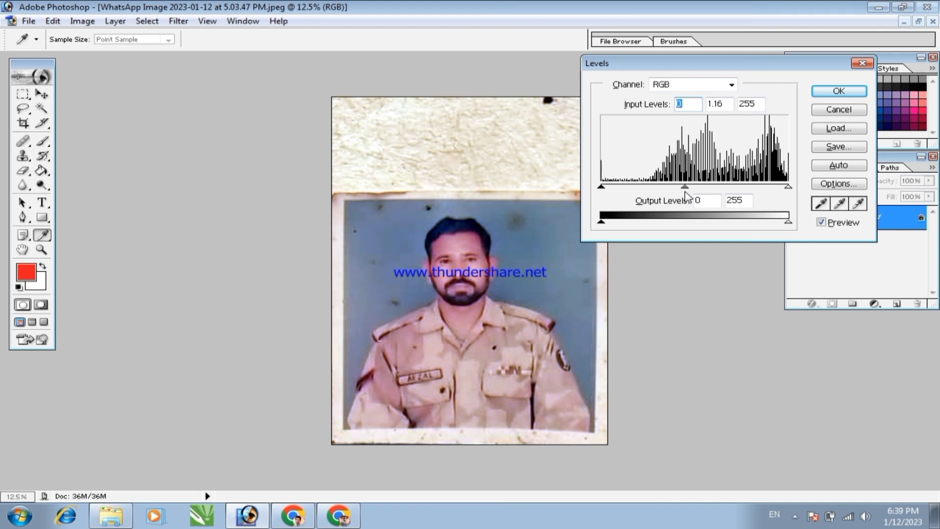
key("Return")
key("c")
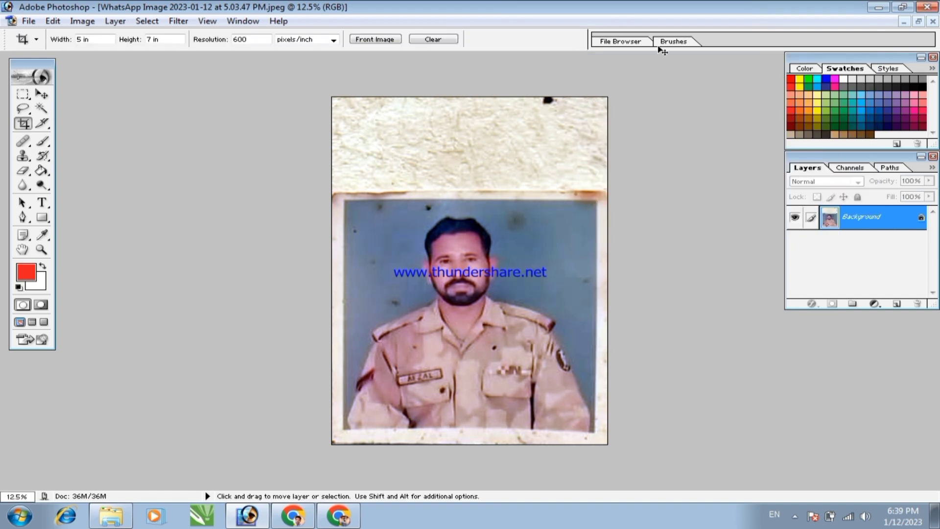
Step: Lighten the midtones with an RGB Curves point at input 119 and output 137
key("ctrl+m")
left_click_drag(748, 158, 753, 157)
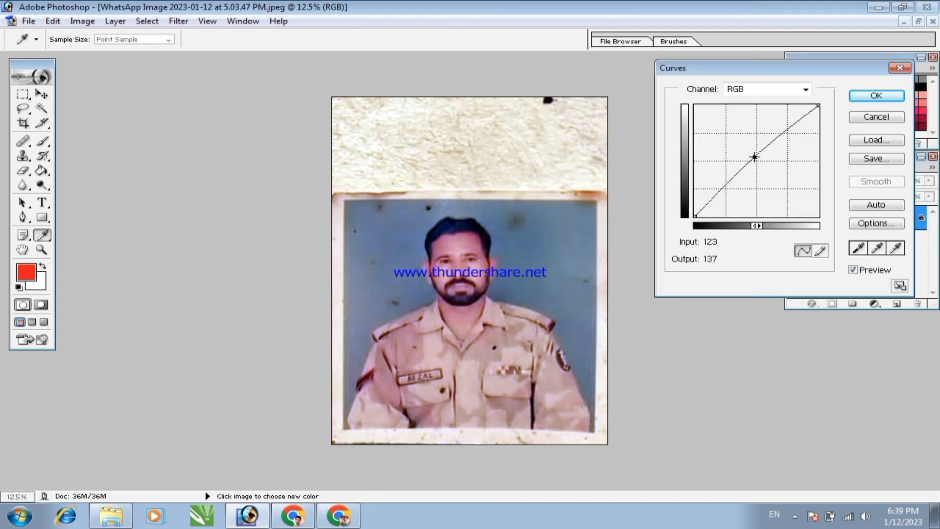
key("Left")
key("Left")
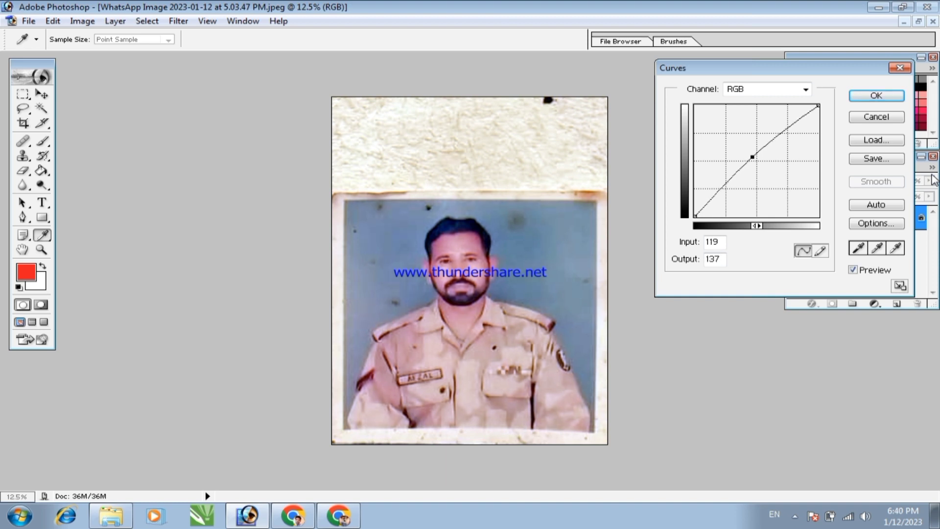
key("Return")
Step: Crop the photo again to cut off the print's pale border at the sides and below the uniform
left_click_drag(401, 150, 607, 433)
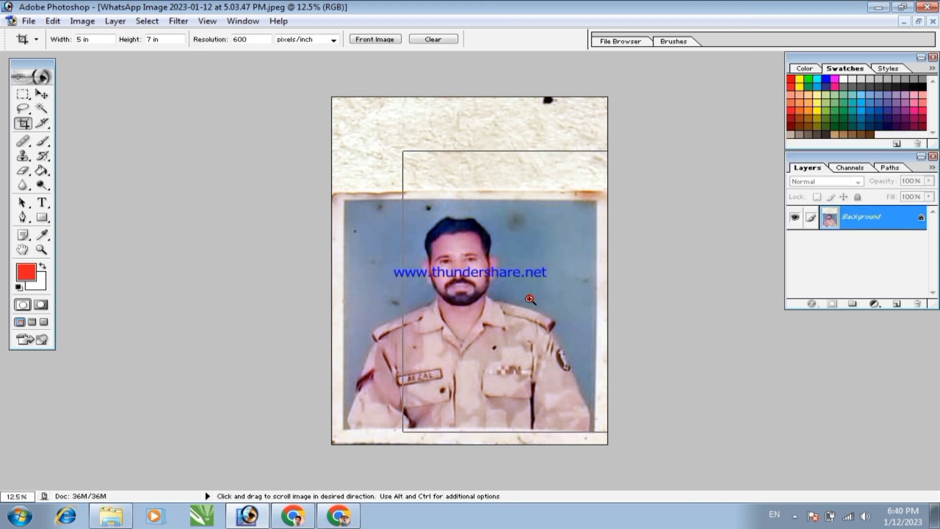
left_click(551, 291, "ctrl+alt")
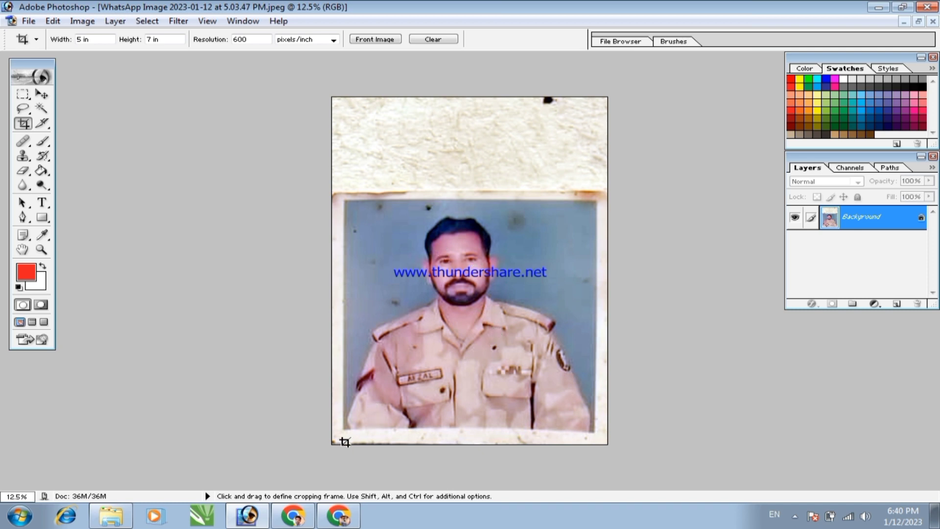
left_click_drag(343, 429, 852, 108)
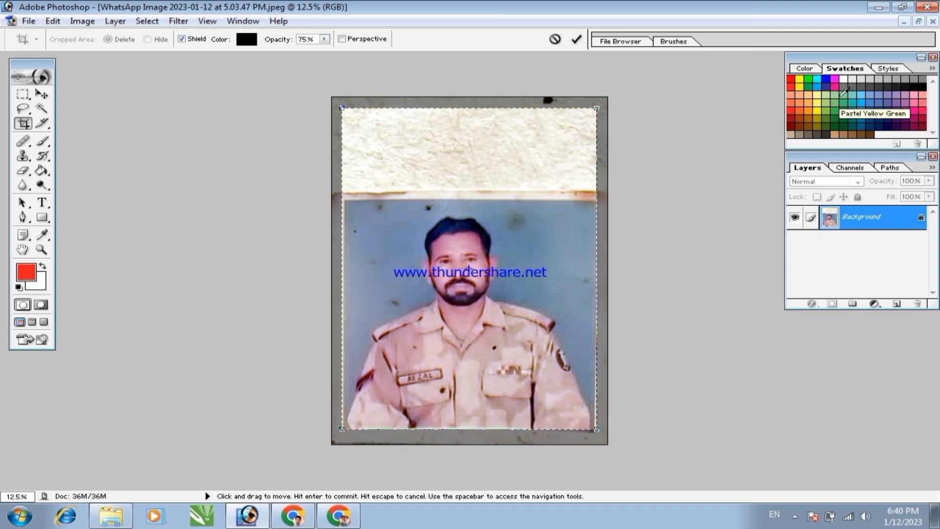
key("Return")
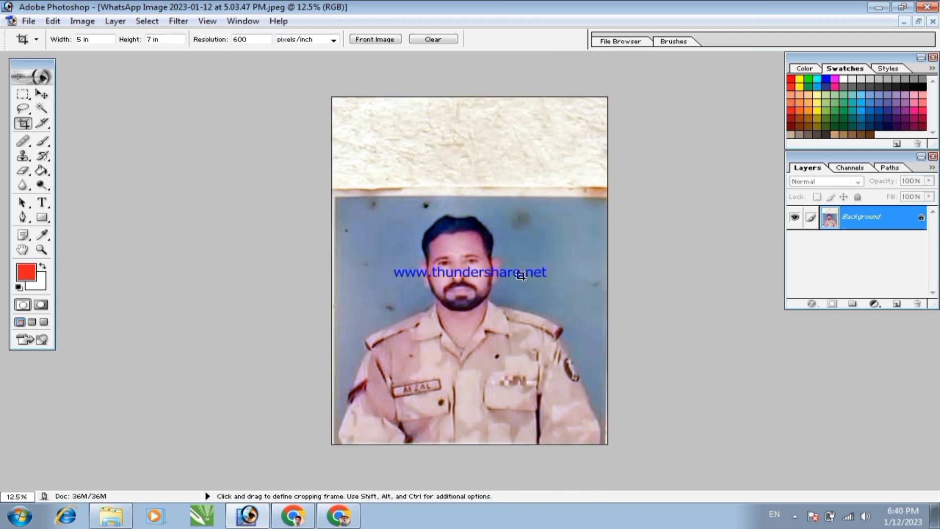
Step: Select the whole image and use Free Transform to rotate it 0.5° and scale it to 103.2%
key("ctrl+a")
key("ctrl+t")
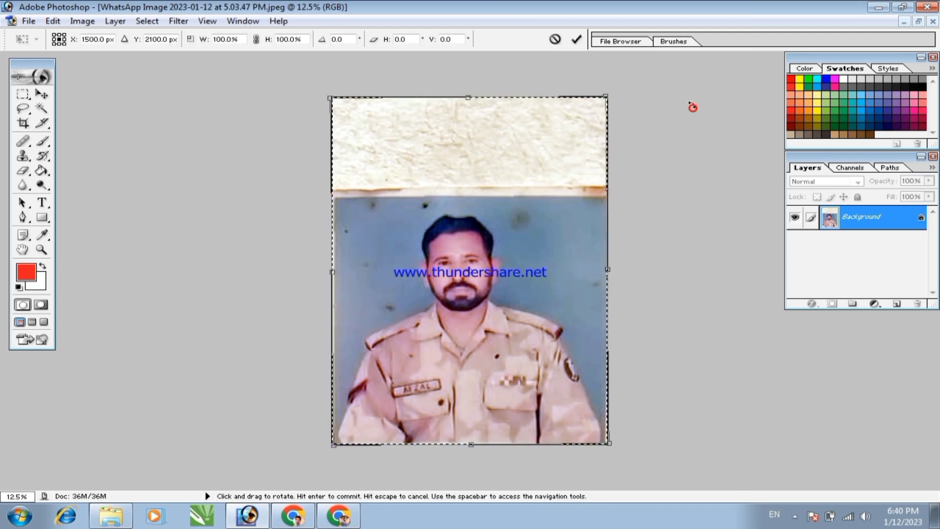
left_click_drag(692, 107, 620, 87)
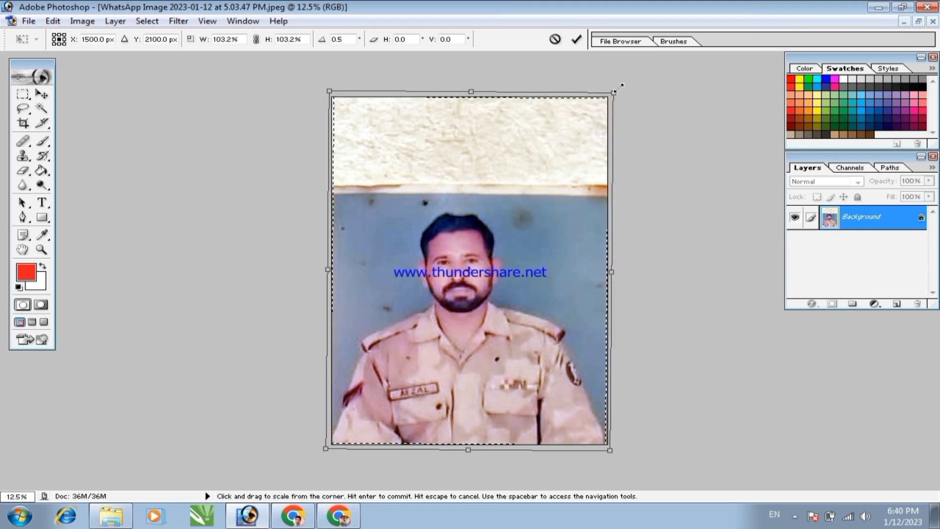
Step: Shift the transformed photo straight up until its slanted lower edge clears the canvas bottom, and apply the transform
key("Up")
key("Up")
key("Up")
key("Up")
key("Up")
key("Up")
key("Up")
key("Up")
key("Up")
key("Up")
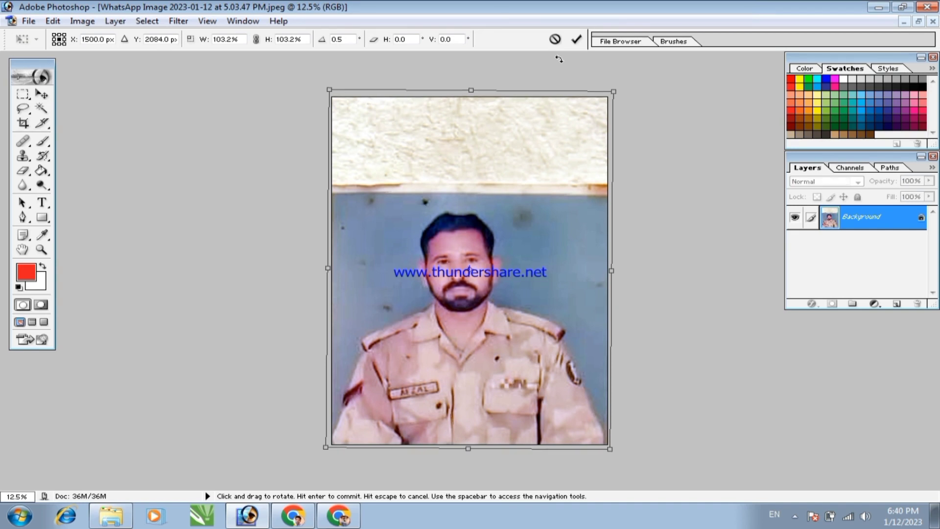
key("Up")
key("Up")
key("Up")
key("Up")
key("Up")
key("Up")
key("Up")
key("Up")
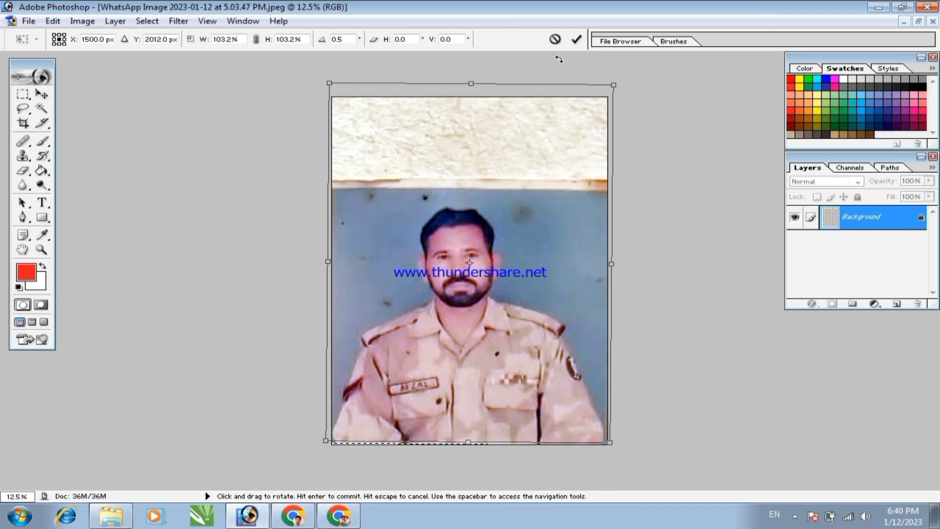
key("c")
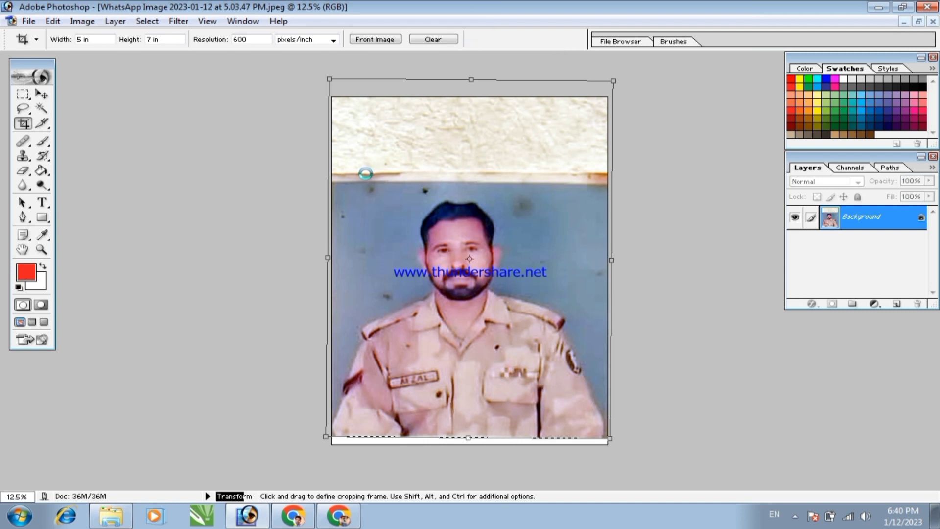
Step: Try to select the blue backdrop with the Magic Wand at tolerance 32, adding its dark spots and the remaining patches
key("w")
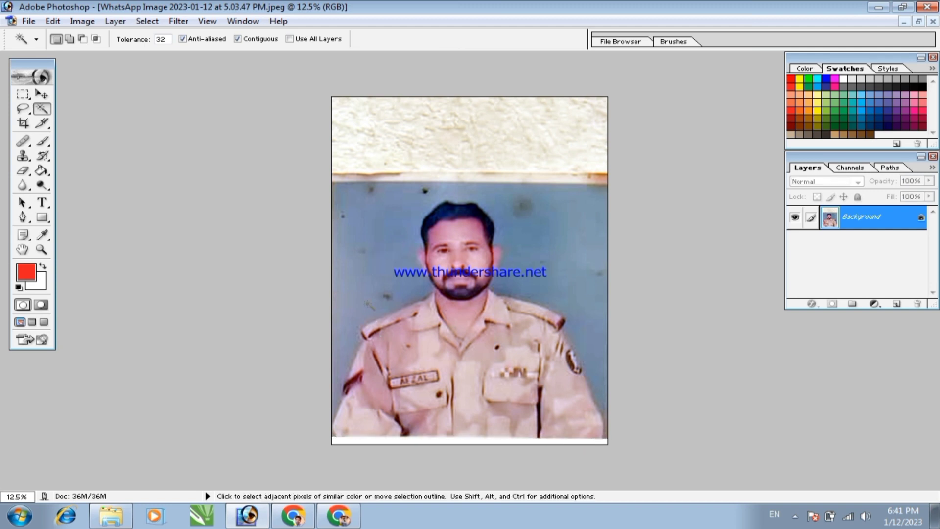
left_click(346, 278)
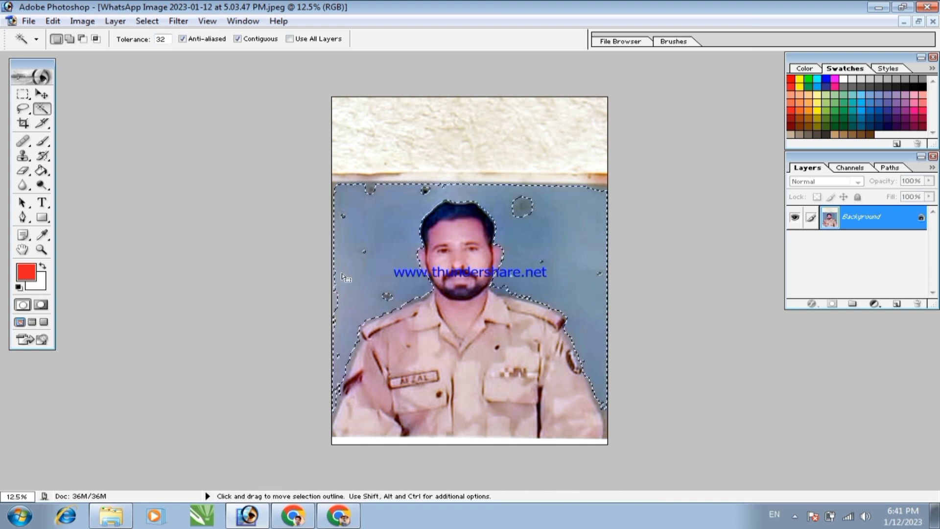
left_click(388, 294, "shift")
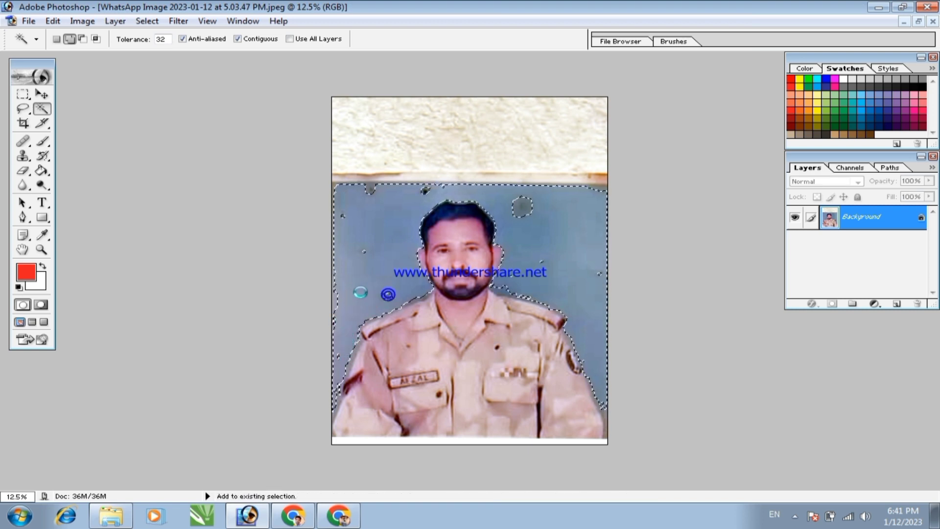
left_click(348, 342, "shift")
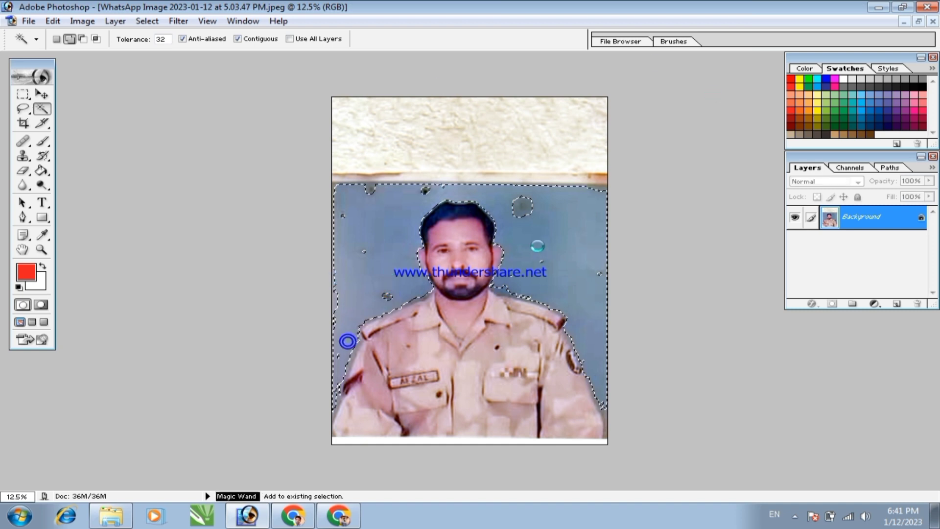
left_click(521, 215, "shift")
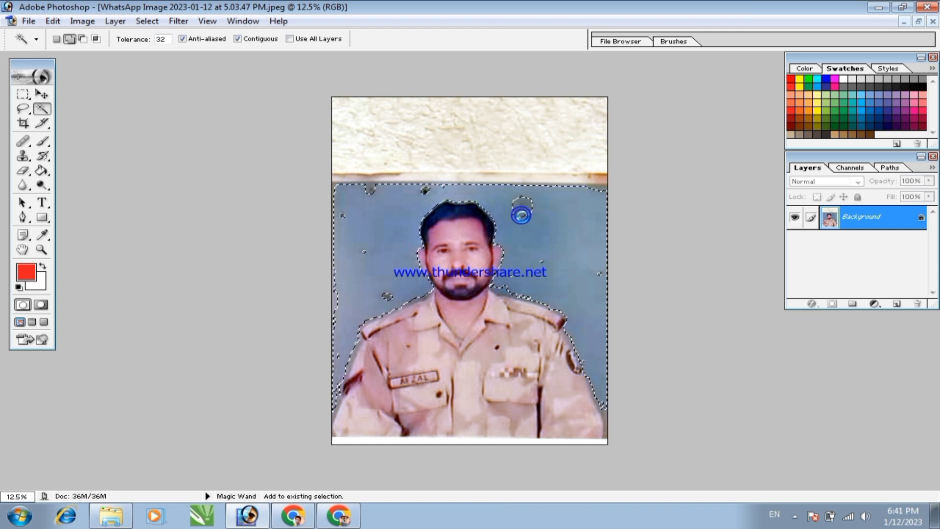
left_click(545, 253, "shift")
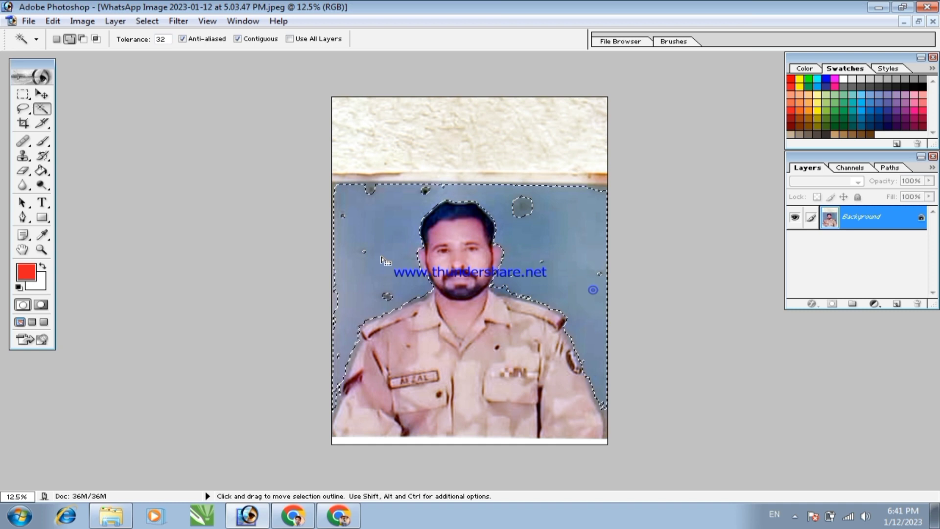
Step: Undo the last selection change, retry adding the leftover backdrop patches with the Magic Wand, and deselect everything
key("ctrl+z")
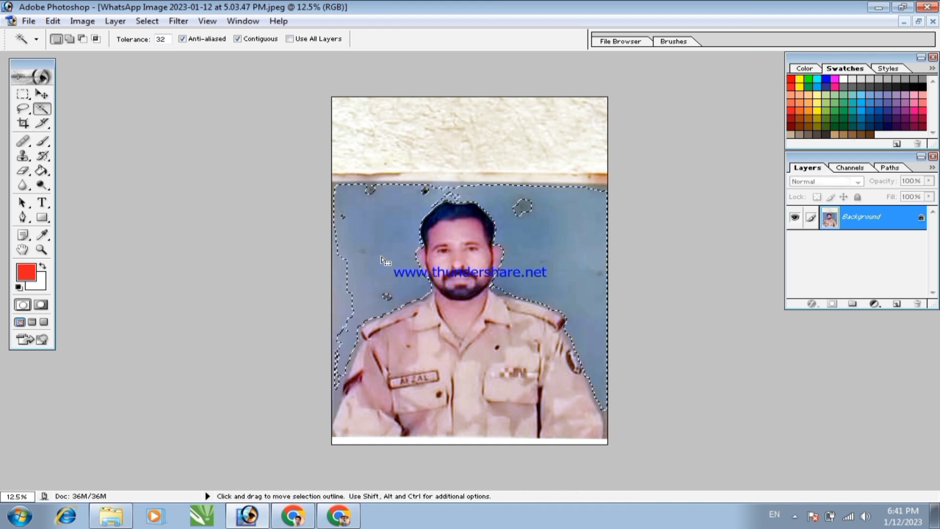
key("shift")
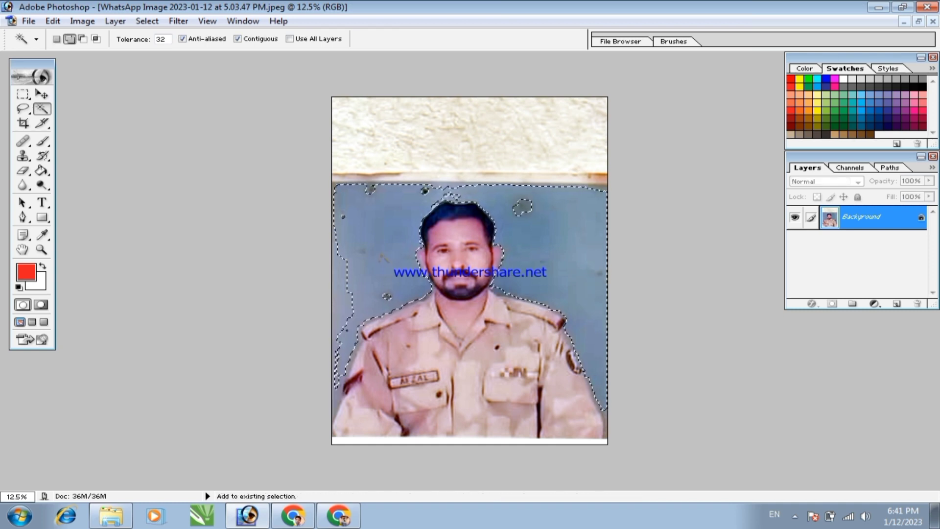
left_click(358, 260, "shift")
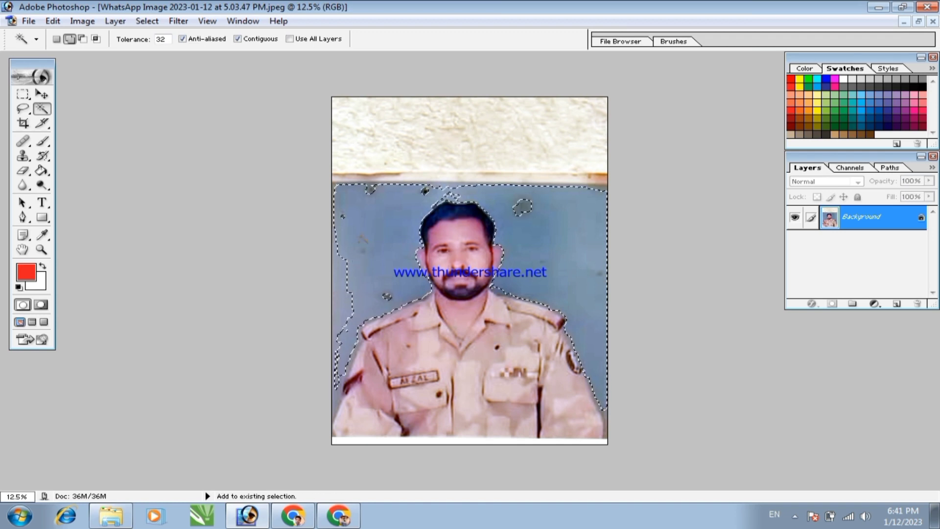
key("ctrl+plus")
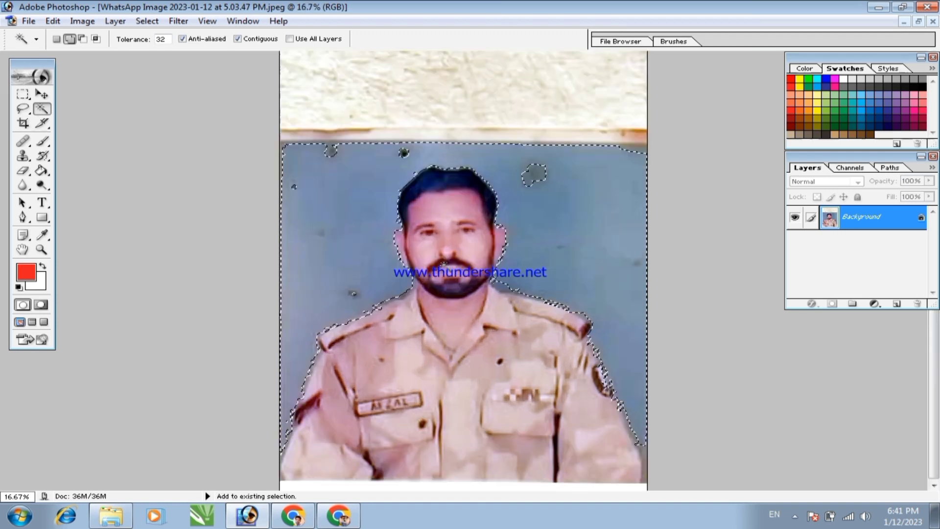
left_click(362, 295)
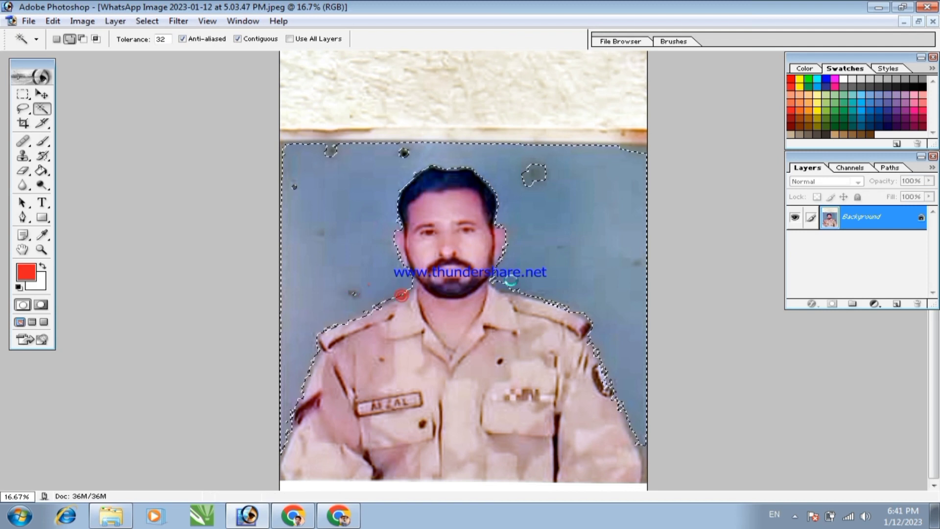
left_click(550, 270)
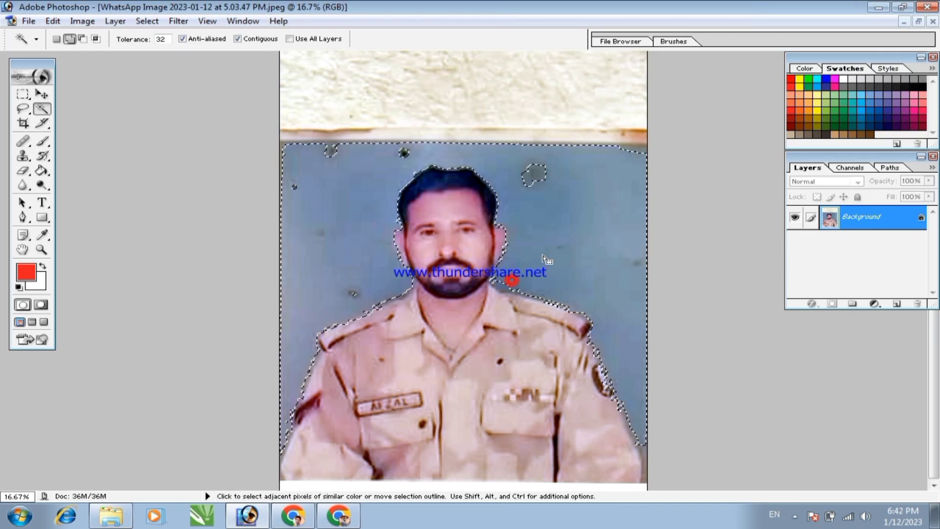
left_click(544, 258)
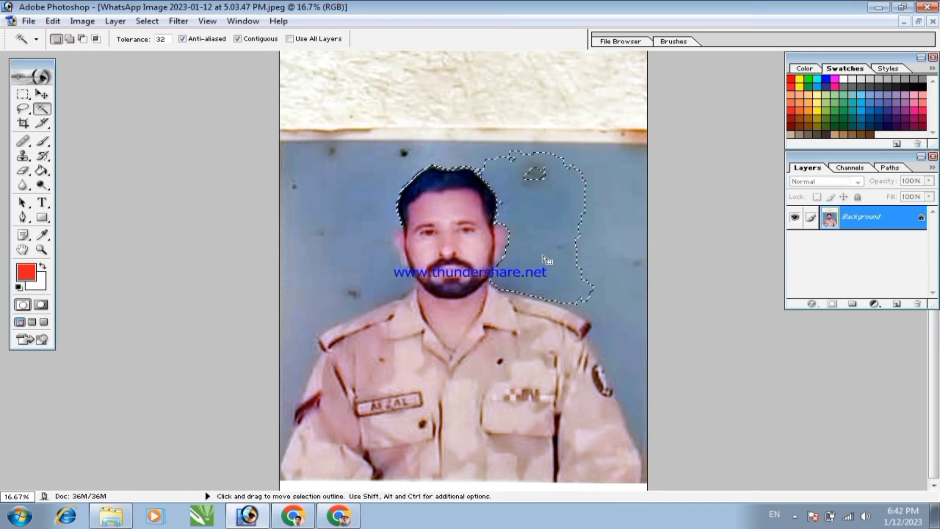
key("ctrl+d")
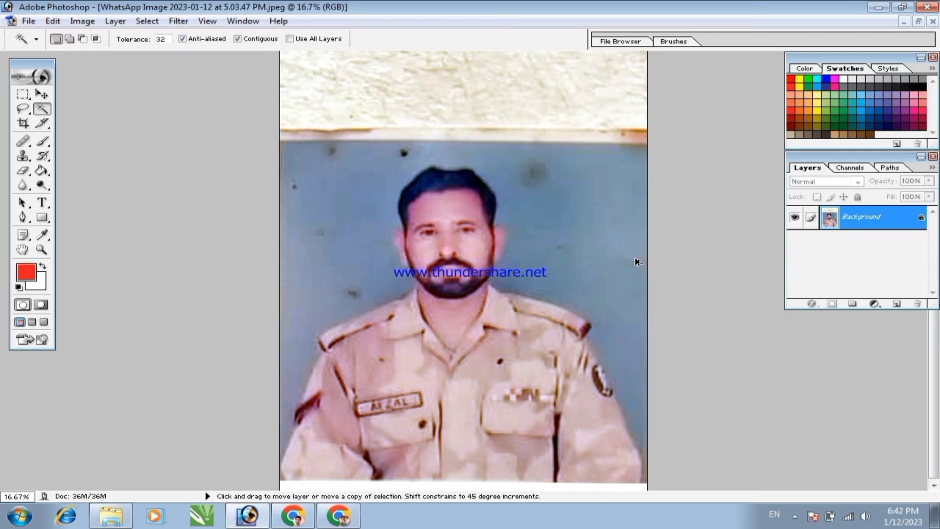
Step: Select the blue backdrop around the man afresh with the Magic Wand, adding the strips along its side and upper edges
left_click(636, 262, "shift")
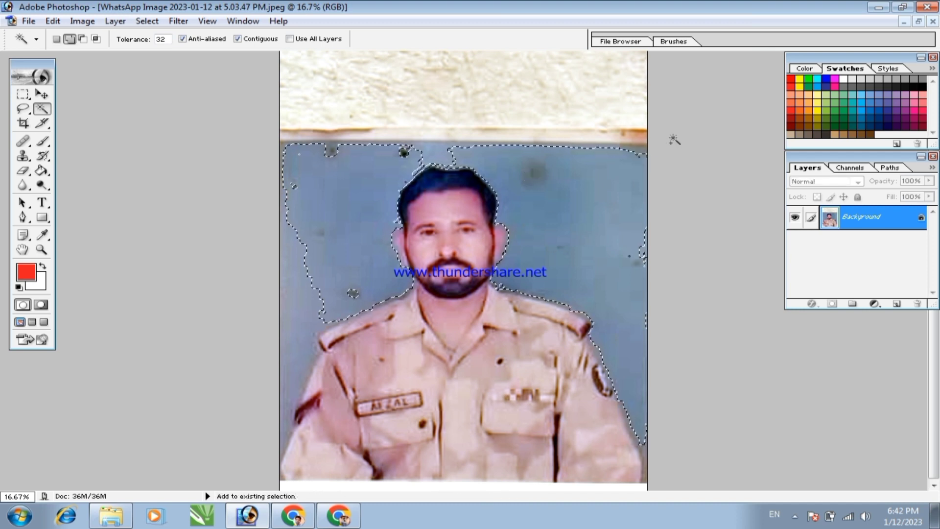
left_click(636, 148)
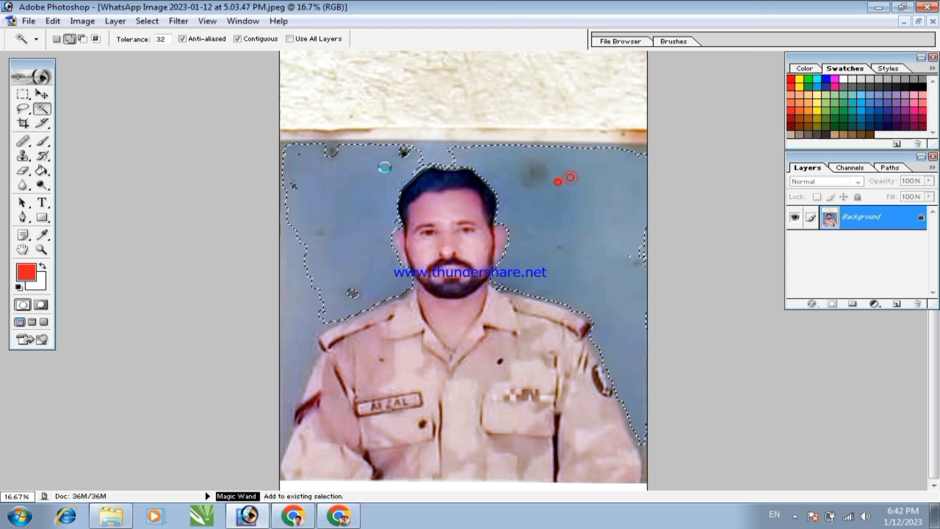
left_click(308, 309)
left_click(385, 167)
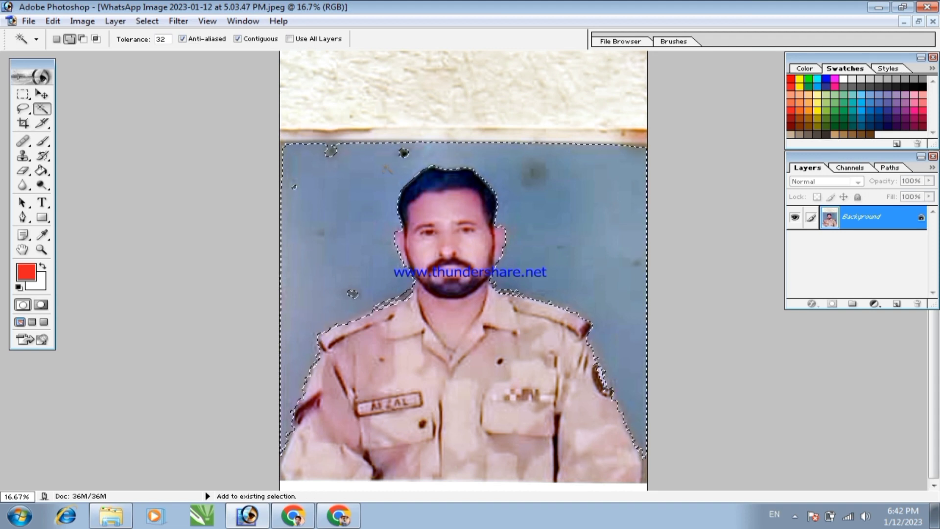
Step: Add the dark backdrop patches above both shoulders beside the collar to the selection with the Magic Wand
left_click_drag(278, 233, 445, 375)
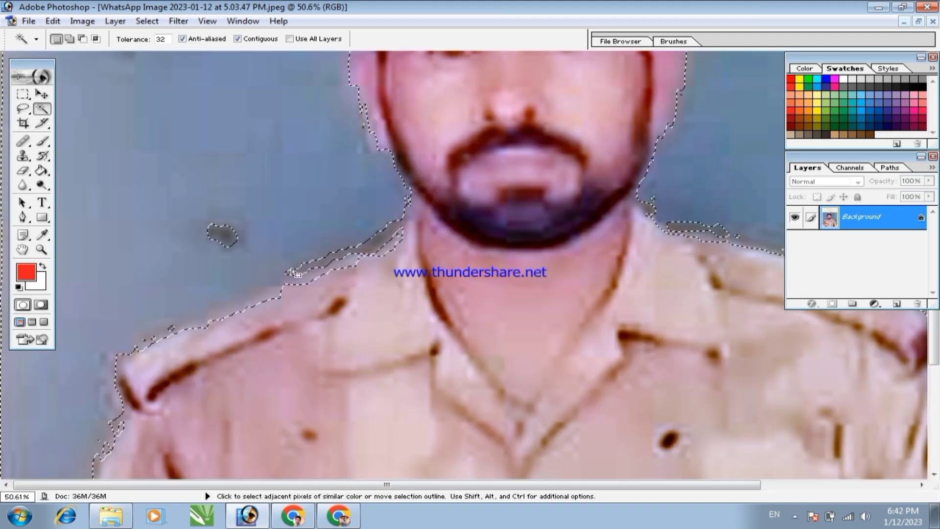
left_click(69, 39)
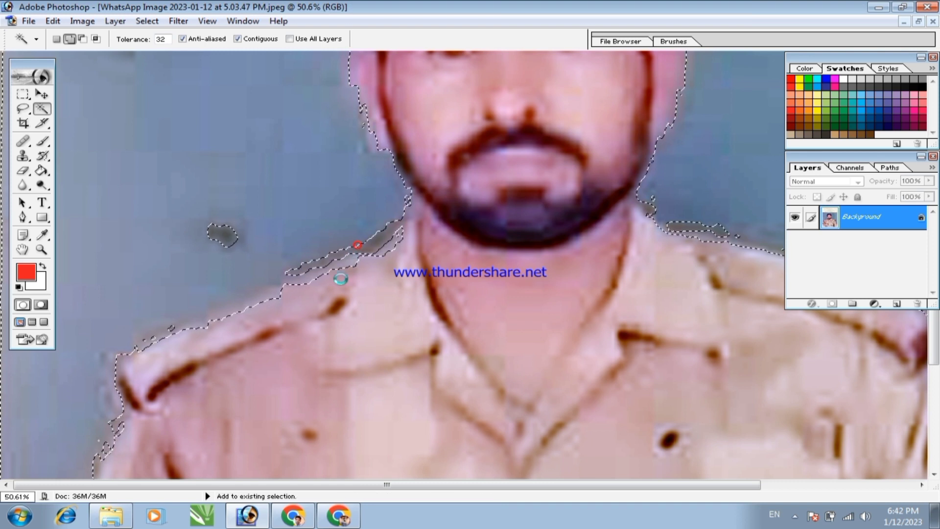
left_click(372, 246)
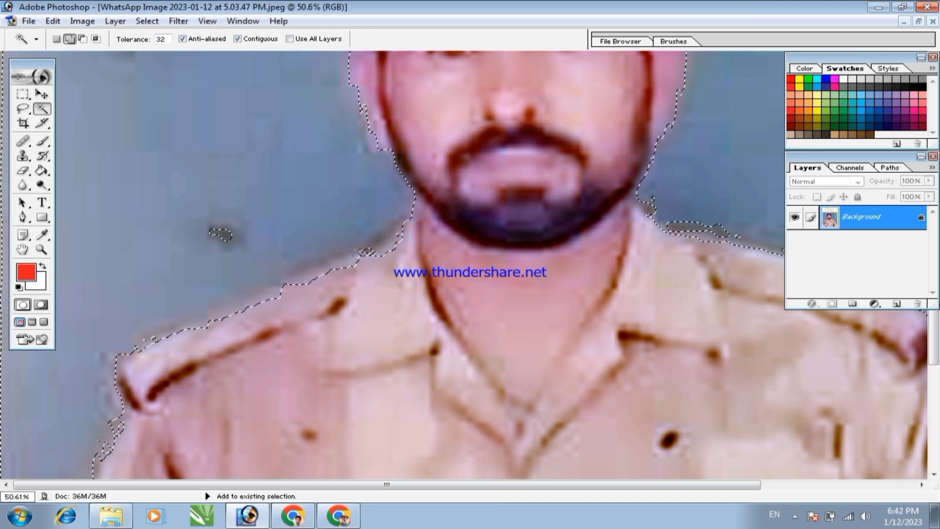
left_click(700, 223)
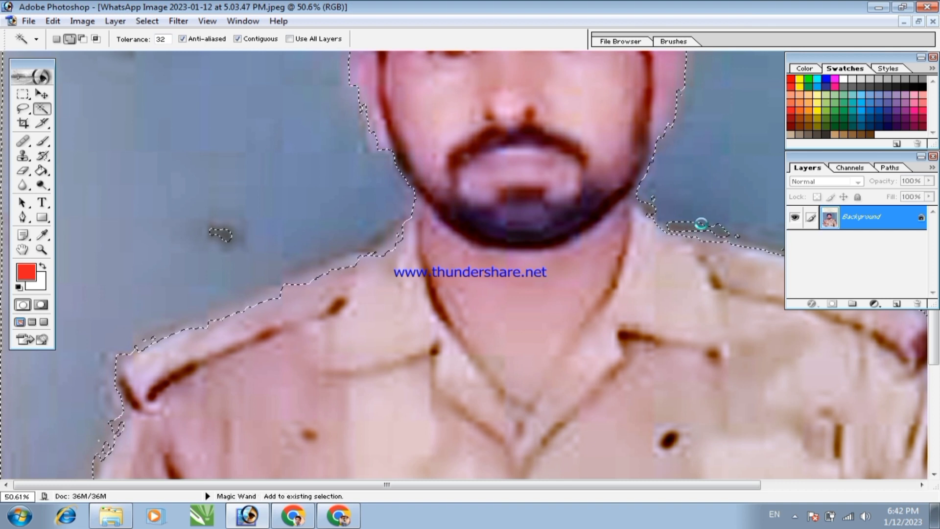
left_click(678, 225)
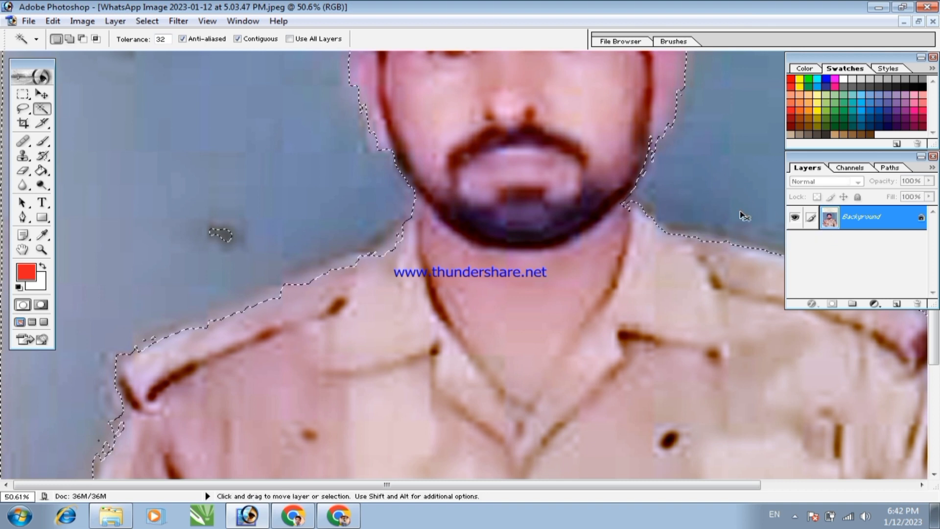
Step: Use the Lasso to add the leftover patch between beard and collar and the dark spot above the shoulder to the selection
key("l")
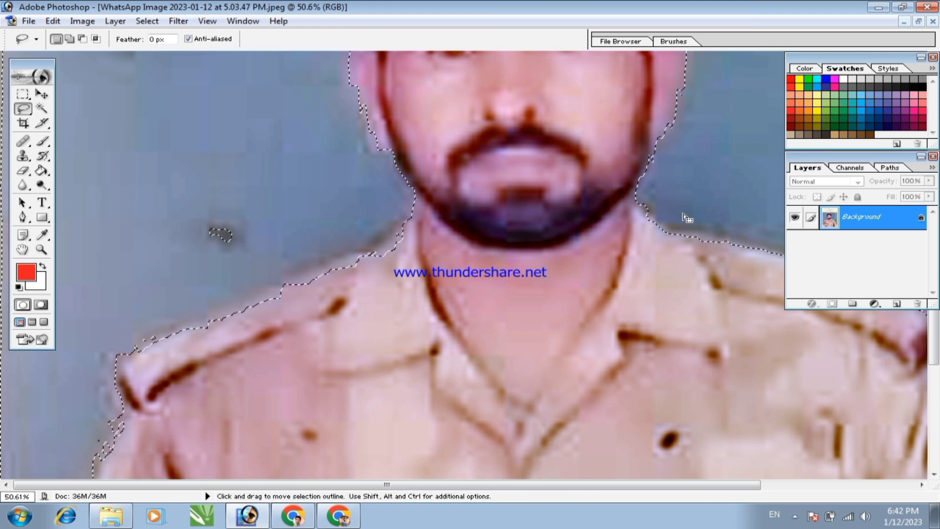
key("shift")
left_click_drag(643, 192, 656, 218)
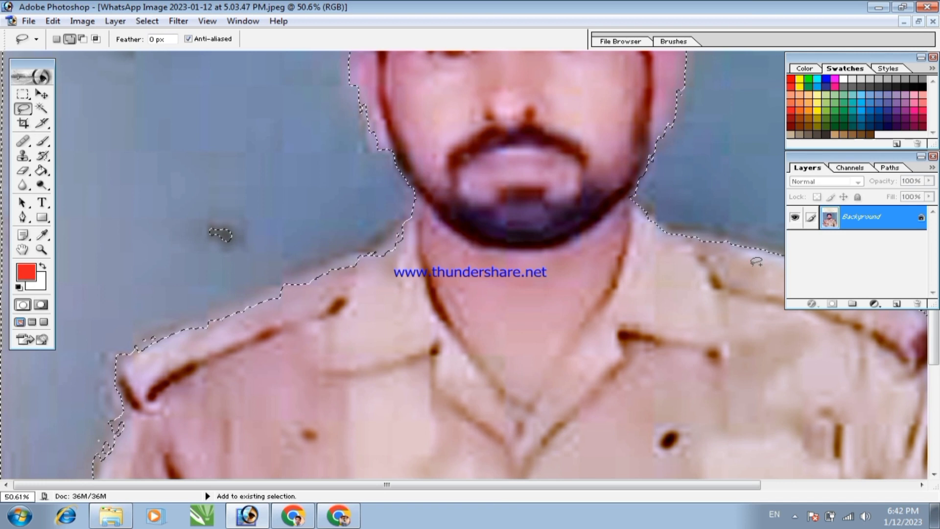
left_click_drag(209, 230, 210, 228)
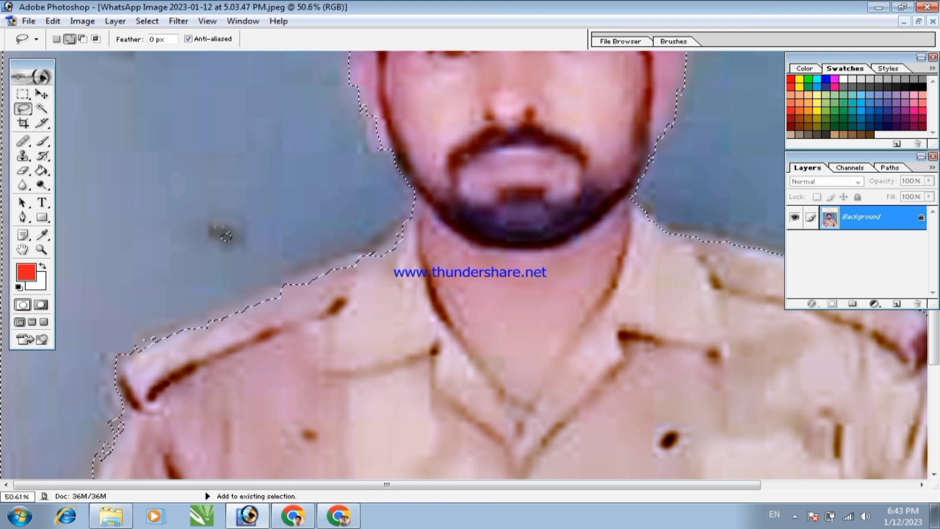
Step: Add the backdrop's spotted upper-left corner and the area above the hair to the selection with the Rectangular Marquee
left_click(270, 232, "alt")
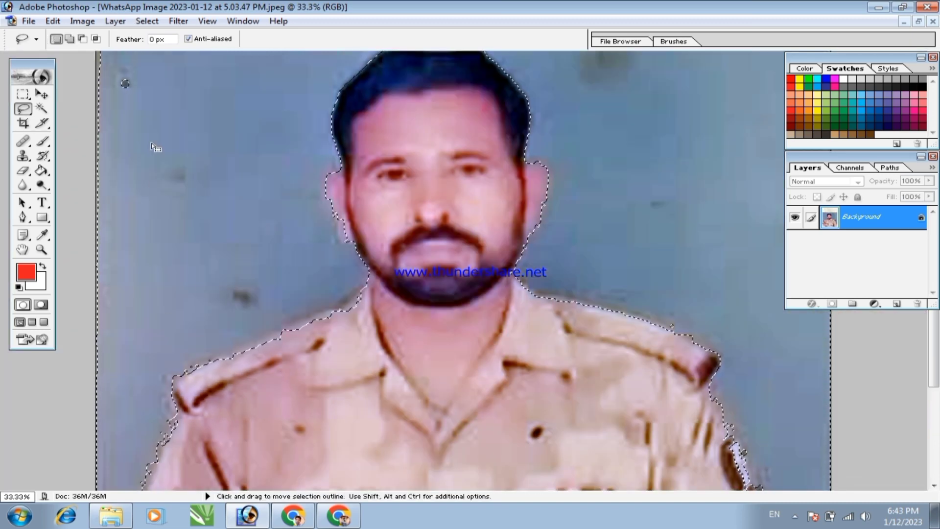
key("shift")
key("alt+space")
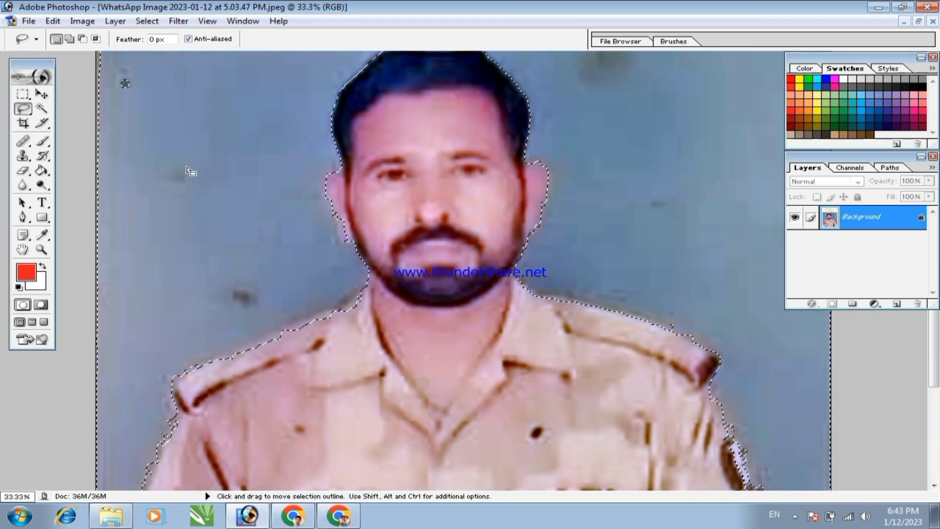
left_click(166, 140, "alt")
key("m")
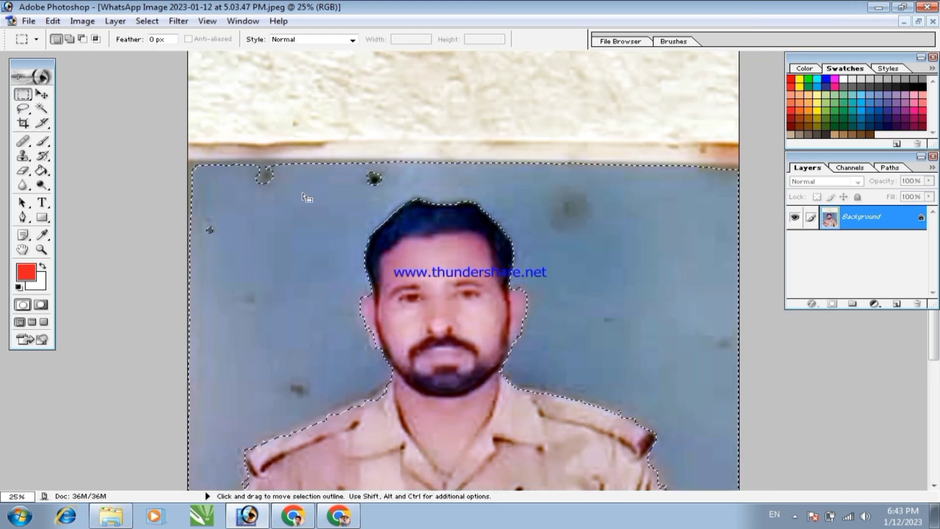
key("shift")
left_click_drag(182, 255, 294, 116)
left_click_drag(288, 199, 294, 255)
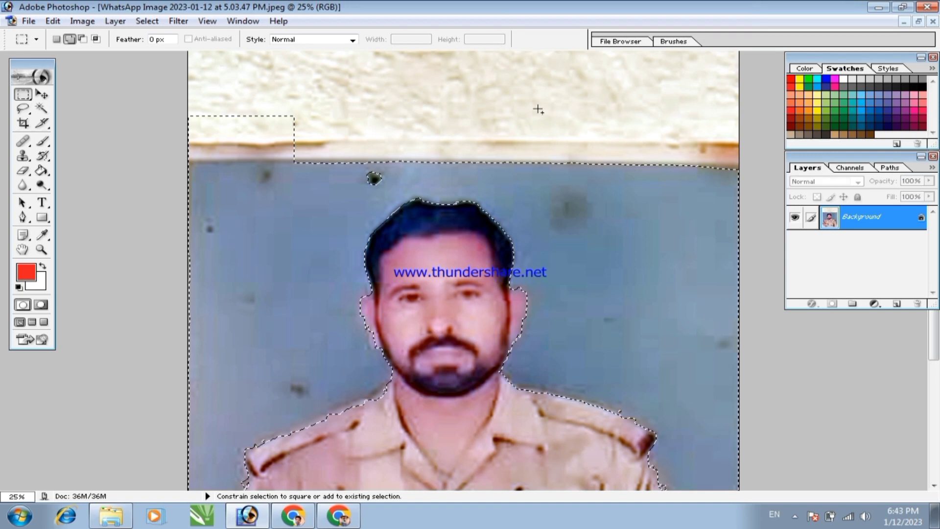
left_click_drag(330, 101, 414, 151)
Step: Subtract the dark sleeve badge from the backdrop selection with the Polygonal Lasso
scroll(376, 365, "down", 5)
scroll(375, 363, "down", 1)
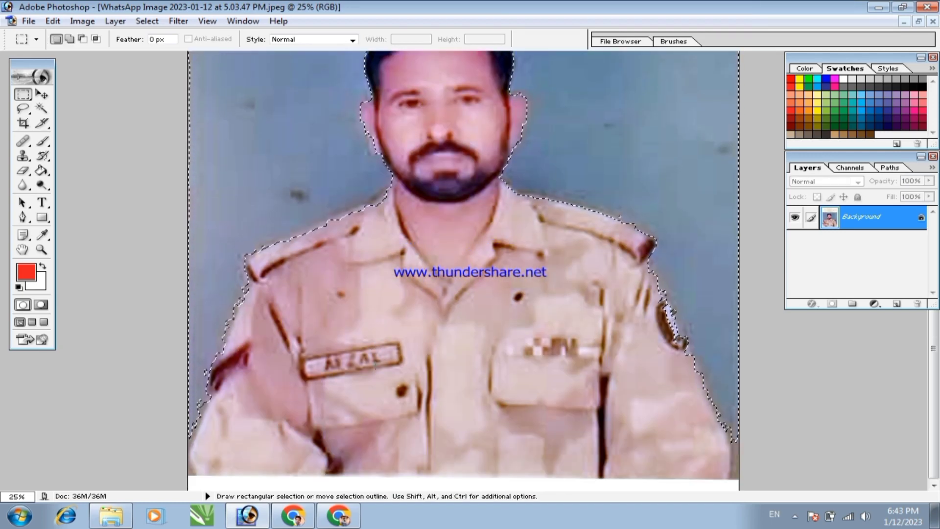
left_click(656, 346, "ctrl")
left_click(27, 109)
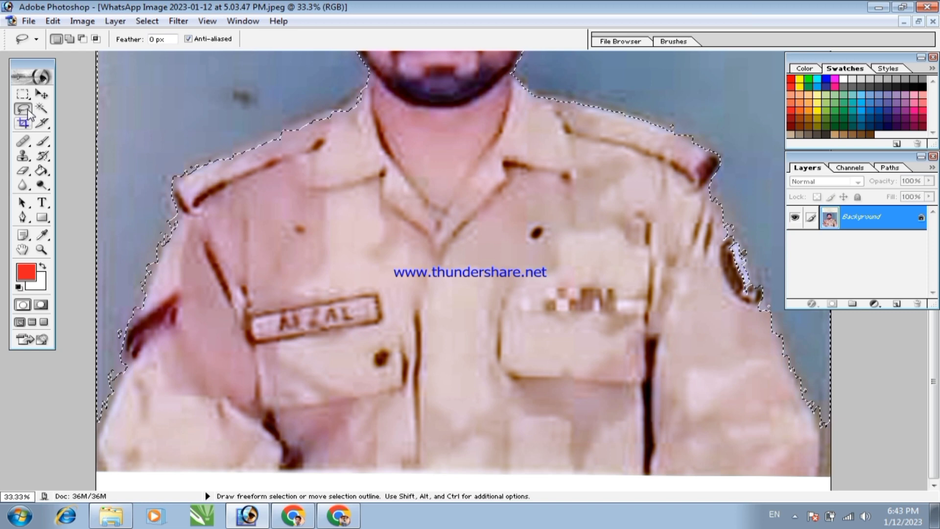
left_click(29, 113)
left_click(63, 120)
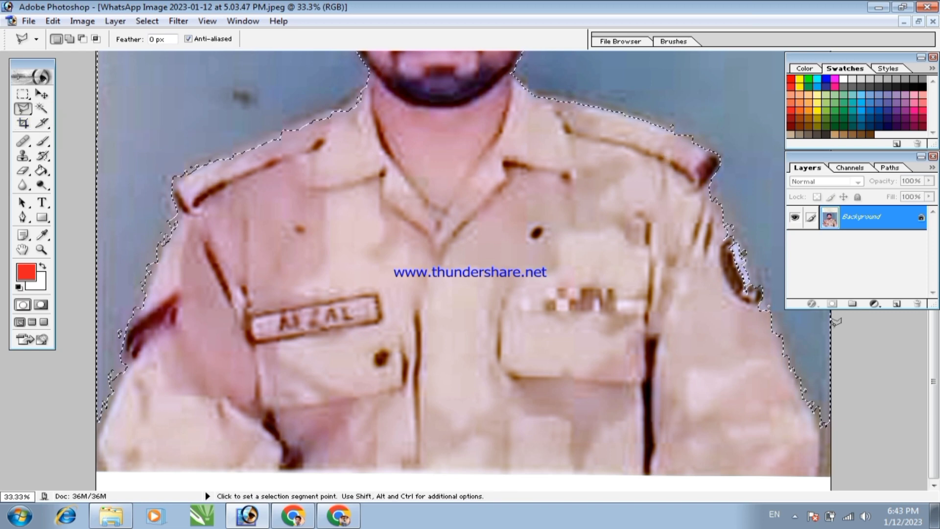
left_click(768, 342, "ctrl")
scroll(742, 306, "up", 3)
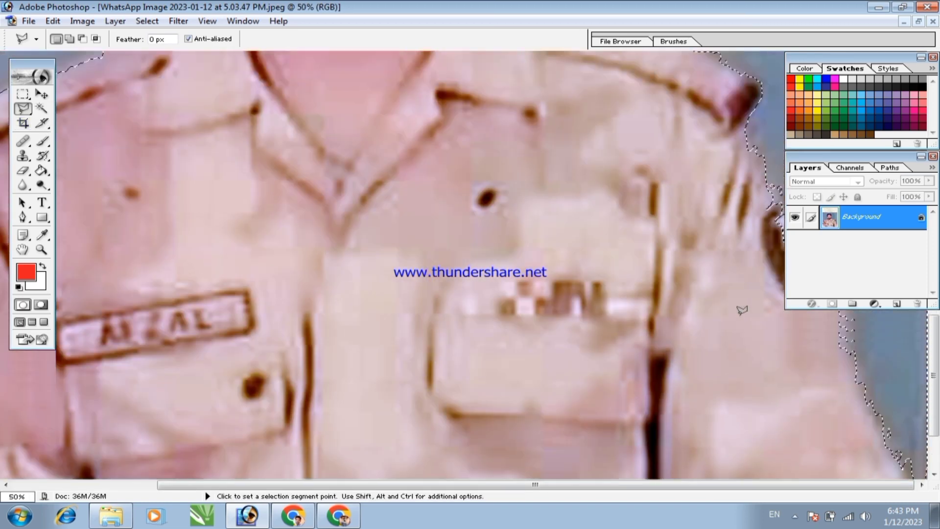
scroll(742, 310, "up", 4)
left_click(745, 362, "alt")
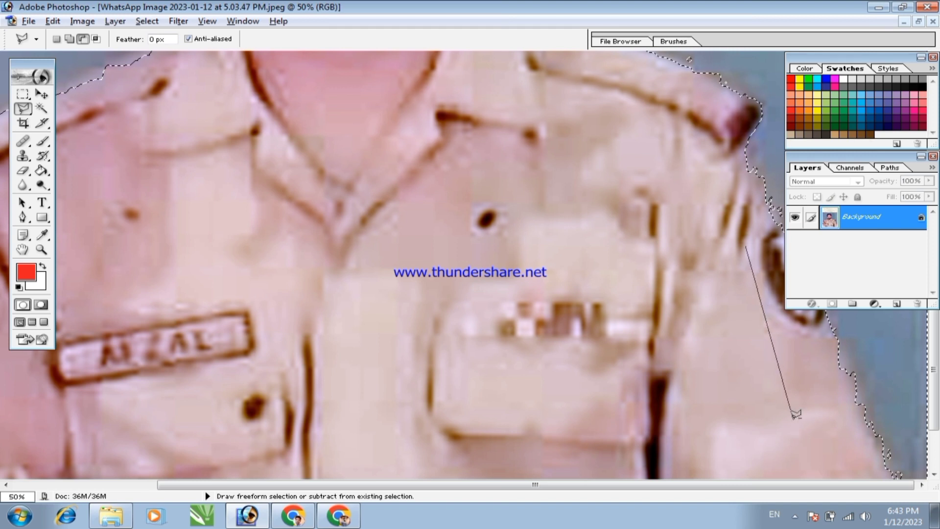
key("Escape")
scroll(749, 430, "up", 2)
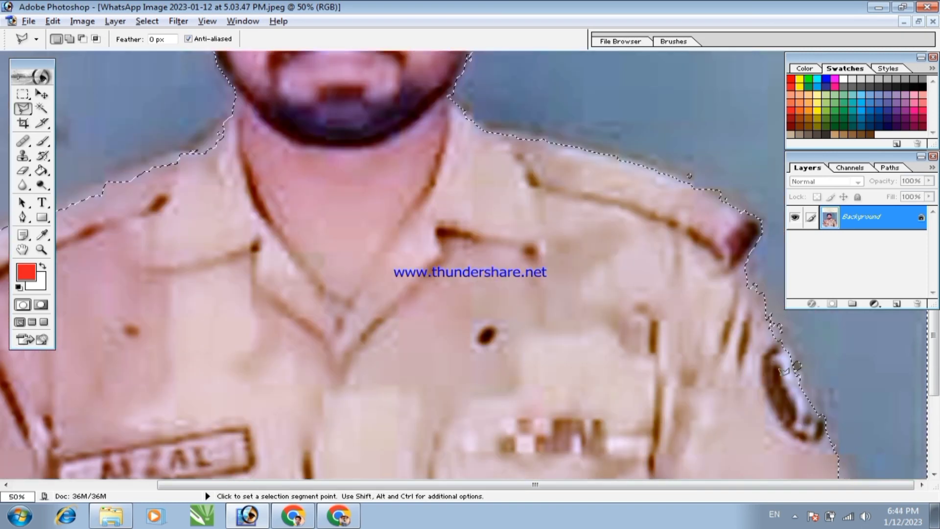
Step: Subtract the sleeve edge below the epaulette, past the badge and down the arm, from the backdrop selection with the Polygonal Lasso
left_click(780, 327, "alt")
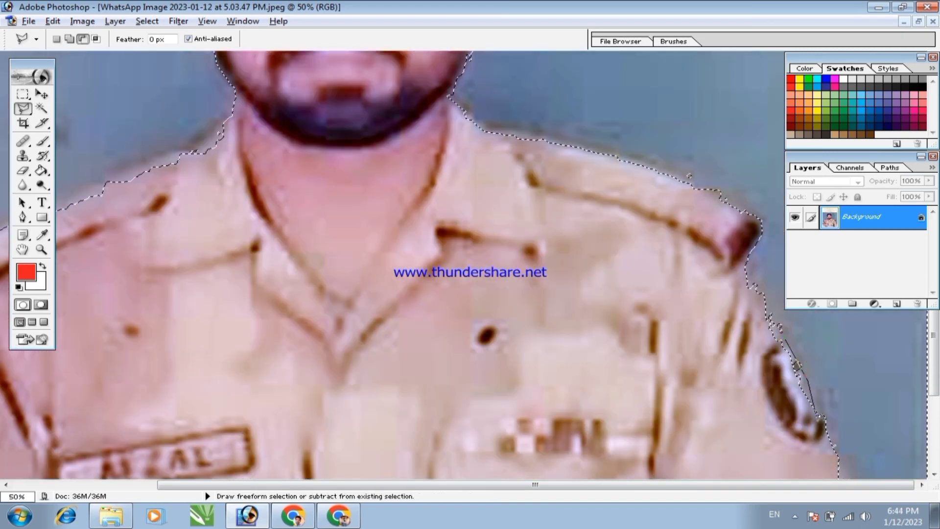
left_click(835, 441)
left_click(848, 434)
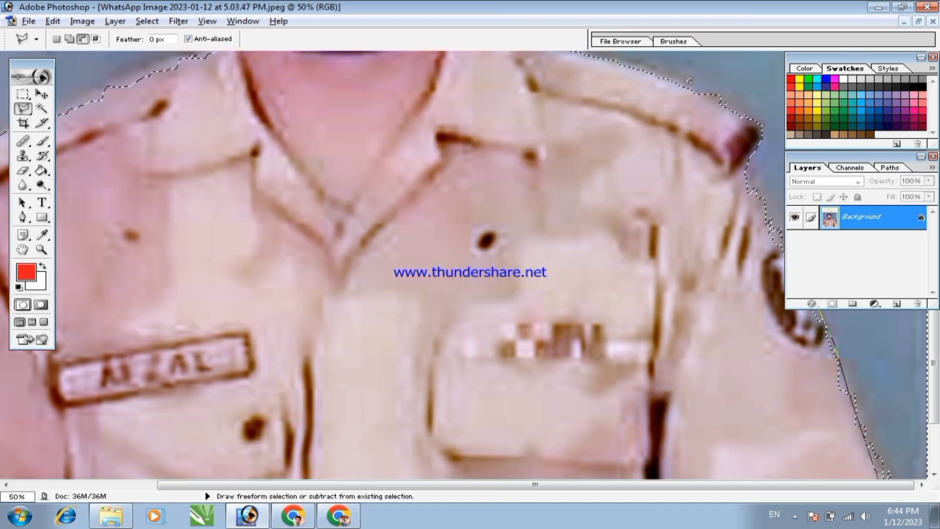
left_click(881, 434)
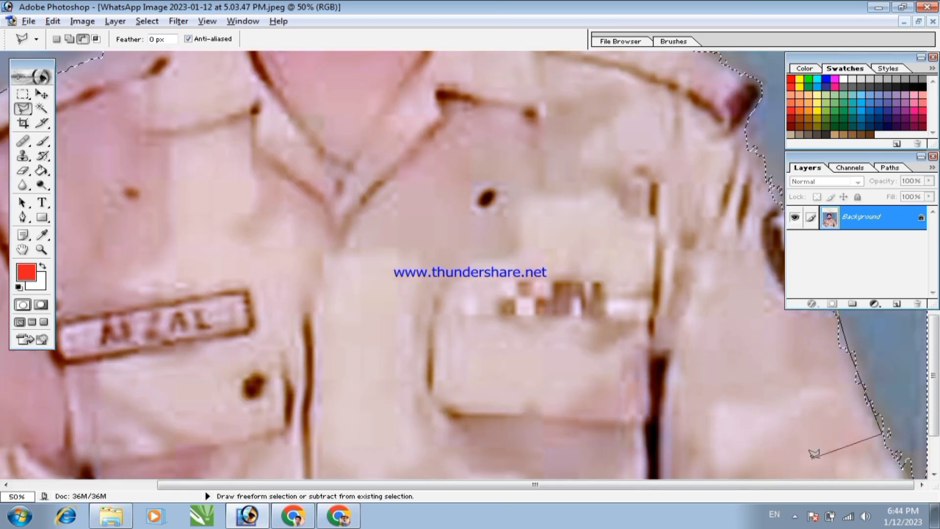
left_click(812, 452)
left_click(742, 323)
left_click(713, 171)
left_click(737, 115)
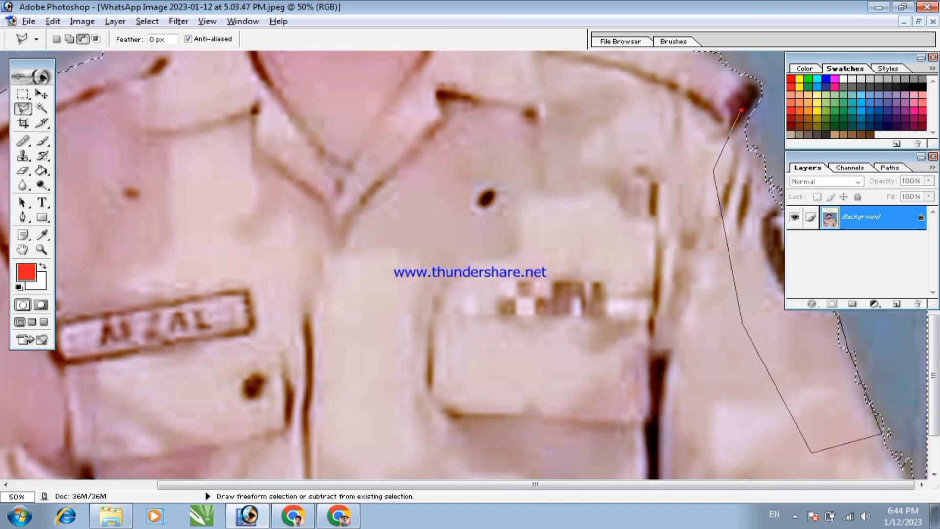
double_click(750, 150)
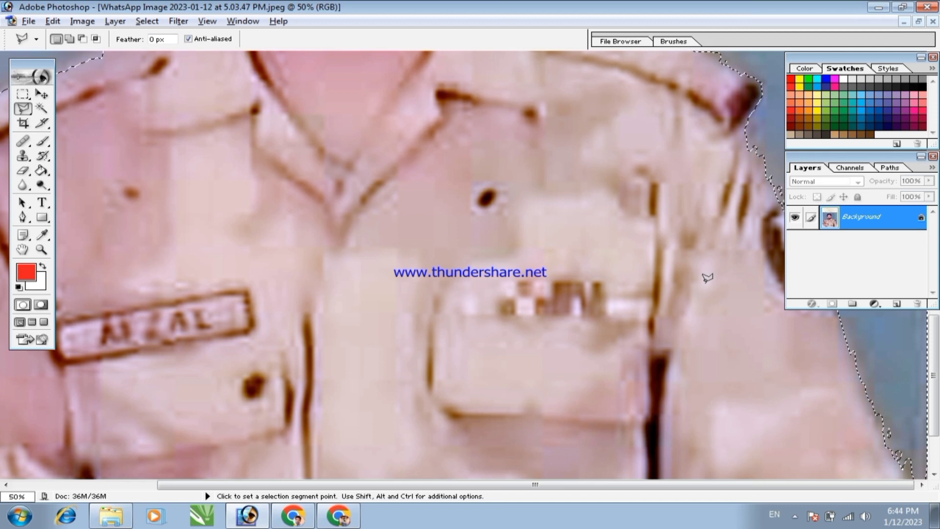
Step: Add the leftover backdrop slivers beside both lower sleeves to the selection with the Polygonal Lasso, and invert the selection to the man
key("ctrl+minus")
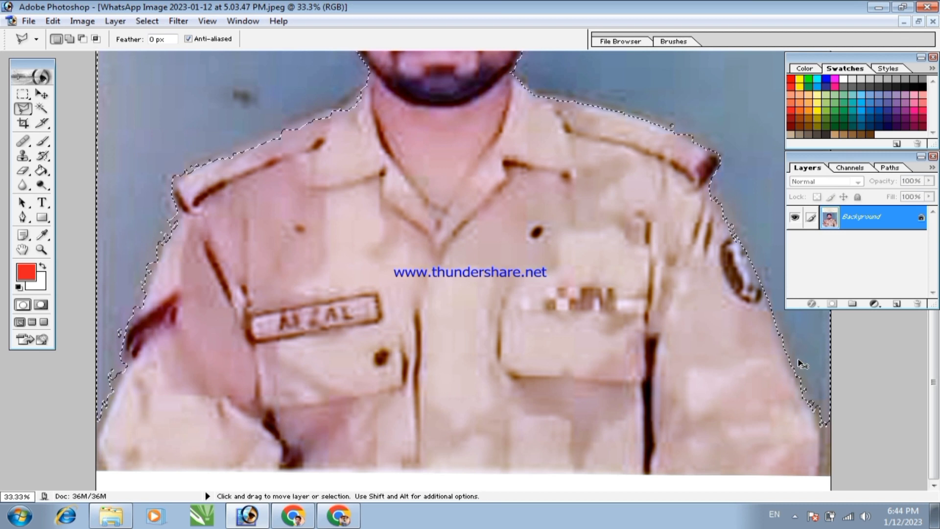
key("shift")
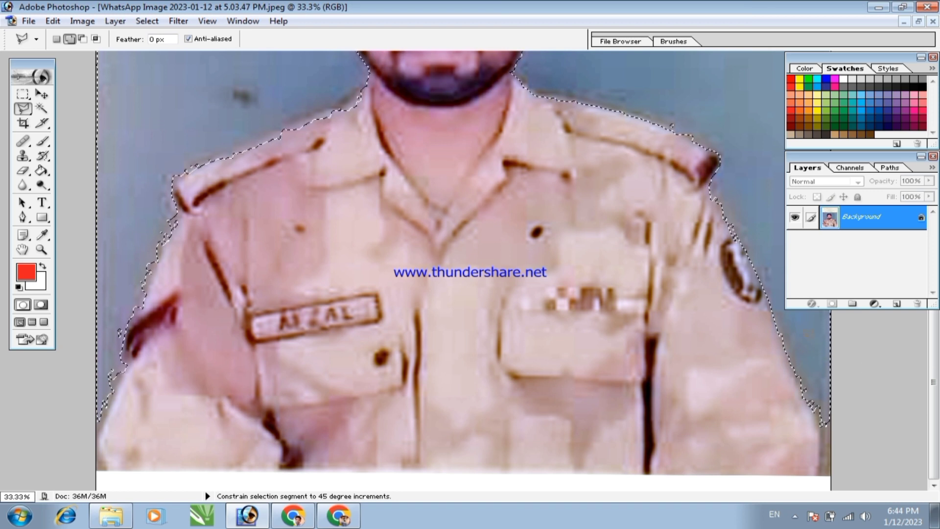
left_click(792, 365)
left_click(822, 427)
left_click(848, 448)
left_click(852, 410)
left_click(98, 421)
left_click(126, 363)
Step: Feather the man's selection by 0.8 pixels and copy it onto a new layer
key("ctrl+minus")
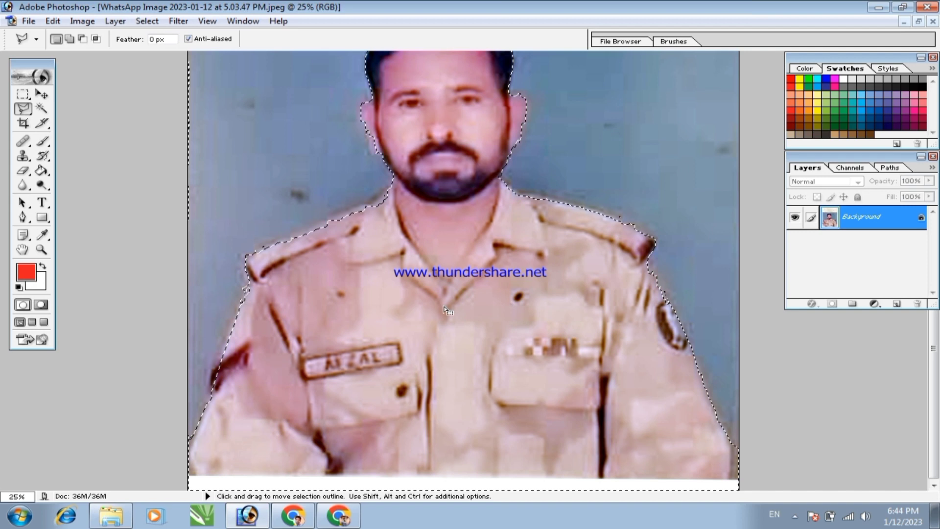
key("ctrl+alt+d")
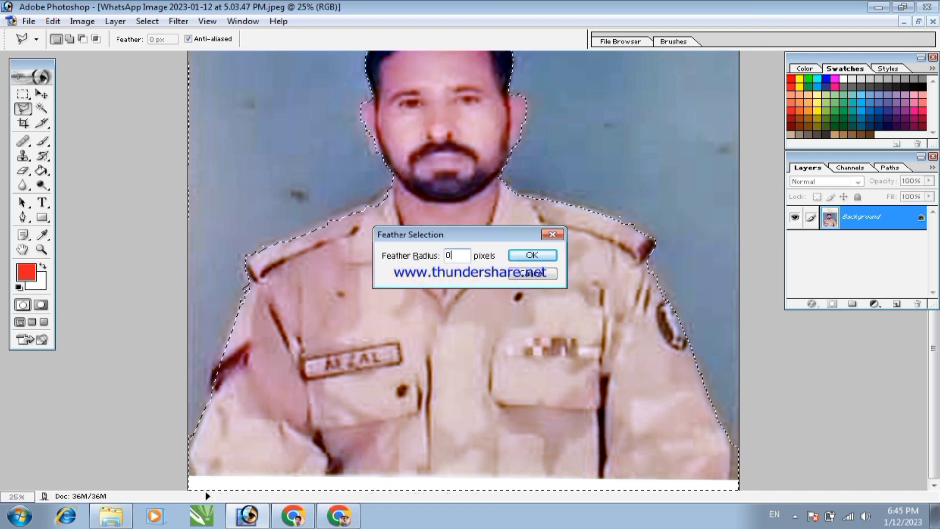
type(".8")
key("Return")
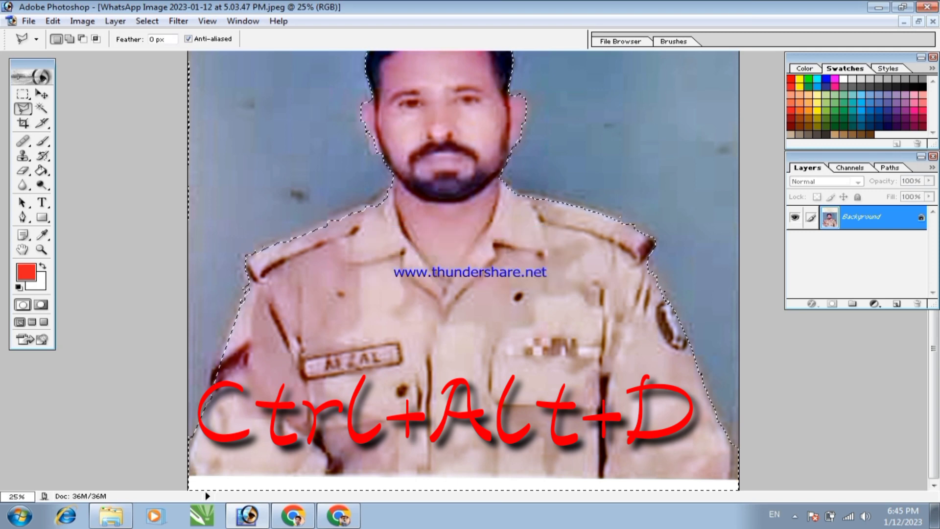
key("ctrl+j")
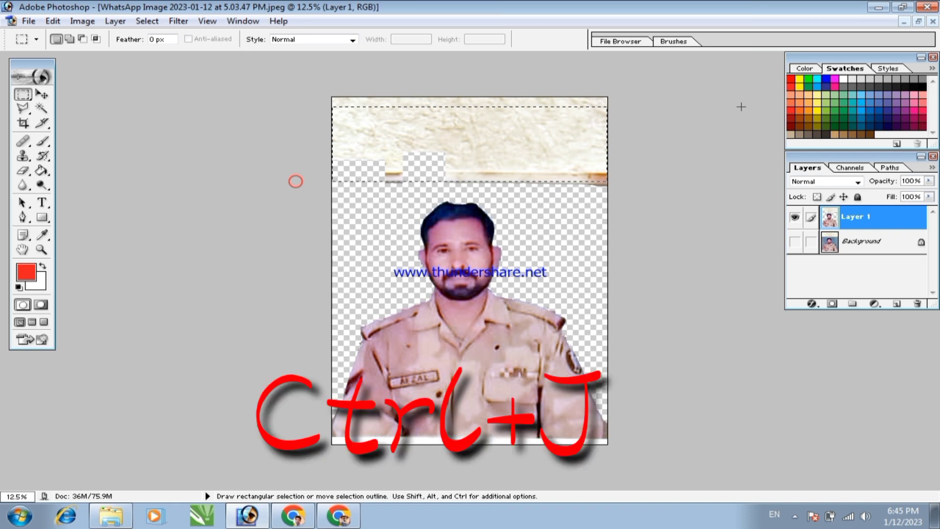
Step: Delete the leftover wall strip above the man's head from the cut-out layer with a rectangular selection
key("Delete")
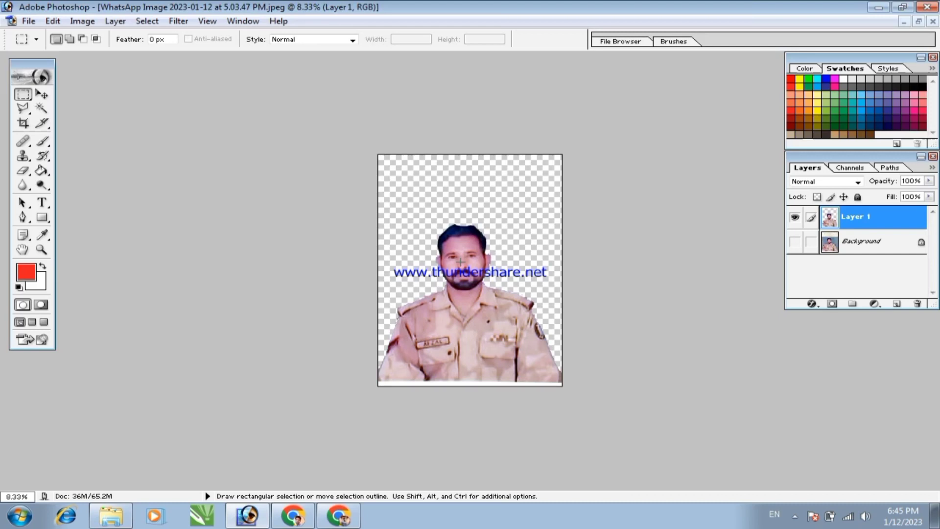
key("ctrl+plus")
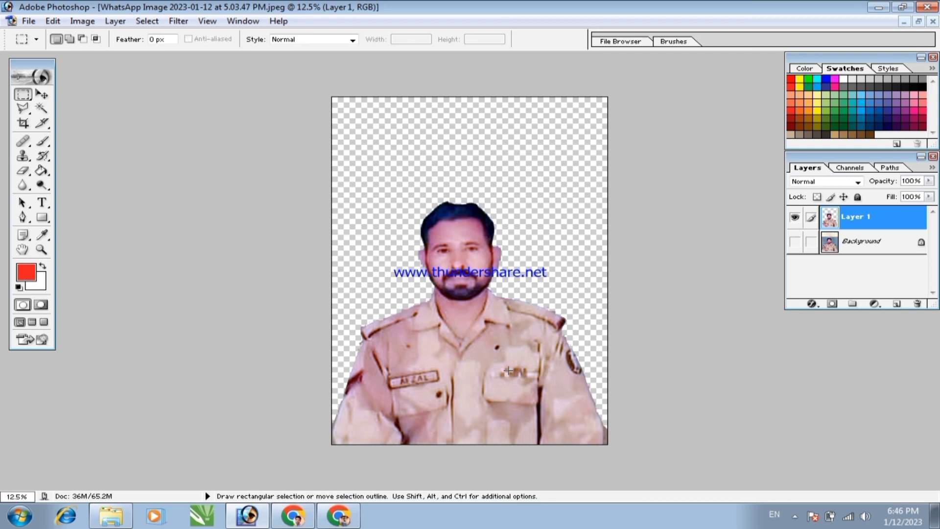
key("ctrl+minus")
left_click_drag(416, 202, 524, 353)
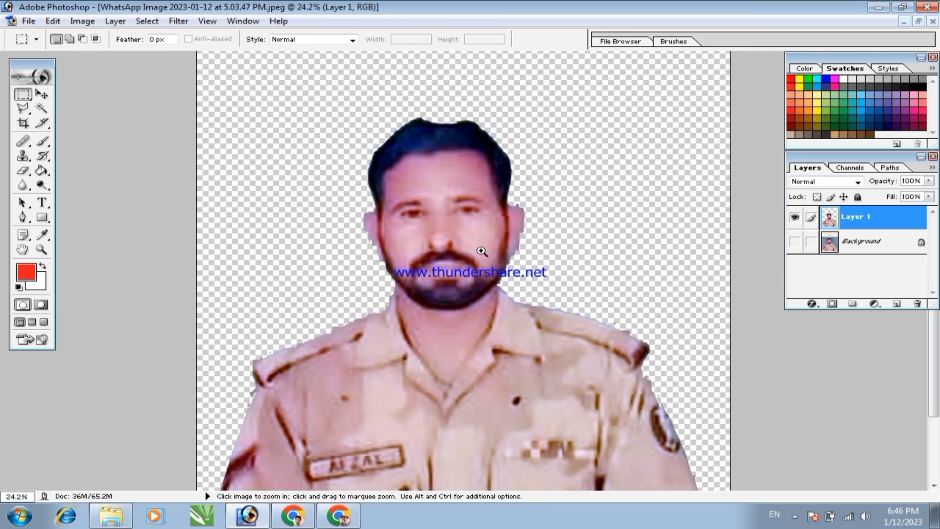
key("w")
left_click(414, 183, "ctrl+alt")
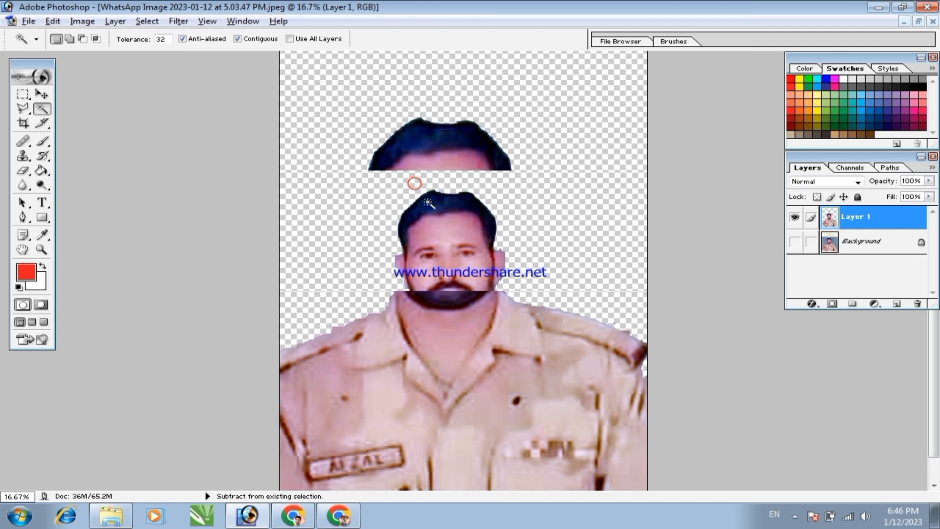
left_click(425, 232)
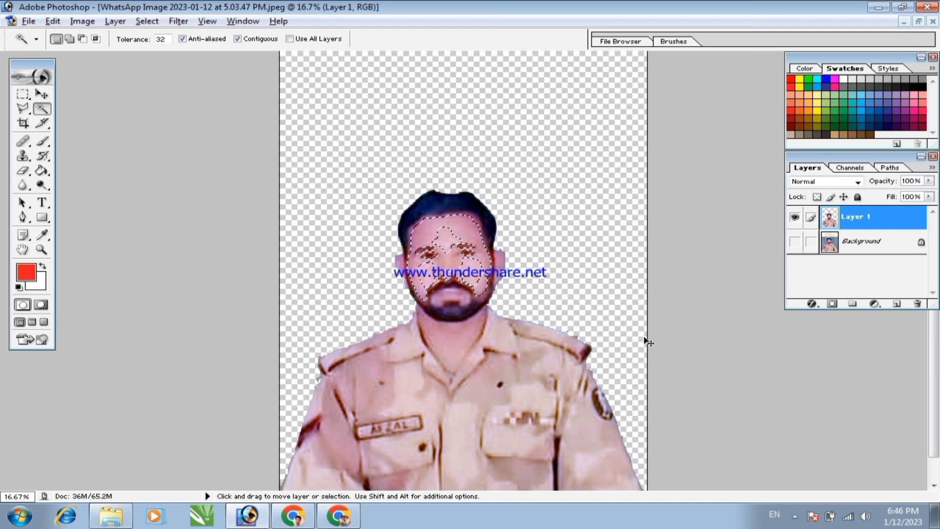
key("ctrl+d")
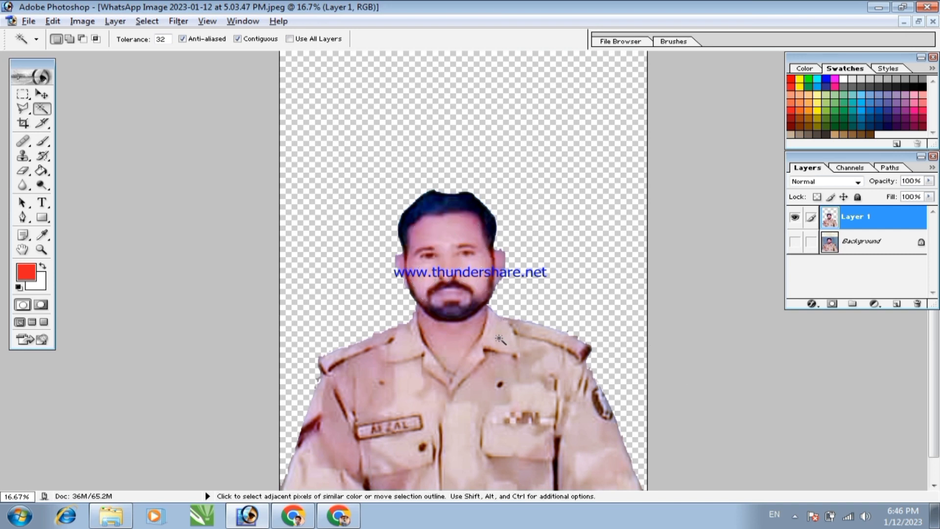
left_click(440, 307, "ctrl")
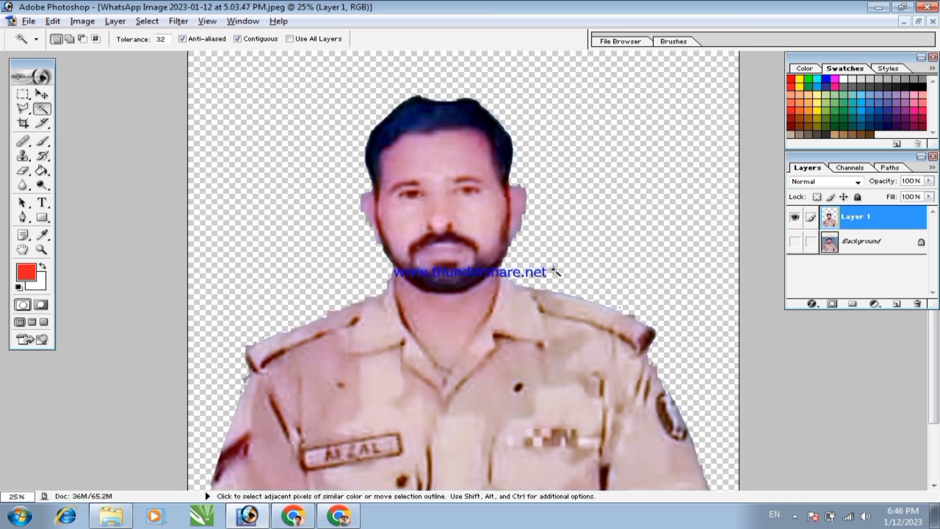
key("p")
key("ctrl+plus")
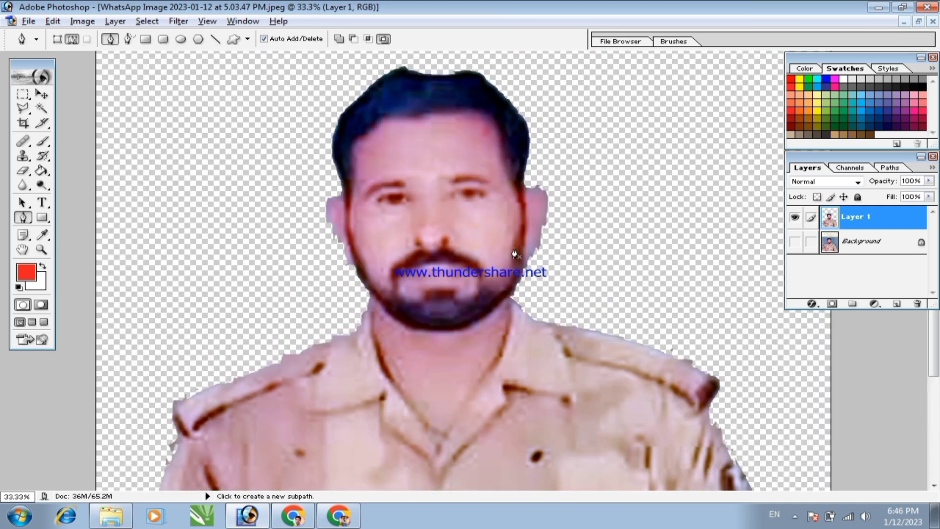
key("e")
key("l")
key("ctrl+plus")
key("ctrl+plus")
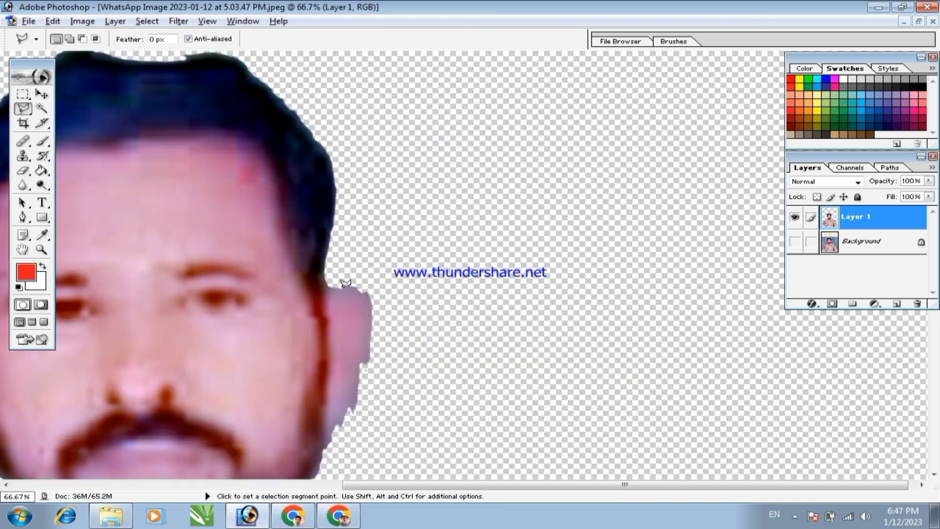
left_click(325, 268)
left_click(324, 281)
left_click(328, 287)
Step: Trace a smooth outer edge along the man's left ear with the Pen tool, from the hairline down to the jaw
key("p")
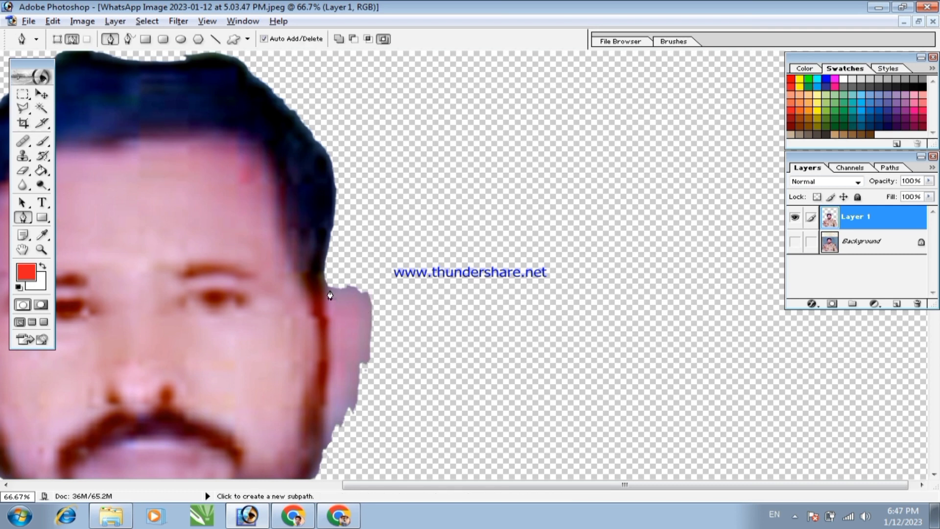
left_click(326, 287)
left_click(348, 288)
left_click(362, 300)
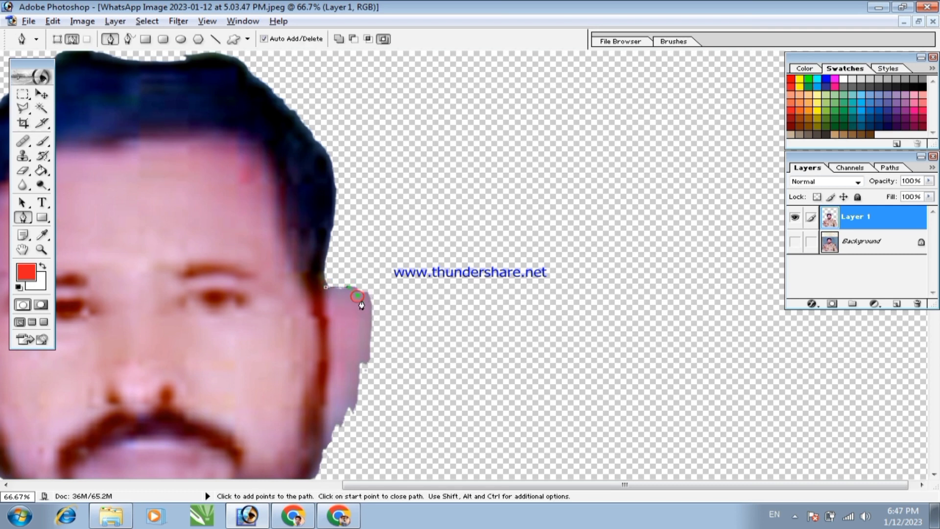
left_click(362, 335)
left_click(359, 369)
left_click(340, 419)
left_click(331, 434)
left_click(324, 448)
Step: Close the path through the empty area outside the man's left ear and convert it to a selection
left_click_drag(328, 467, 401, 379)
left_click(403, 307)
left_click(394, 293)
left_click(316, 265)
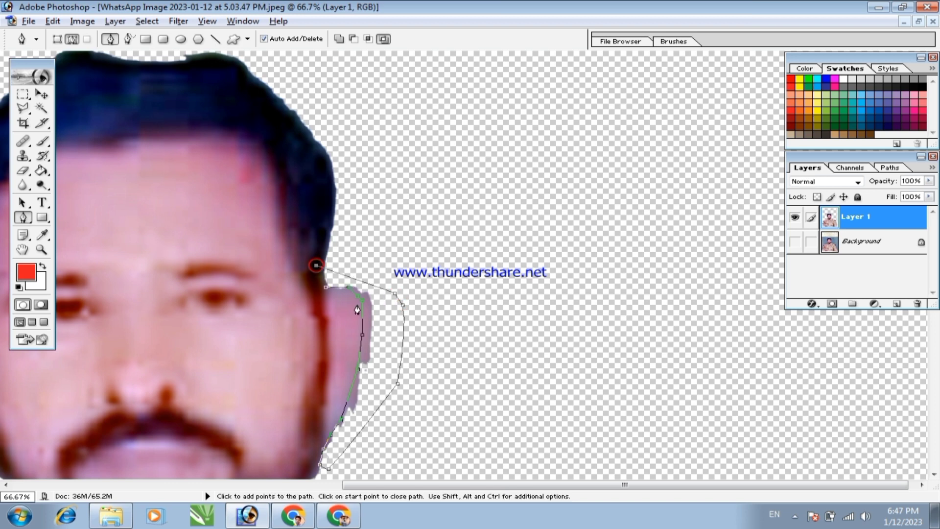
left_click(326, 287)
key("ctrl+Return")
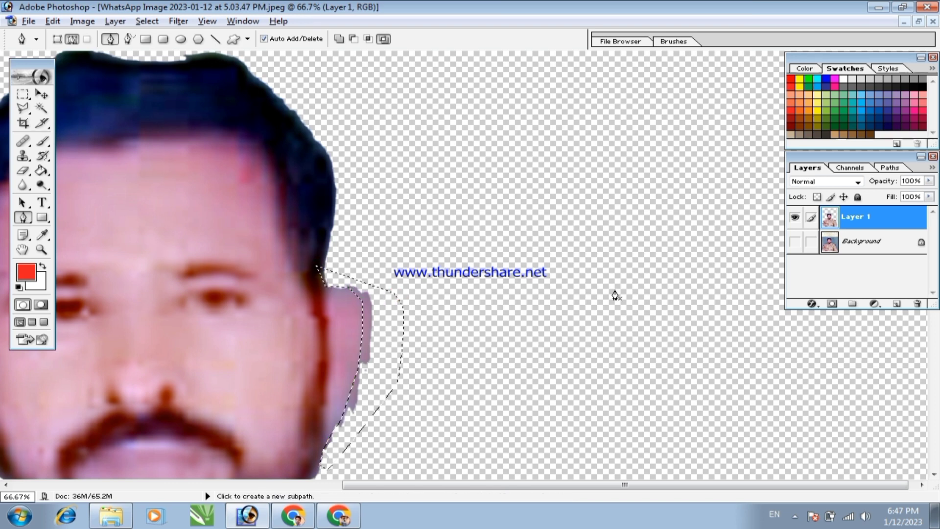
Step: Erase the ragged rim of the man's left ear inside the selection, deselect, and smooth the hair edge just above the ear
key("e")
mouse_move(371, 221)
left_mouse_down()
mouse_move(340, 269)
mouse_move(374, 313)
mouse_move(327, 457)
left_mouse_up()
key("ctrl+d")
key("space")
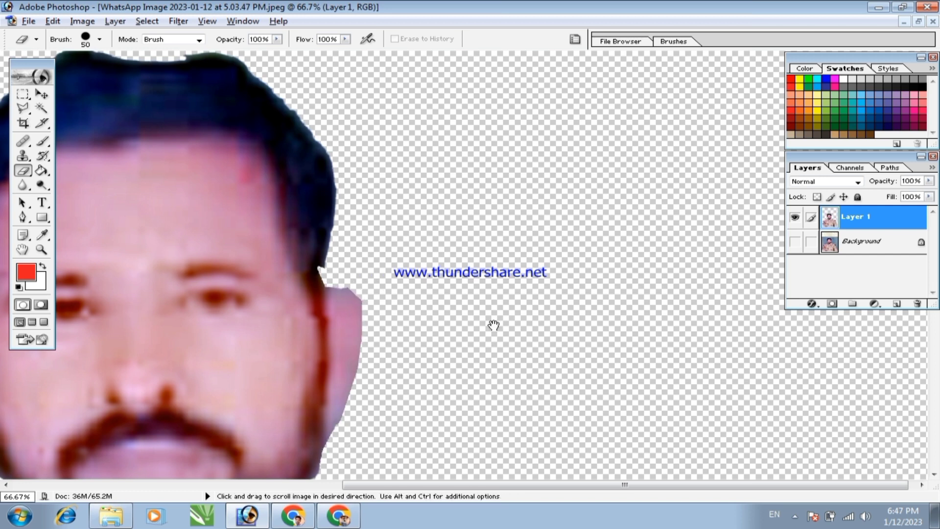
key("ctrl+plus")
mouse_move(455, 227)
left_mouse_down()
mouse_move(506, 231)
mouse_move(475, 253)
mouse_move(477, 210)
mouse_move(488, 208)
mouse_move(486, 232)
left_mouse_up()
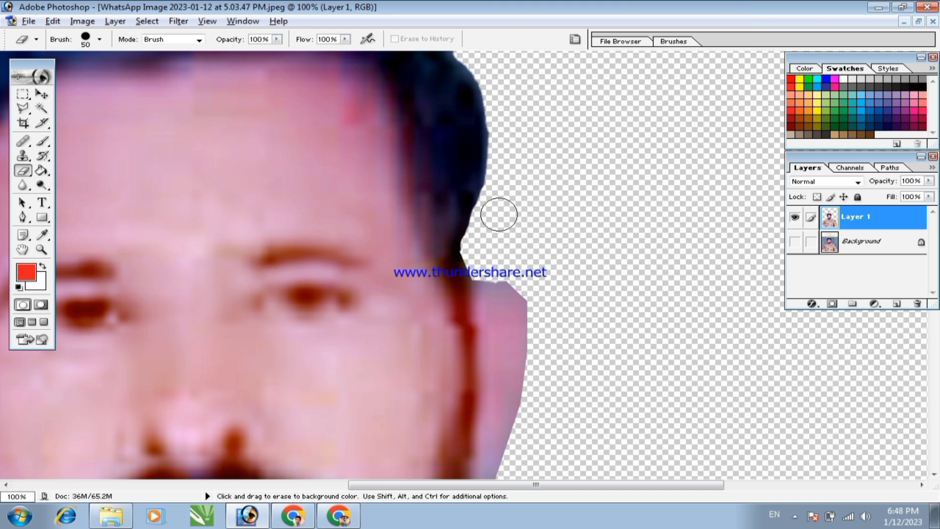
Step: Start a Pen path at the hairline above the man's right ear and undo the misplaced curve points at the ear's upper edge
key("space")
left_click_drag(432, 219, 689, 196)
left_click_drag(638, 230, 668, 185)
key("p")
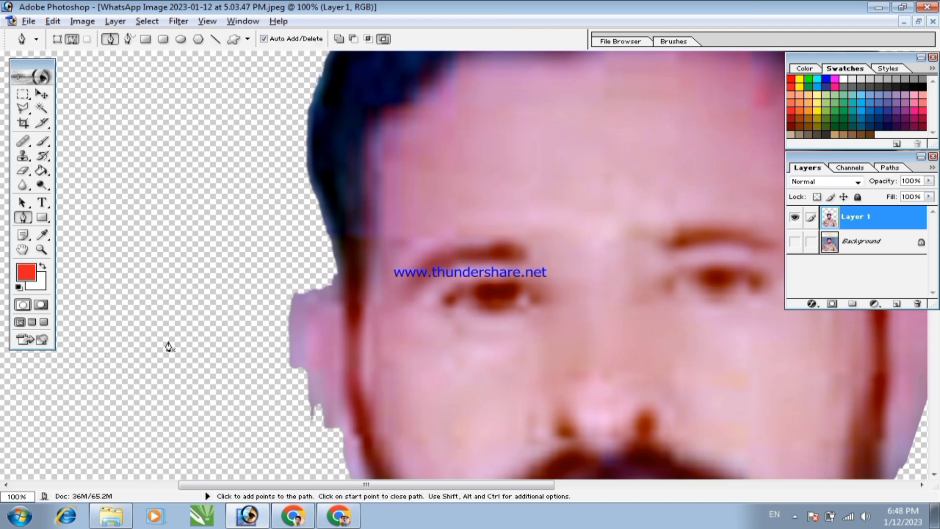
left_click(328, 249)
left_click(336, 266)
left_click(336, 279)
left_click(297, 297)
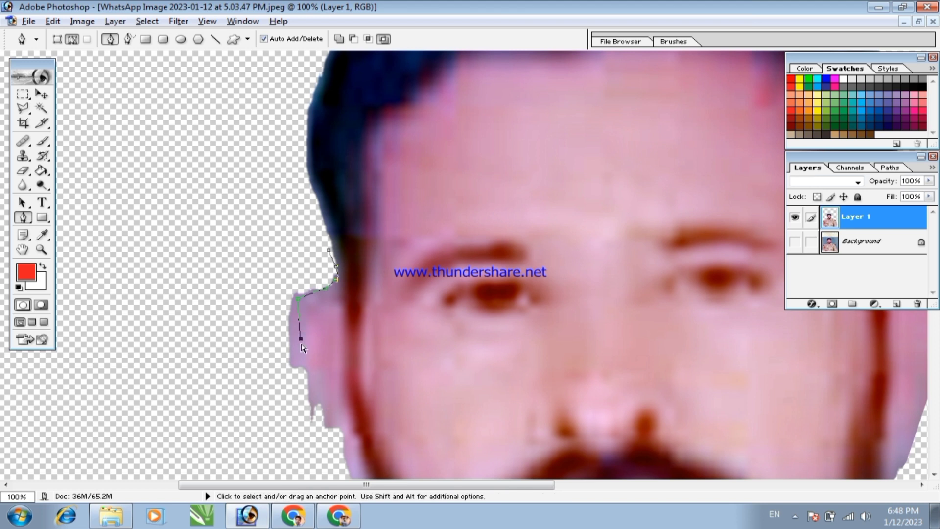
left_click(292, 315)
key("ctrl+alt+z")
key("ctrl+alt+z")
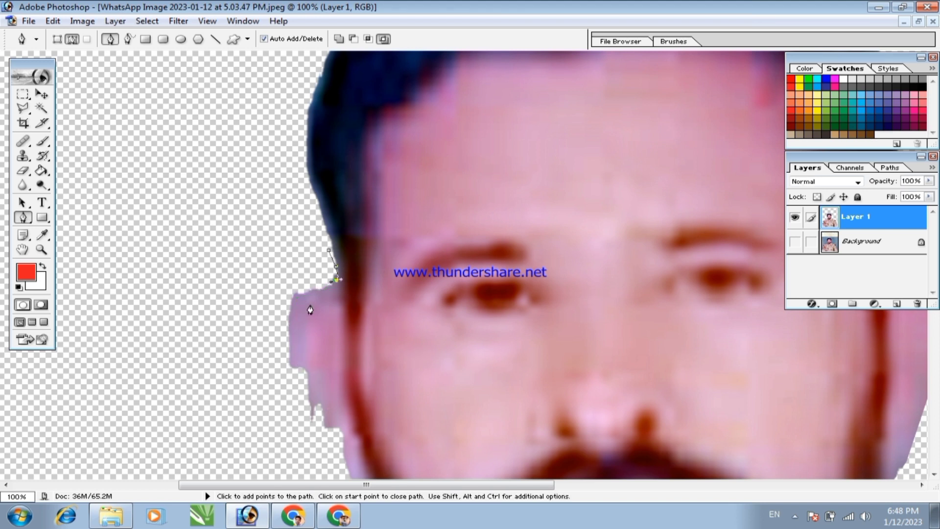
Step: Continue the Pen path down the outer edge of the man's right ear to the beard line
left_click(311, 298)
left_click(302, 325)
left_click(308, 347)
left_click(317, 367)
left_click(329, 408)
left_click(345, 440)
left_click(363, 473)
key("ctrl+minus")
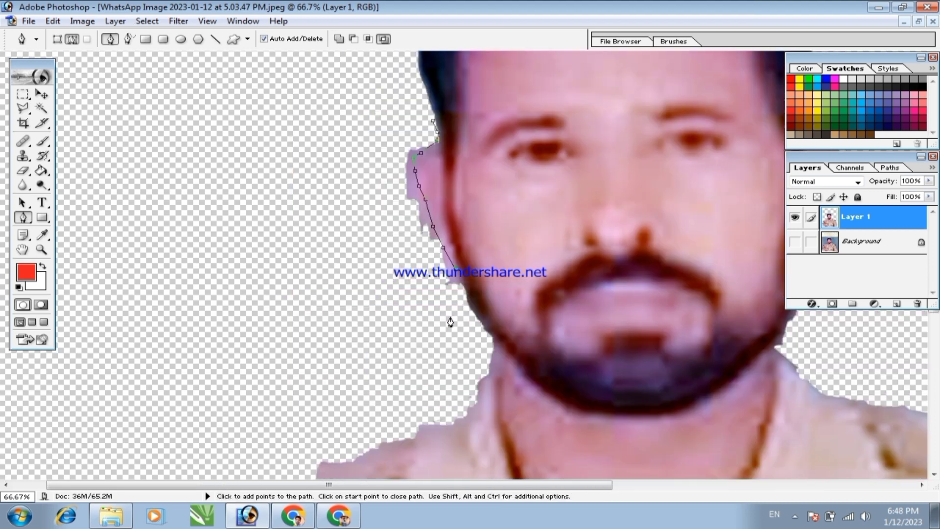
Step: Close the path through the empty area outside the man's right ear and convert it to a selection
left_click(464, 307)
left_click(372, 304)
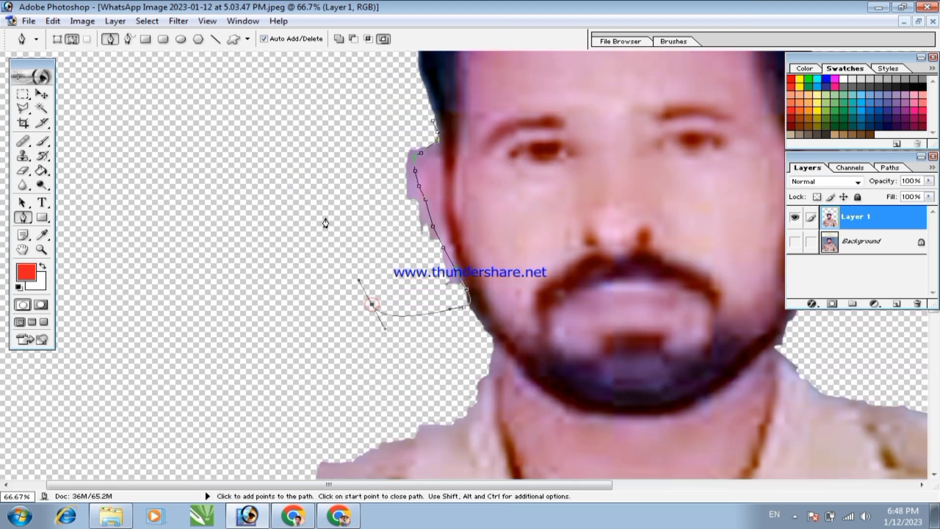
left_click(323, 203)
left_click(336, 155)
left_click(443, 121)
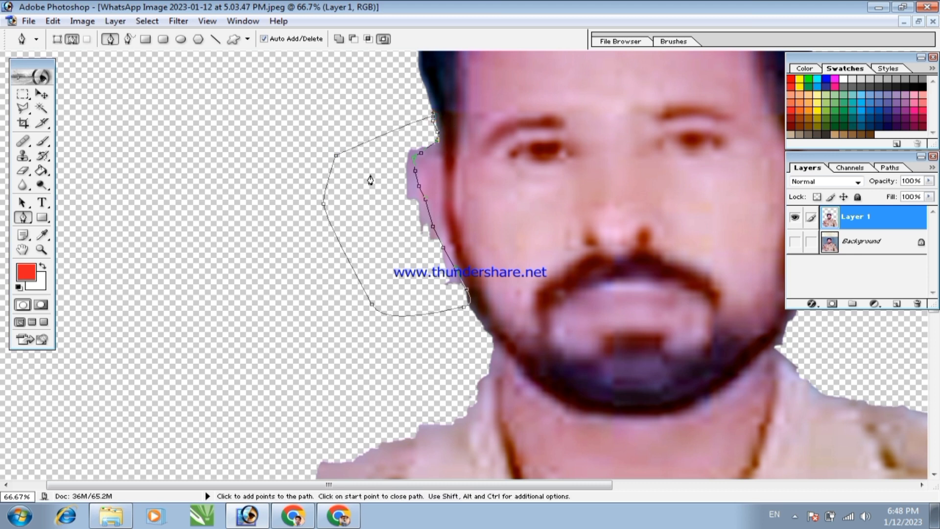
key("ctrl+Return")
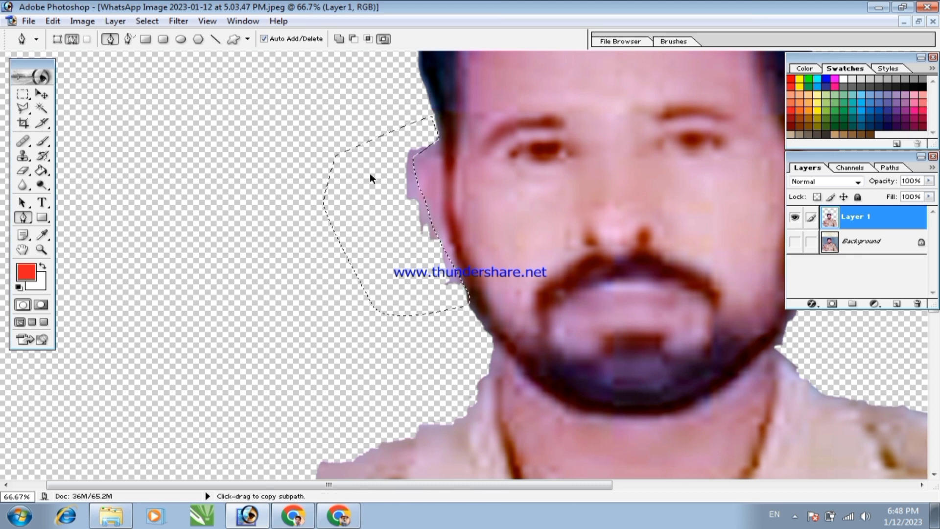
Step: Feather the selection by 0.8, erase the ragged rim of the man's right ear inside it, and deselect
key("ctrl+alt+d")
type("0.8")
key("Return")
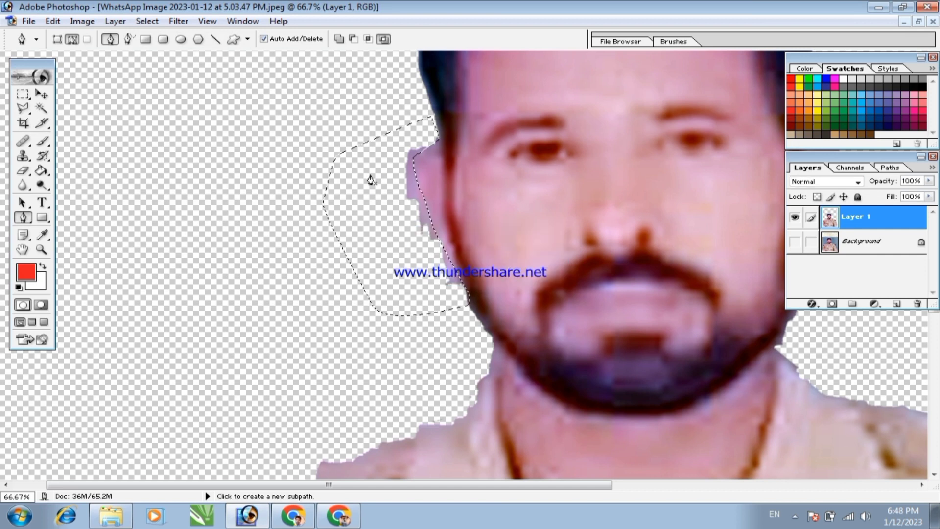
key("e")
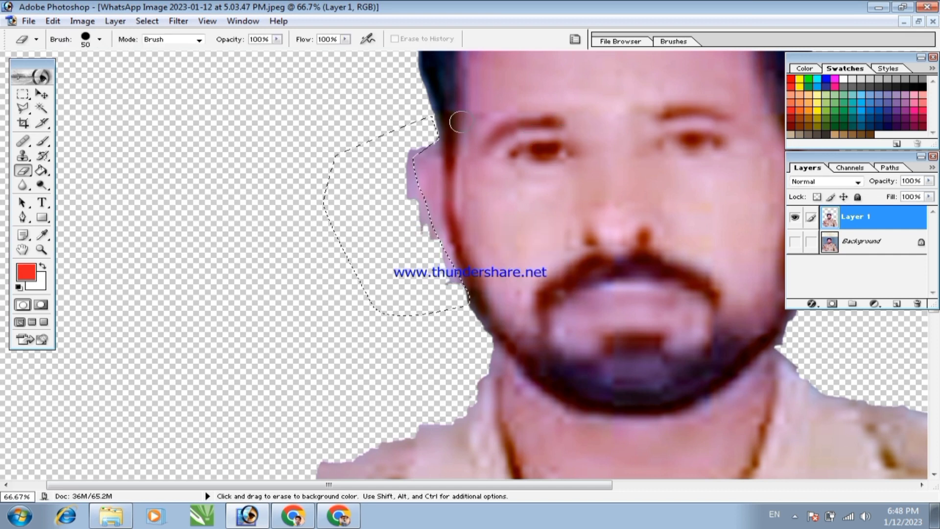
mouse_move(457, 120)
left_mouse_down()
mouse_move(351, 272)
mouse_move(478, 331)
left_mouse_up()
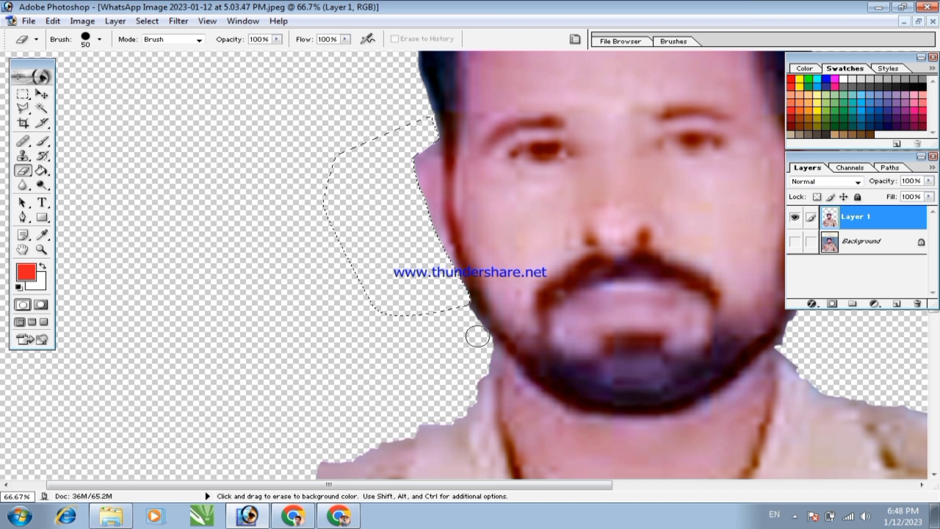
key("ctrl+d")
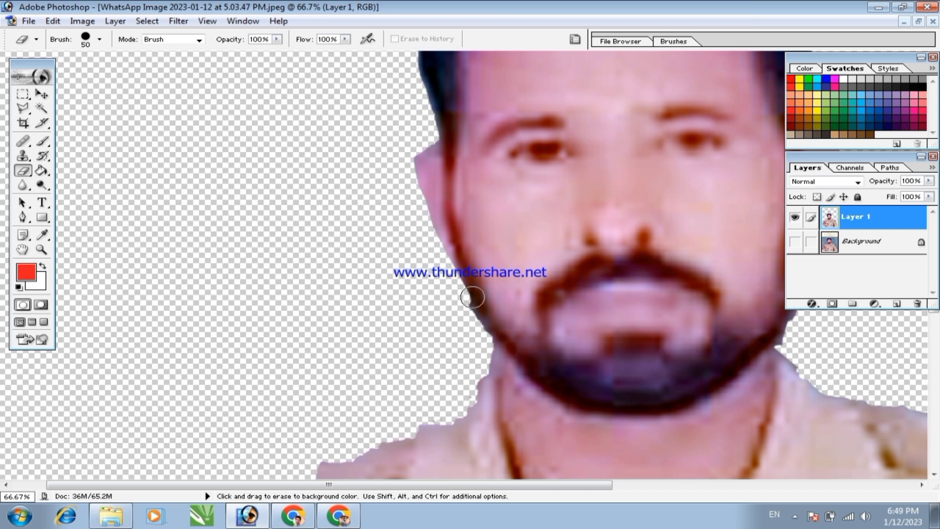
Step: Round off the sharp upper corner of the man's right ear using the Eraser with a size 10 brush
left_click_drag(374, 155, 405, 173)
left_click(638, 361, "alt")
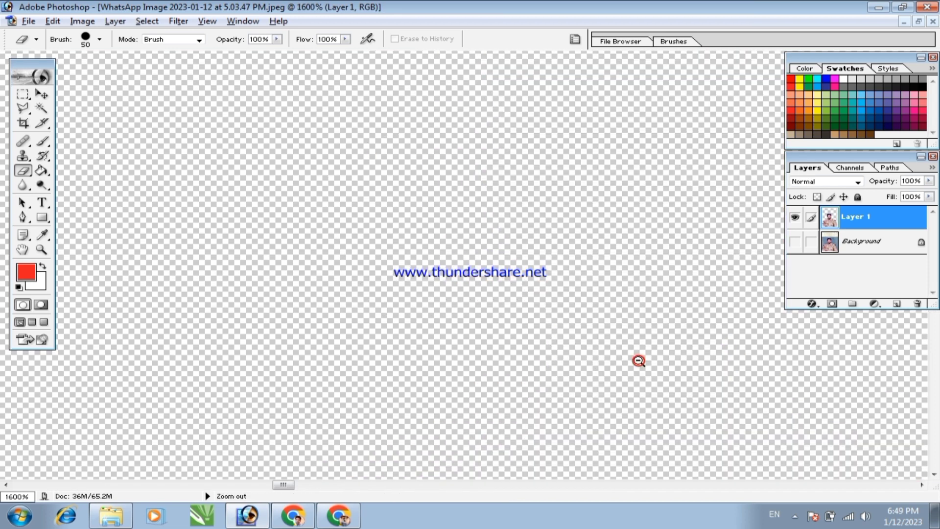
left_click(638, 363, "alt")
left_click(638, 363, "alt")
mouse_move(622, 175)
left_mouse_down()
mouse_move(618, 364)
mouse_move(528, 431)
left_mouse_up()
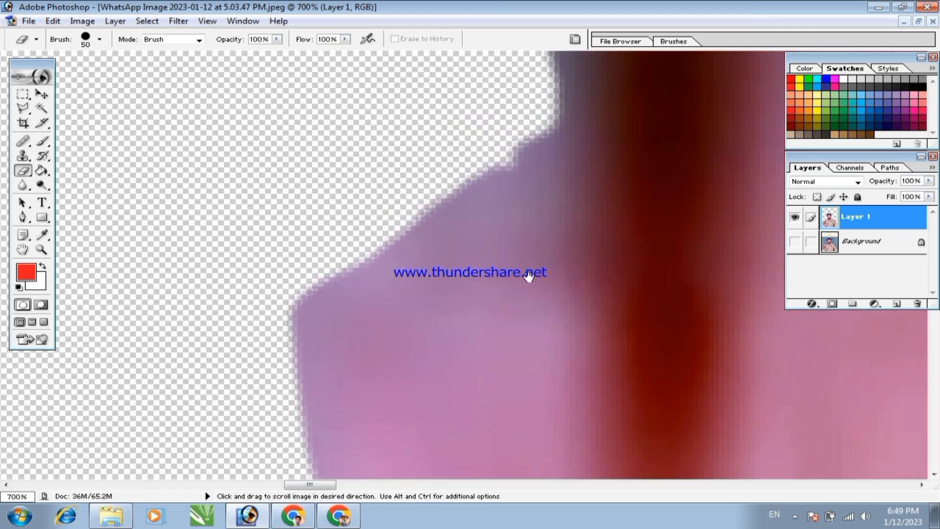
key("[")
key("[")
key("[")
key("[")
mouse_move(267, 281)
left_mouse_down()
mouse_move(277, 344)
mouse_move(269, 398)
mouse_move(441, 138)
left_mouse_up()
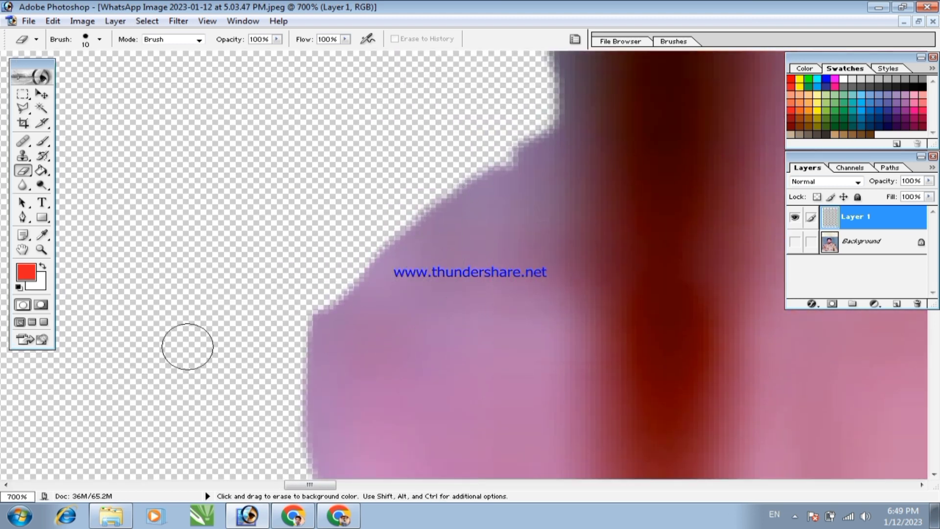
Step: Examine the man's whole cut-out, from the right ear and collar out to the full figure
left_click(187, 340, "alt")
left_click(193, 336, "alt")
left_click(199, 331, "alt")
left_click(199, 331, "alt")
left_click(199, 331, "alt")
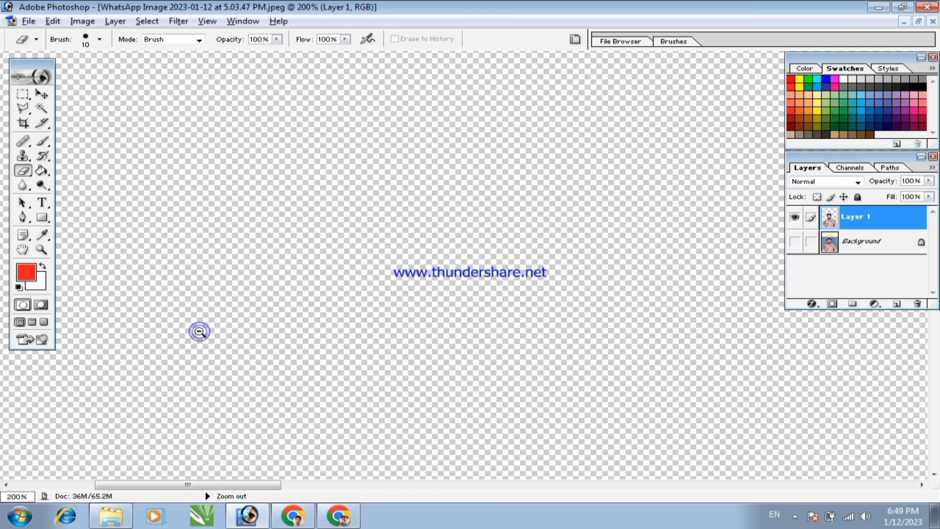
left_click(199, 331, "ctrl+alt")
left_click(200, 331, "ctrl+alt")
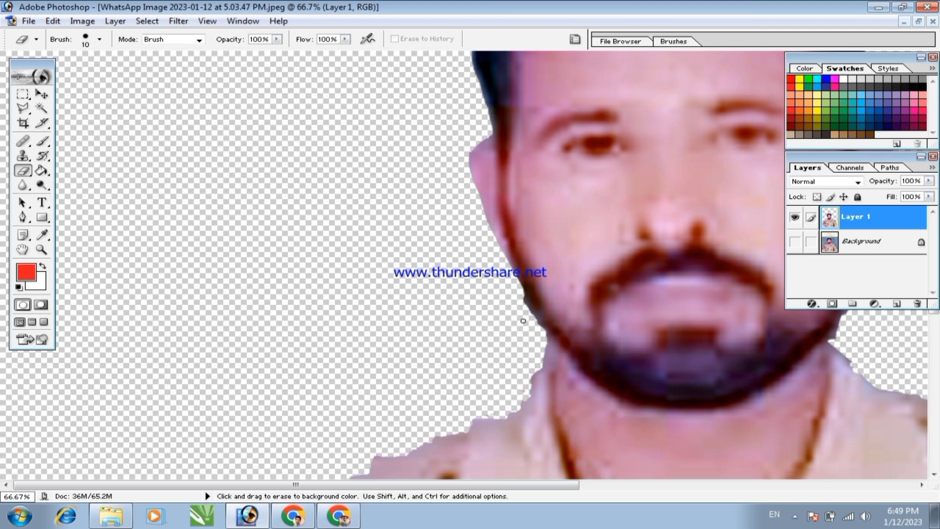
left_click(543, 419, "ctrl+alt")
left_click(542, 420, "ctrl+alt")
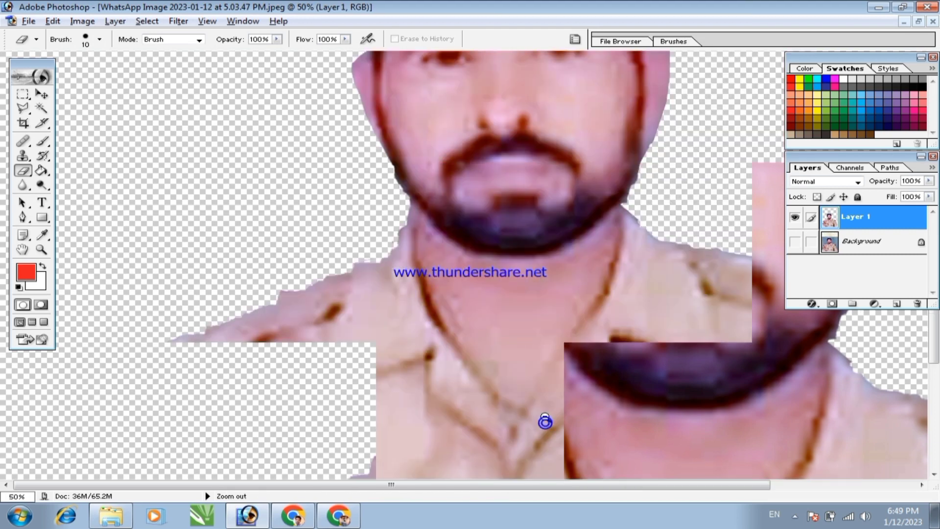
left_click(550, 395, "ctrl+alt")
left_click(512, 277, "ctrl+alt")
left_click(511, 277, "ctrl+alt")
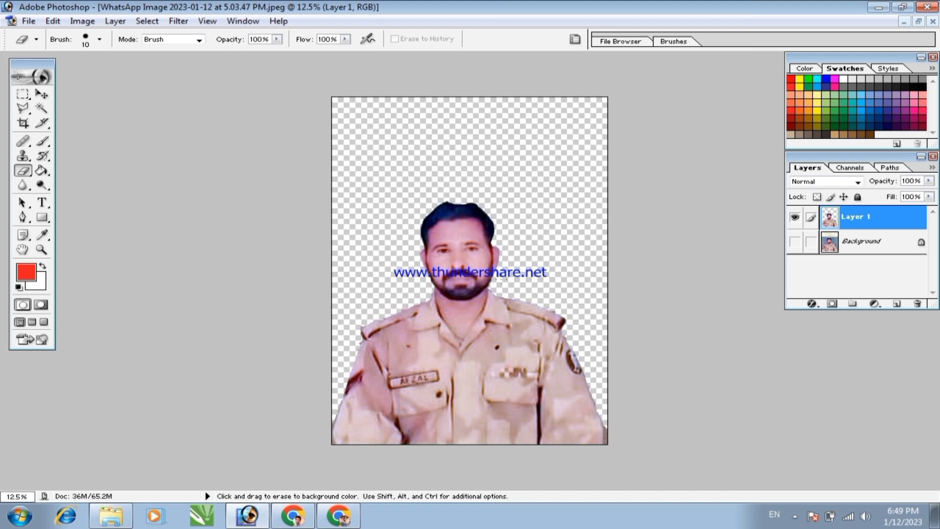
Step: Switch to Windows Explorer and browse to the photo frames folder inside Back\b.g on Local Disk (D:)
key("ctrl+o")
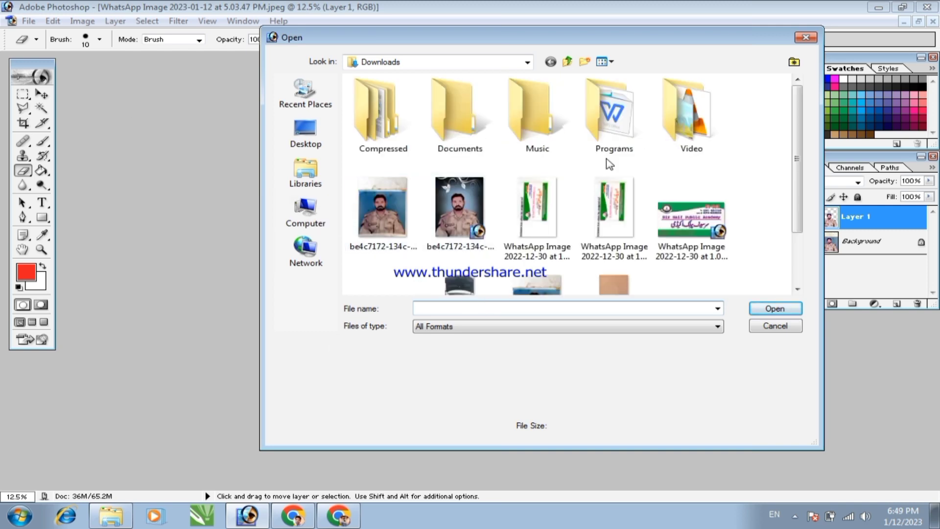
left_click(807, 37)
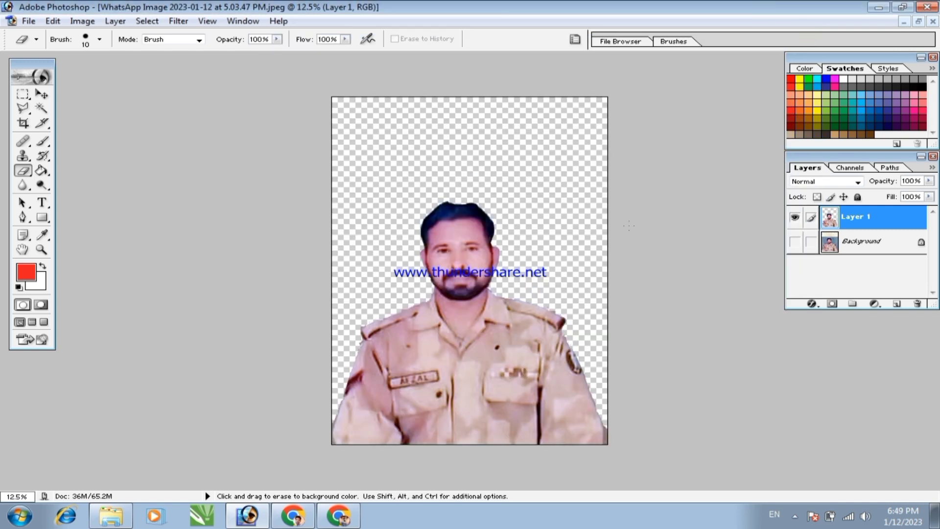
left_click(879, 6)
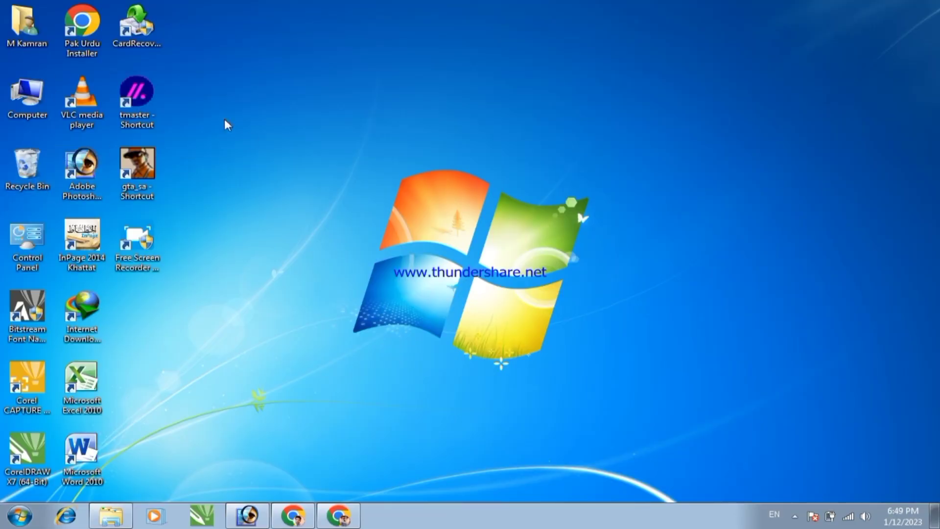
left_click(110, 515)
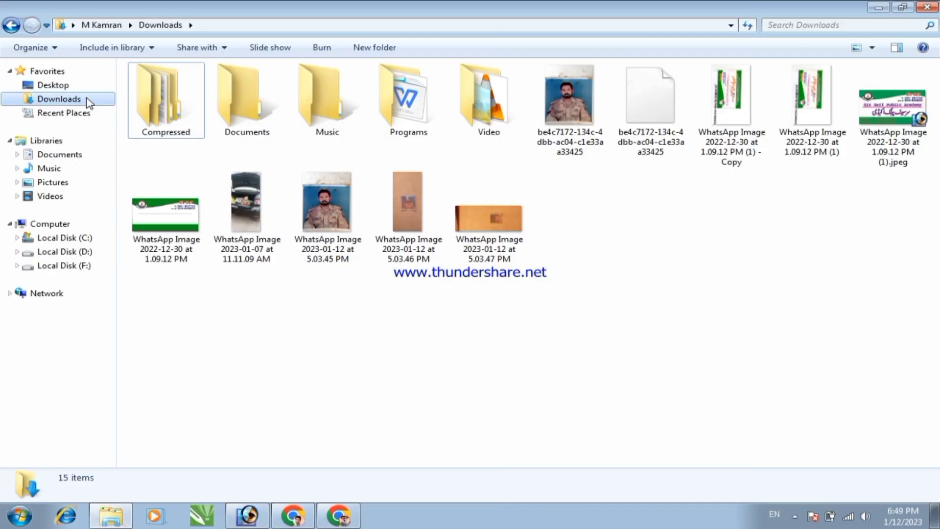
left_click(64, 252)
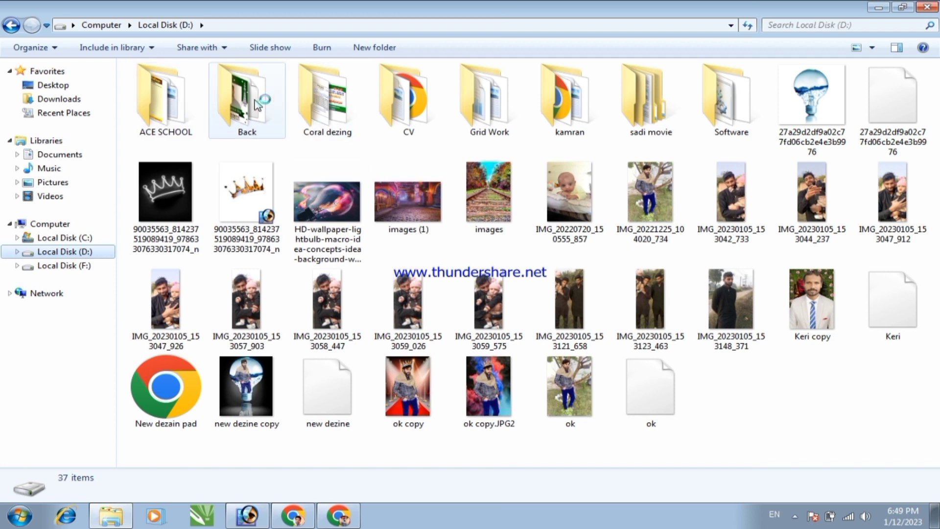
left_click(231, 113)
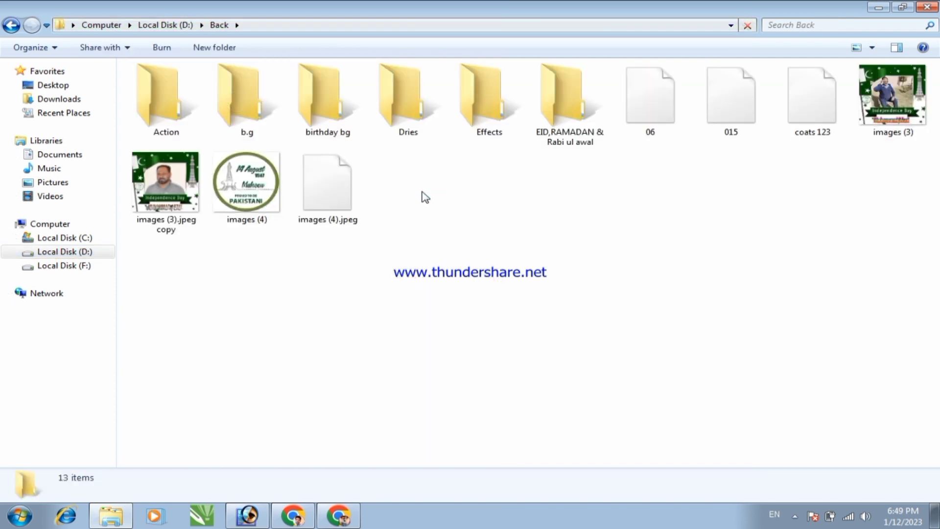
double_click(257, 103)
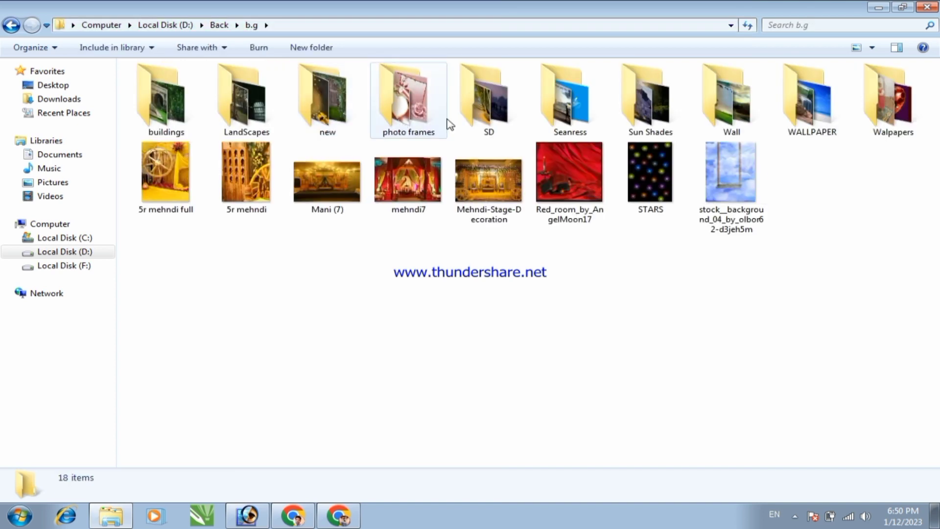
double_click(443, 121)
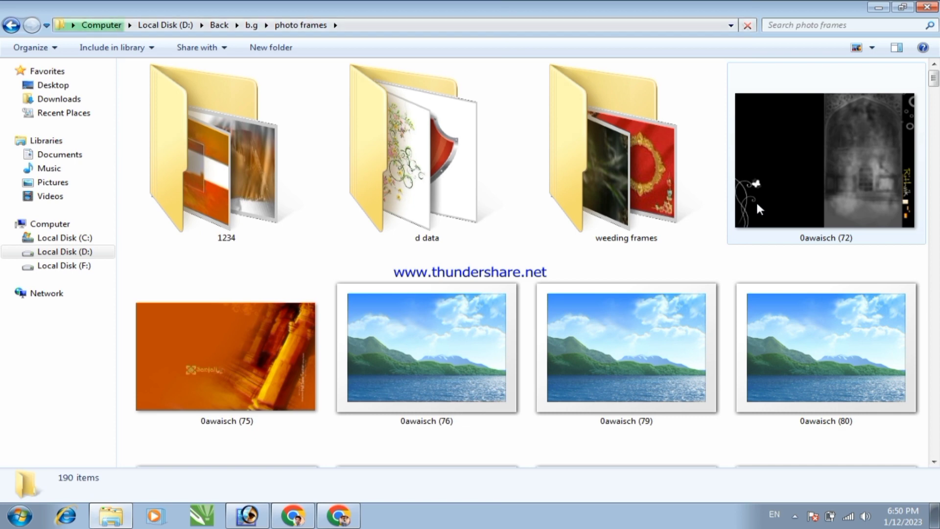
Step: Open the blue-grey background image 2 with white floral swirls from the photo frames folder in Photoshop
scroll(556, 292, "down", 5)
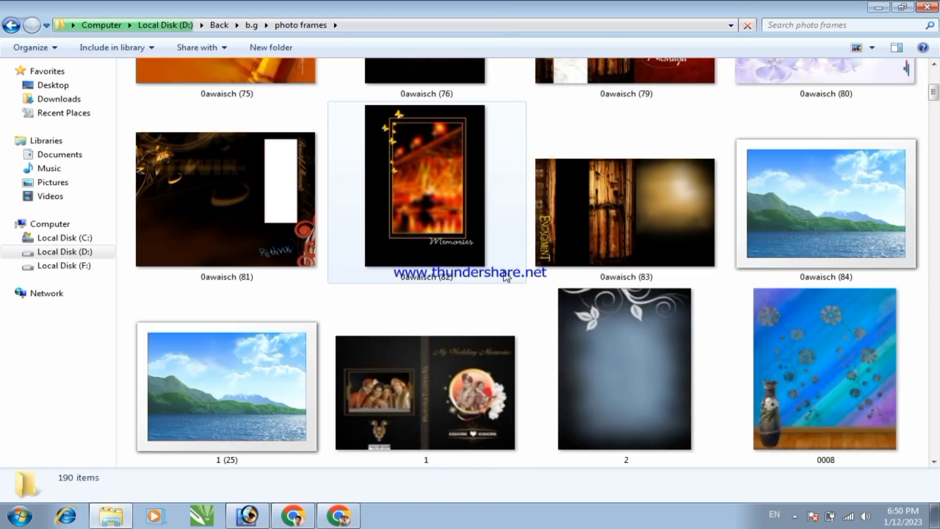
left_click(619, 357)
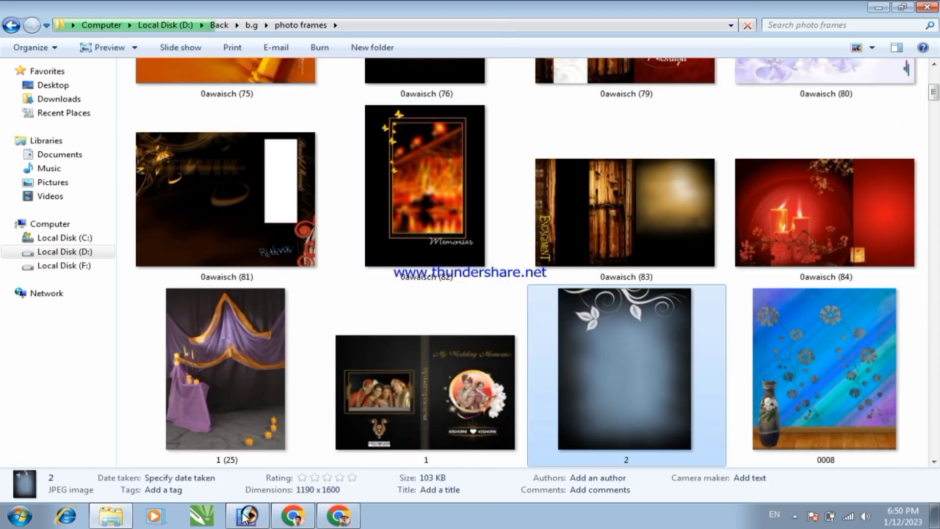
left_click(244, 515)
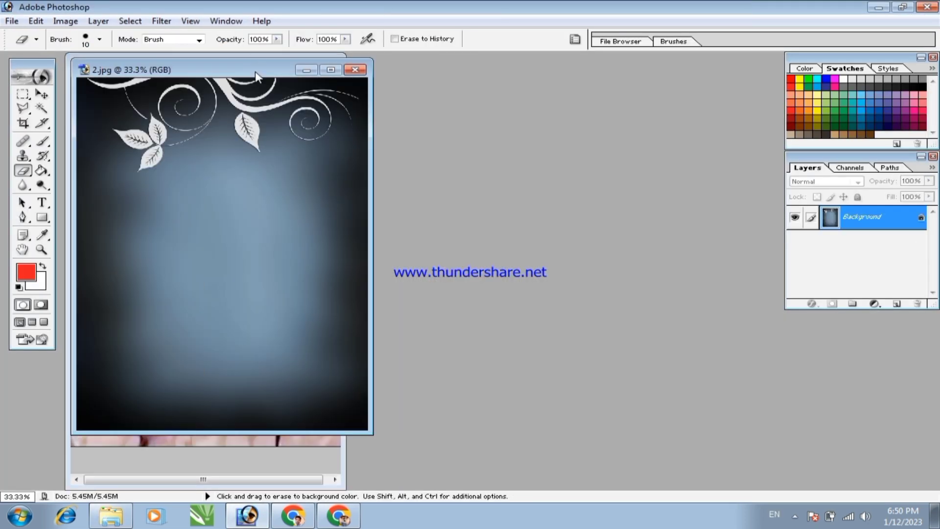
Step: Copy the floral background from 2.jpg into the portrait document and place its layer directly beneath the man's layer
left_click_drag(255, 72, 583, 57)
key("v")
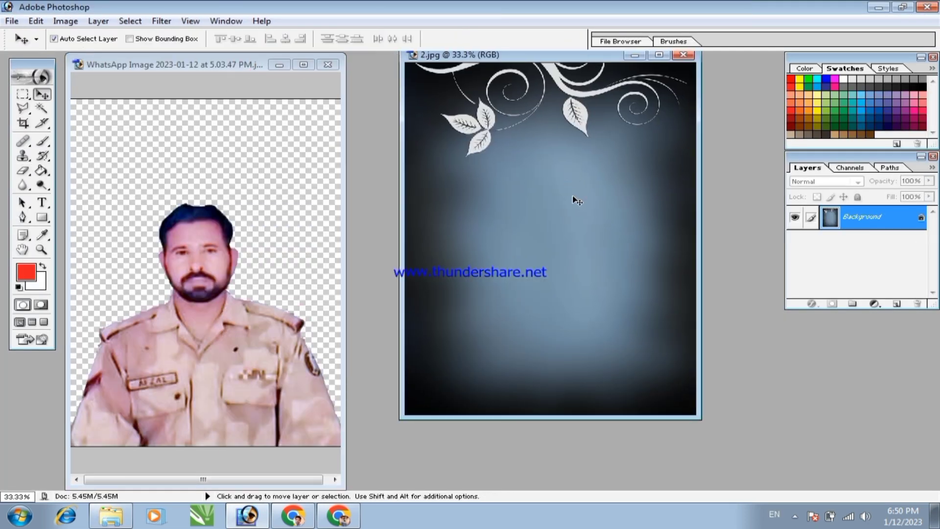
left_click_drag(573, 199, 185, 166)
left_click(296, 65)
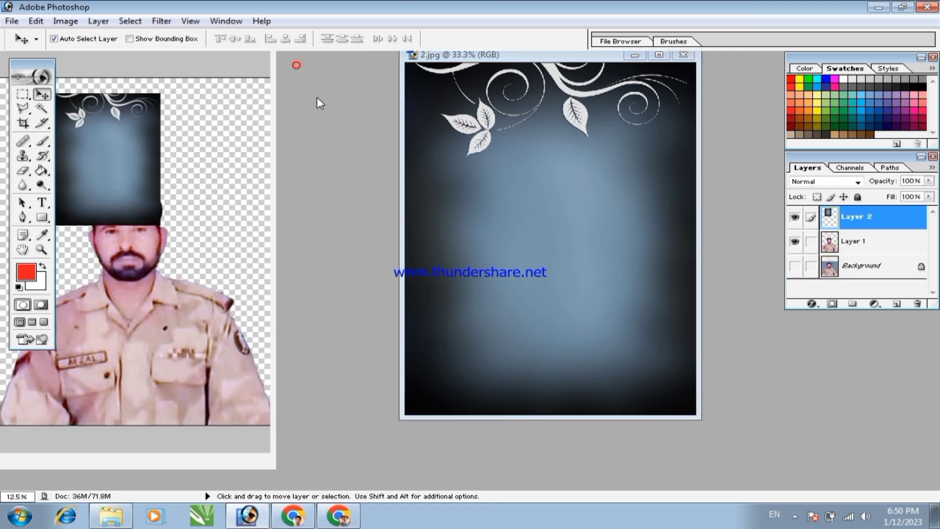
key("ctrl+bracketleft")
Step: Enlarge the floral background layer with Free Transform so that it covers the entire canvas behind the man
key("ctrl+t")
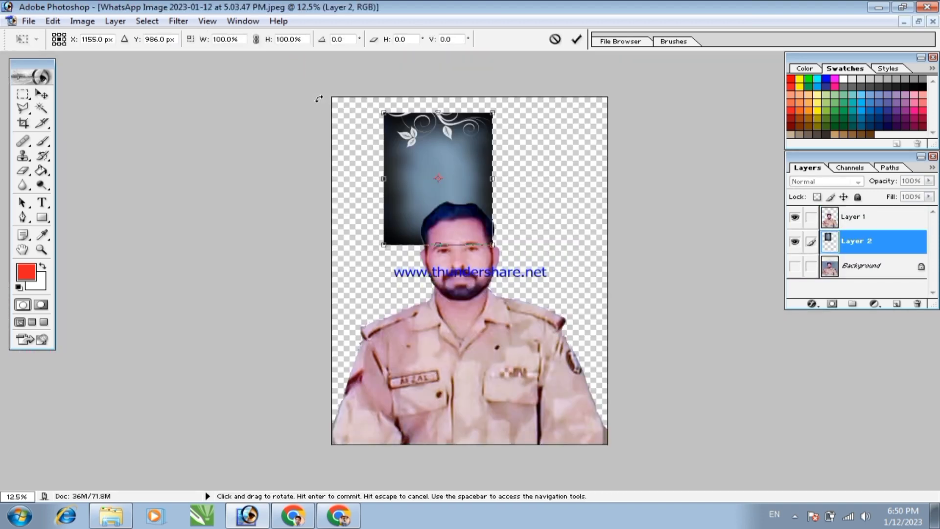
key("ctrl+minus")
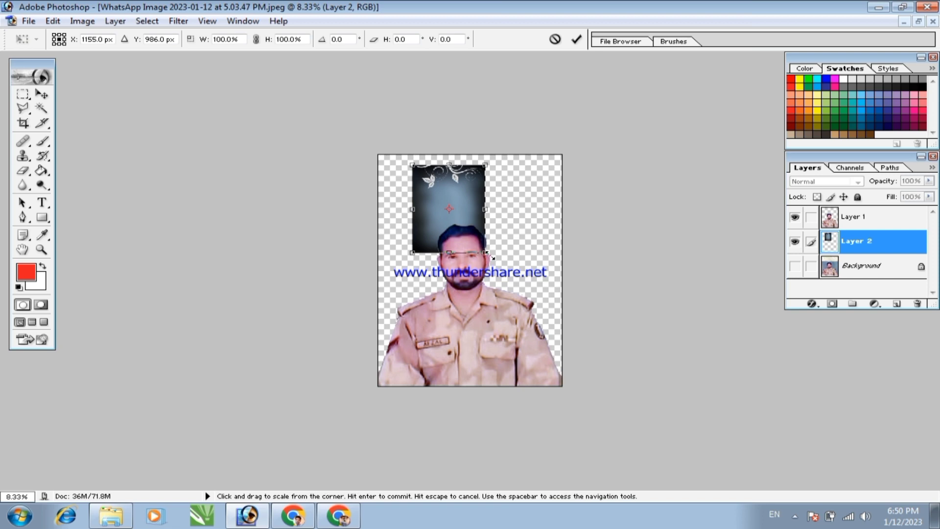
left_click_drag(486, 253, 466, 266)
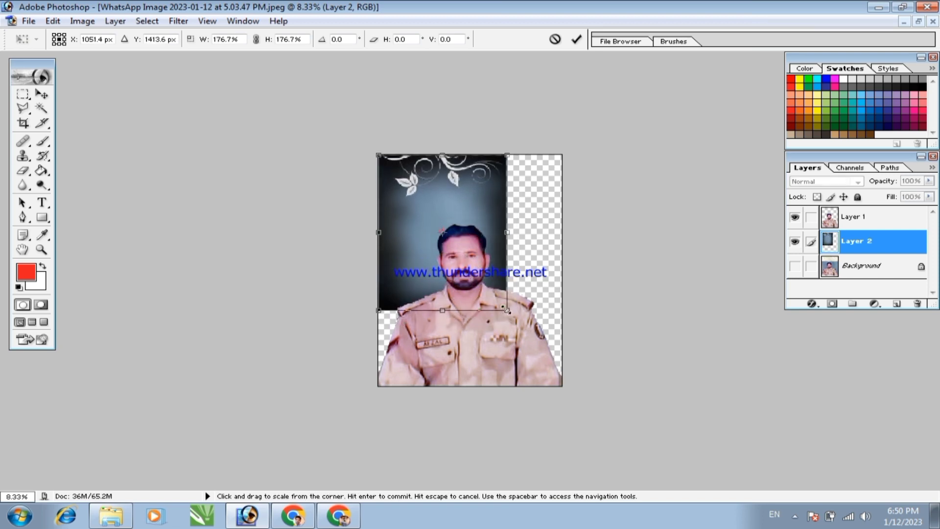
left_click_drag(507, 316, 562, 387)
key("Return")
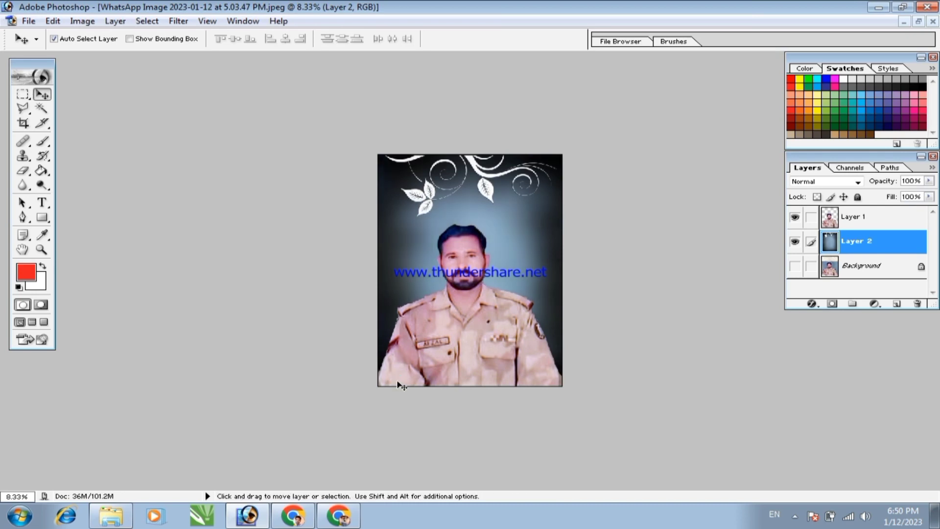
Step: Save the composition in Downloads as a Photoshop PSD file with layers, and make the man's Layer 1 active
key("ctrl+shift+s")
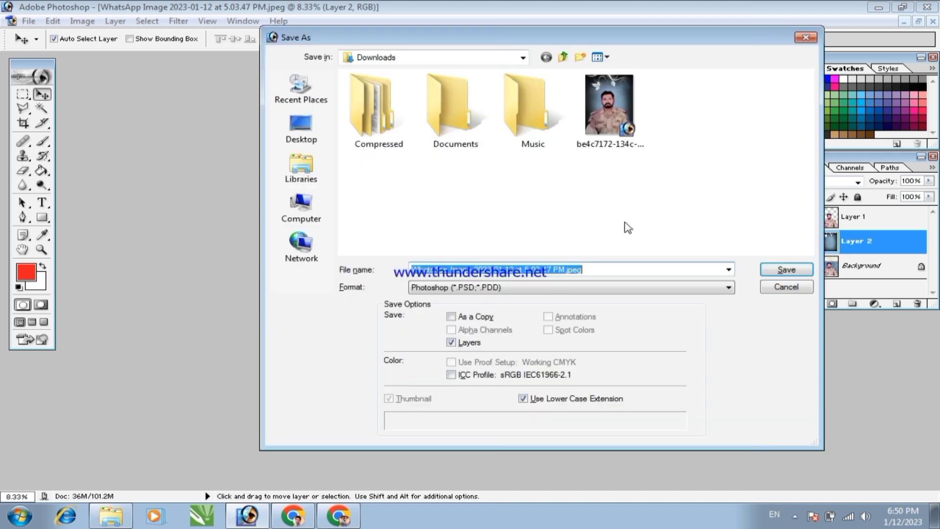
left_click(786, 270)
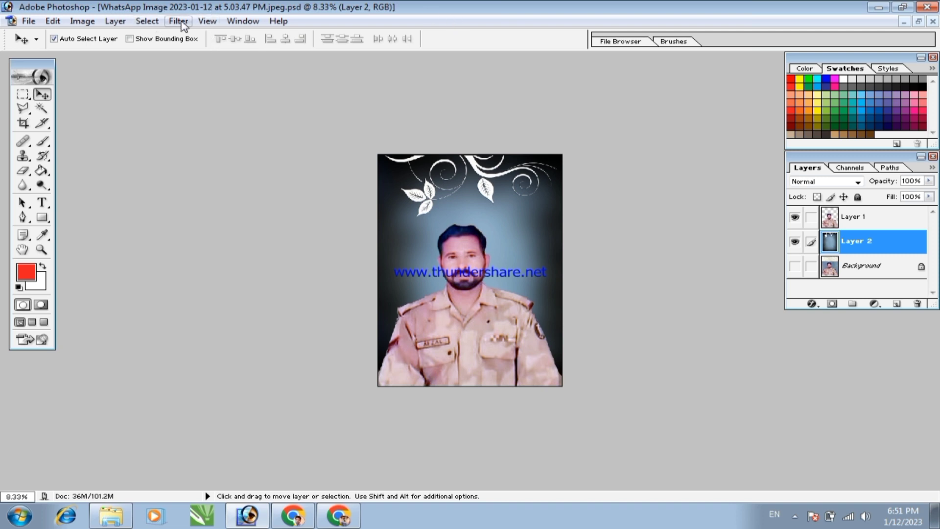
left_click(207, 21)
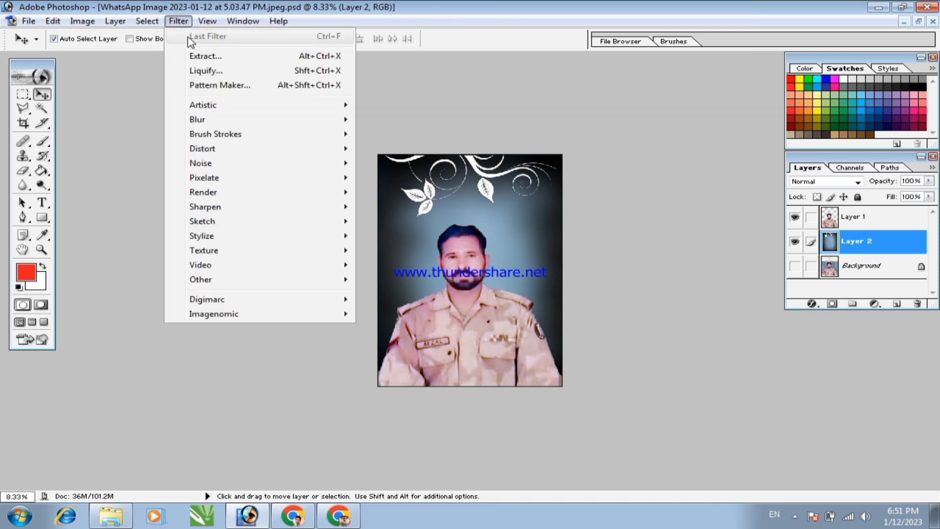
left_click(833, 222)
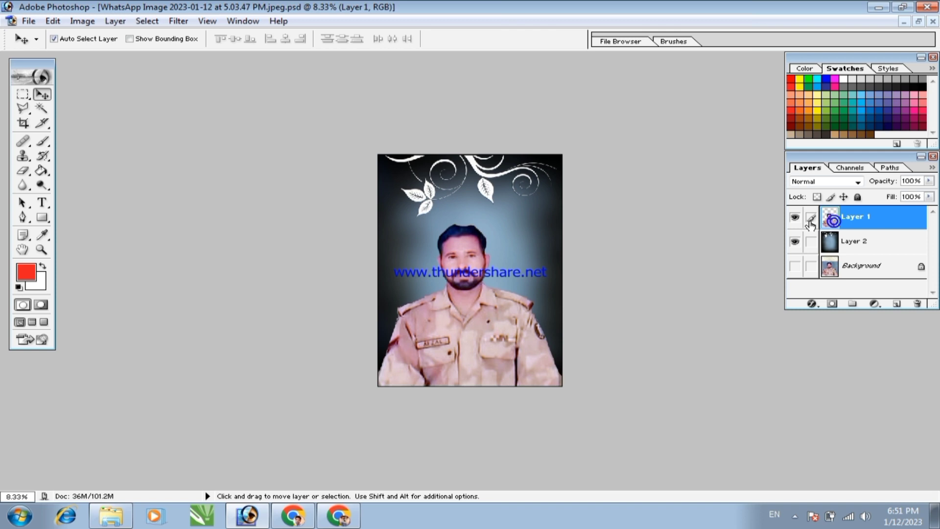
left_click(184, 23)
left_click(800, 107)
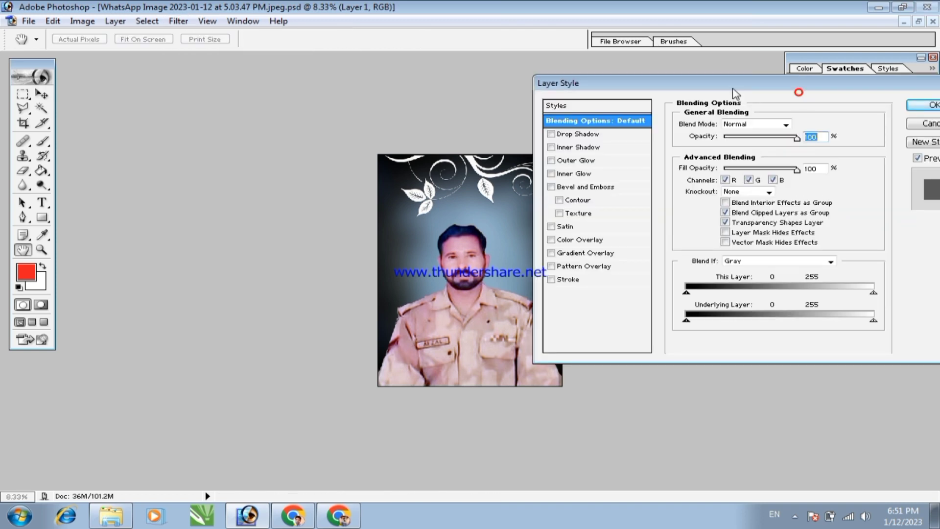
left_click_drag(844, 86, 734, 76)
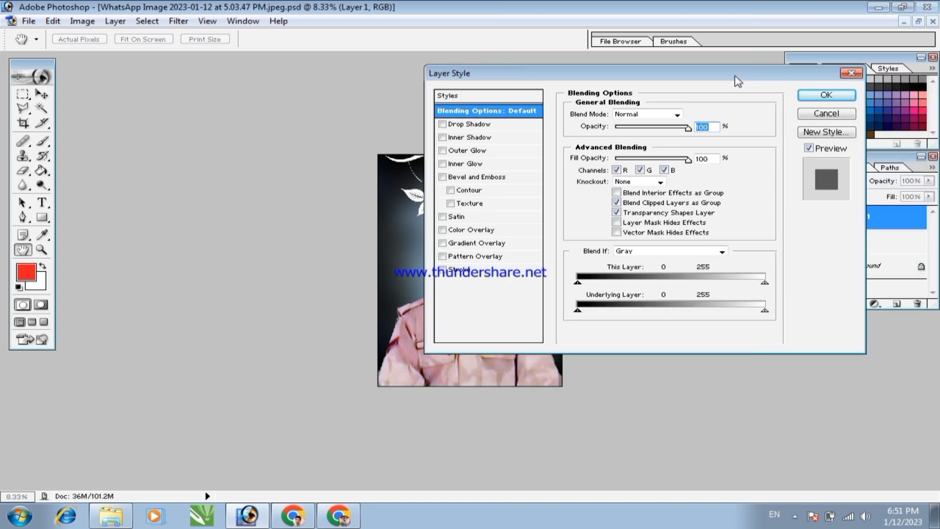
left_click(851, 73)
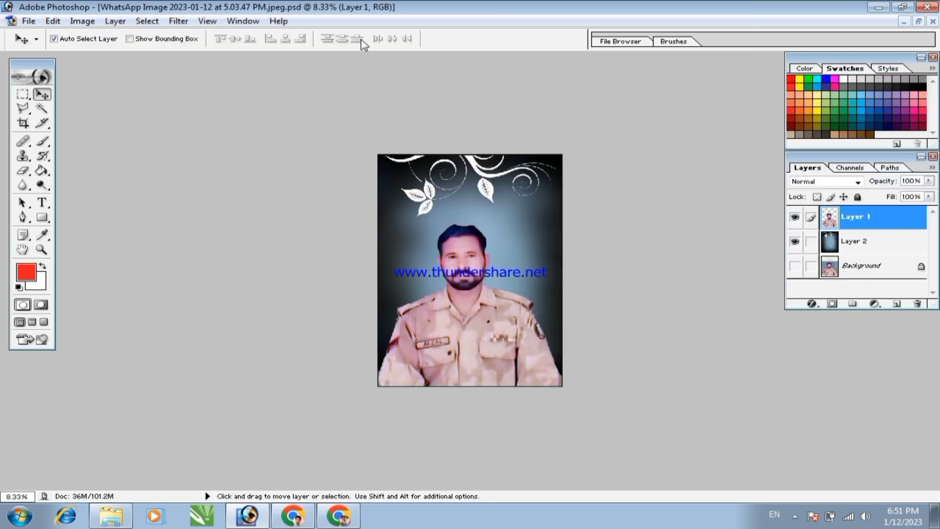
Step: Smooth the man's layer with the Imagenomic Noiseware Professional filter, keeping its Default settings
left_click(178, 21)
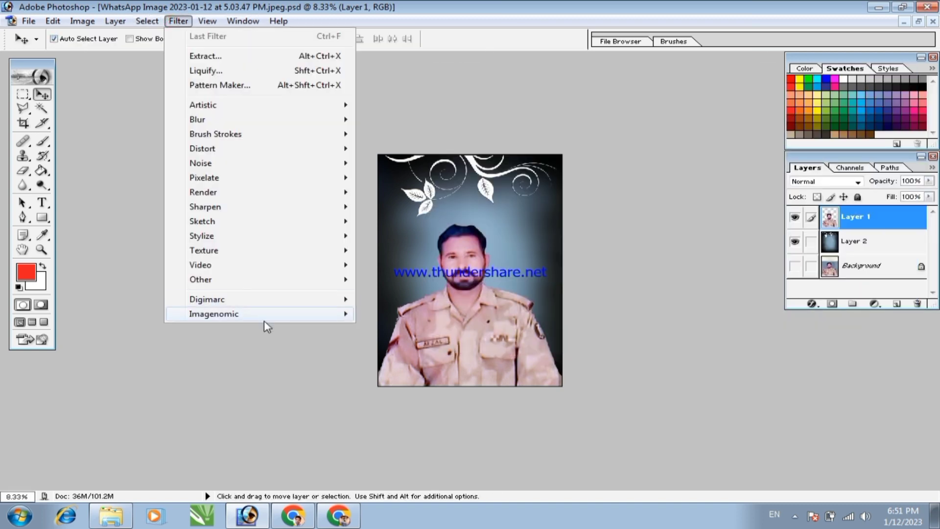
mouse_move(265, 315)
left_click(395, 316)
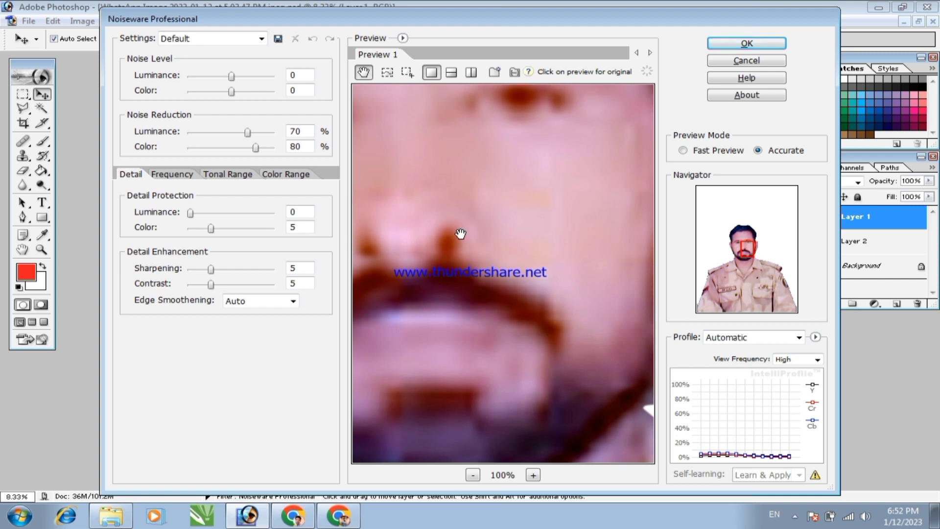
left_click(472, 475)
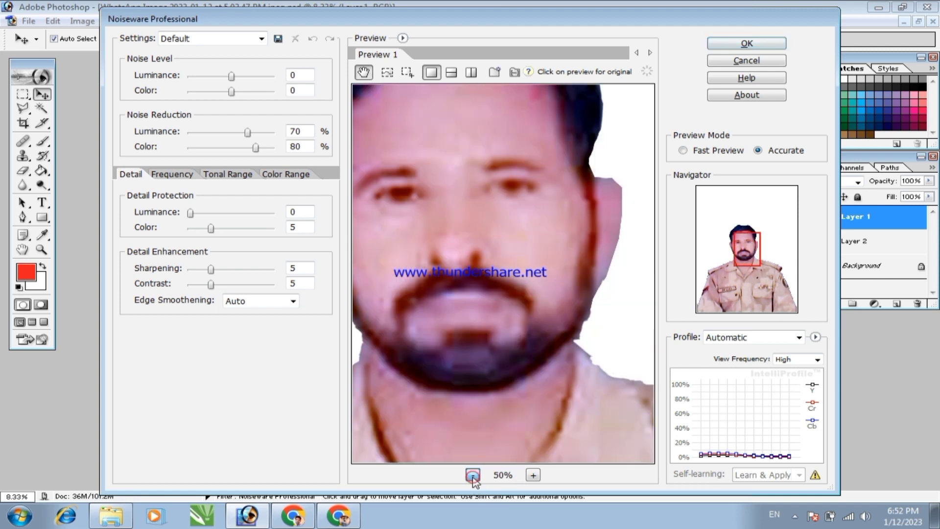
left_click(472, 475)
left_click(473, 475)
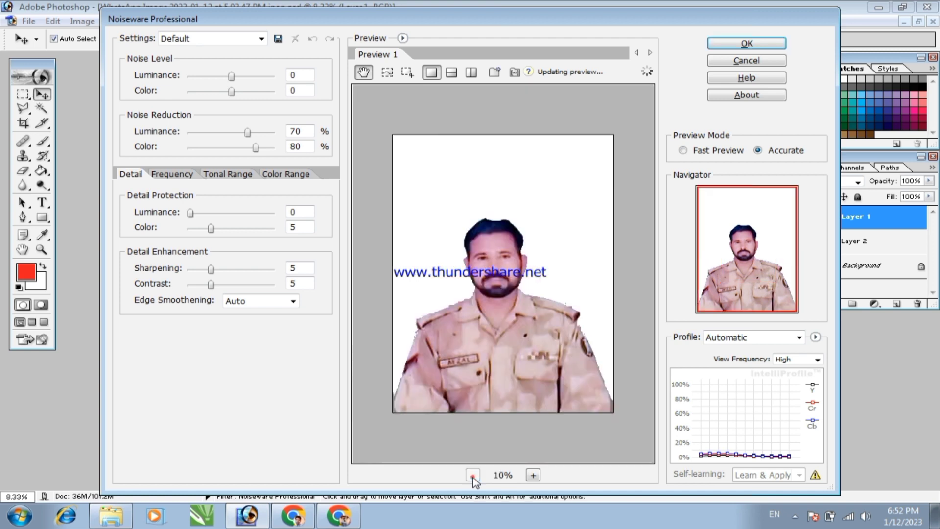
left_click(770, 44)
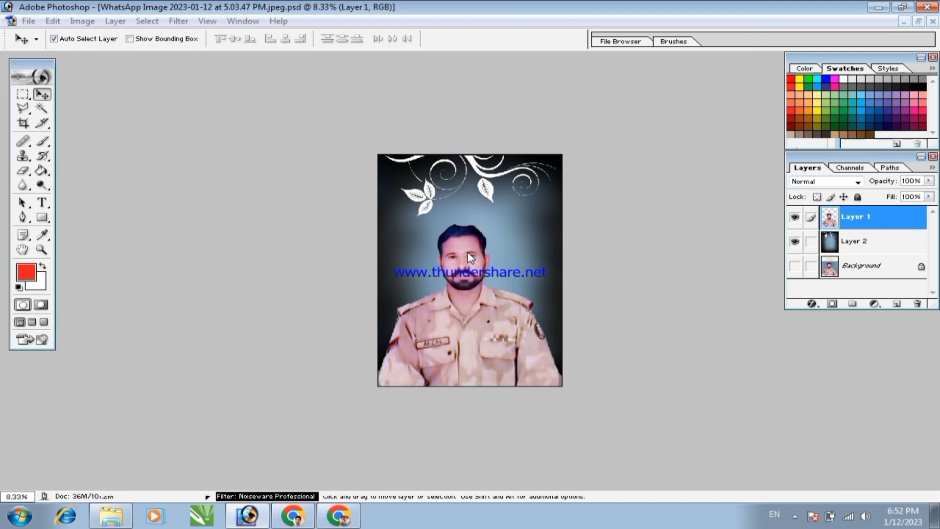
key("alt+space")
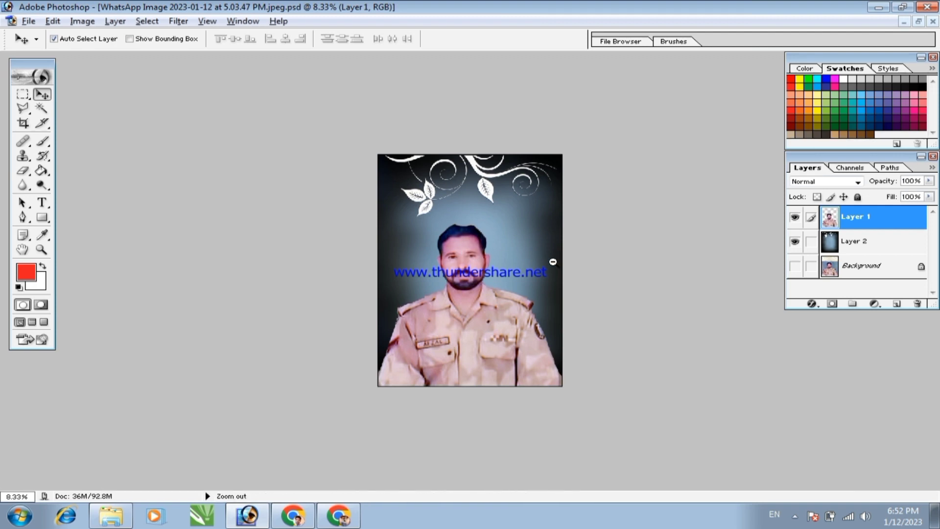
left_click(552, 262)
left_click(543, 259)
left_click(529, 256)
left_click(520, 251)
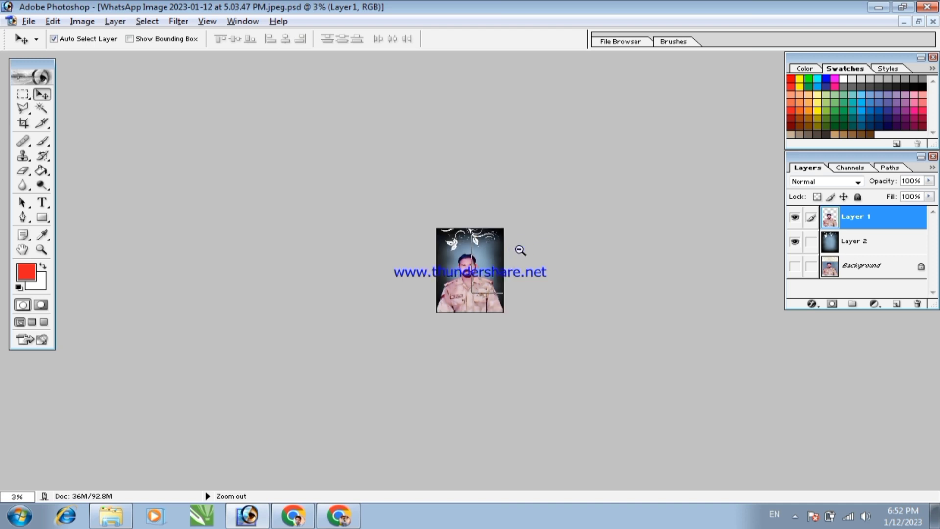
left_click(520, 250)
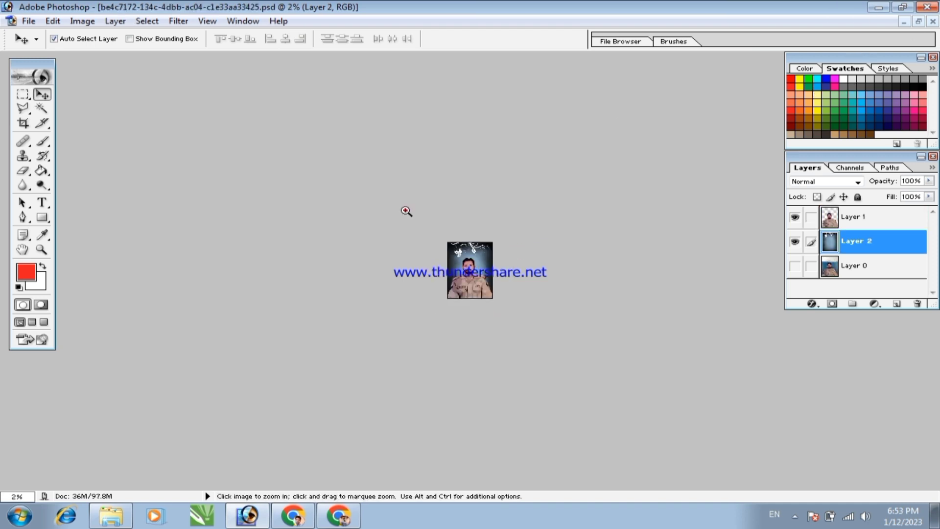
Step: Make the man's Layer 1 active and set up the Clone Stamp for the name tag with a size 70 brush at 100% opacity
key("ctrl+0")
key("ctrl+minus")
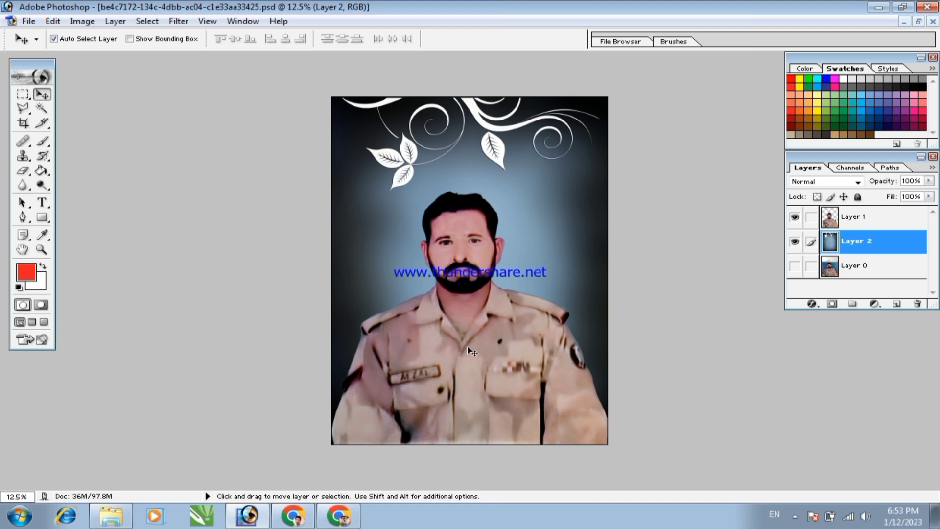
left_click_drag(402, 354, 450, 324)
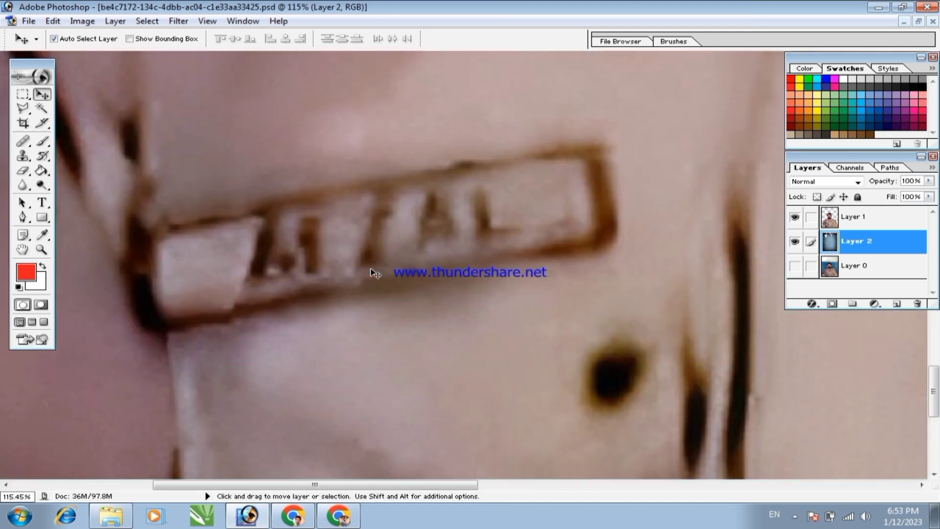
key("s")
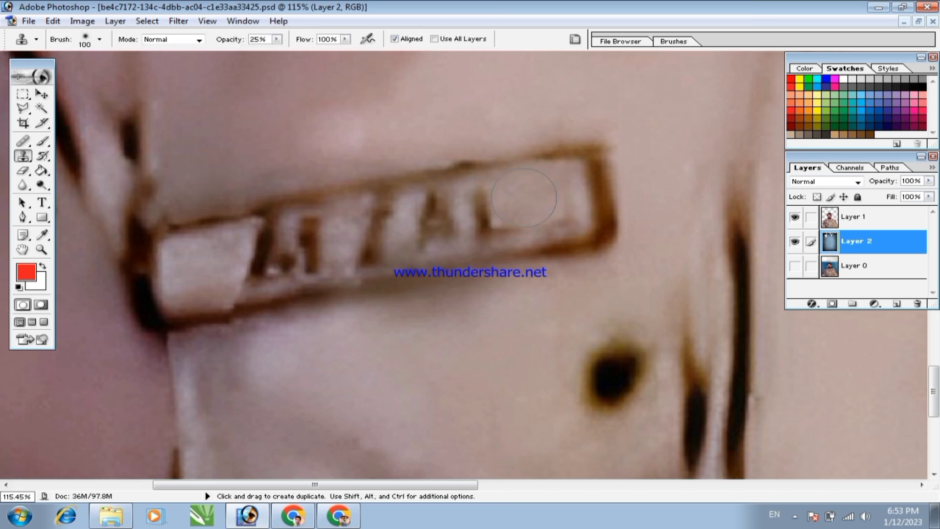
left_click(553, 198, "alt")
left_click(502, 206)
key("v")
left_click(594, 183, "ctrl")
key("s")
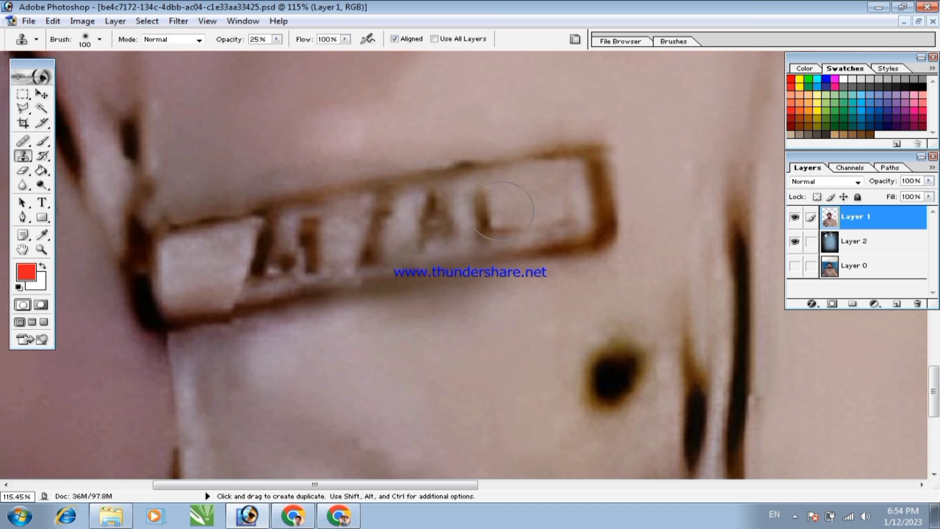
left_click(533, 194)
key("v")
key("s")
Step: Clone clean tag fabric over the first blurry letter at the start of the uniform's name tag
left_click(196, 247, "alt")
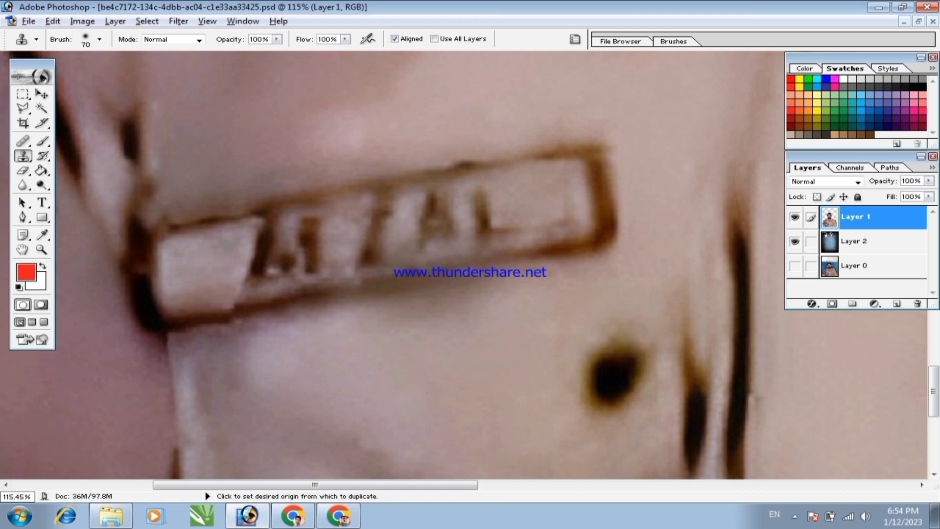
left_click(267, 239)
left_click(240, 242, "alt")
mouse_move(269, 246)
left_mouse_down()
mouse_move(272, 235)
mouse_move(312, 240)
left_mouse_up()
left_click(226, 260, "alt")
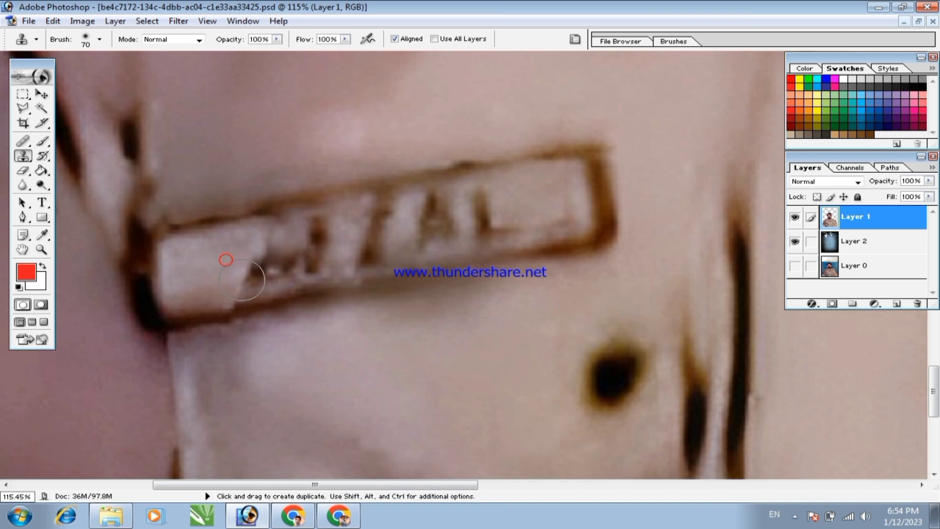
left_click_drag(253, 262, 273, 260)
key("ctrl+z")
left_click(215, 285, "alt")
left_click(234, 286)
left_click(259, 276)
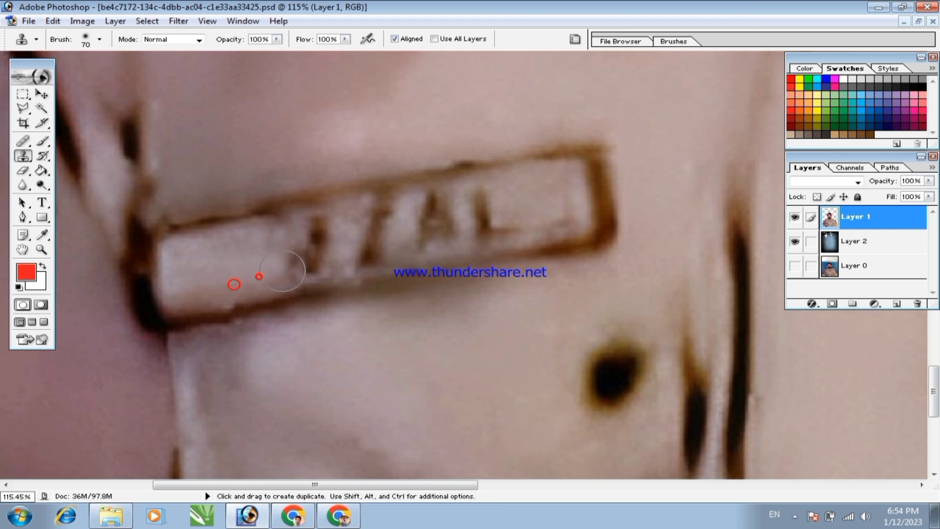
left_click(280, 270)
Step: Cover the last two letters on the name tag by cloning plain fabric from the tag's far end
left_click(507, 191, "alt")
left_click(488, 197)
left_click(512, 200, "alt")
left_click(484, 200)
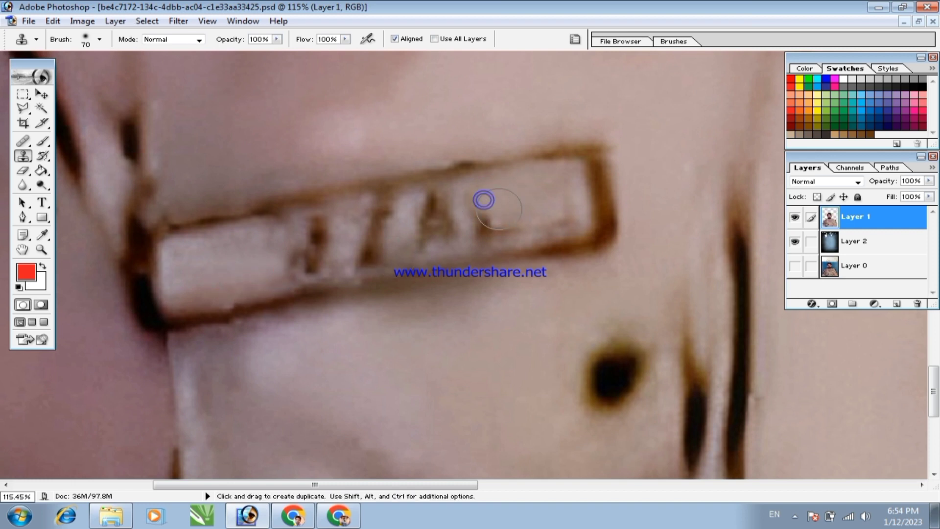
mouse_move(482, 211)
left_mouse_down()
mouse_move(455, 234)
mouse_move(380, 237)
left_mouse_up()
left_click(530, 211, "alt")
left_click(495, 227)
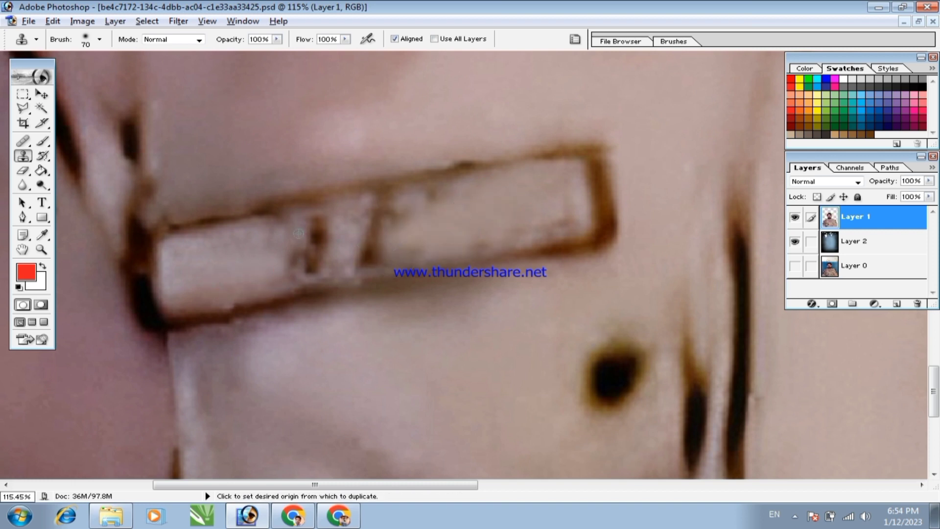
Step: Remove the second letter from the name tag by cloning the cleaned fabric beside it over its strokes
left_click(290, 250, "alt")
left_click(346, 226)
left_click(281, 237, "alt")
left_click(306, 235)
left_click(321, 235)
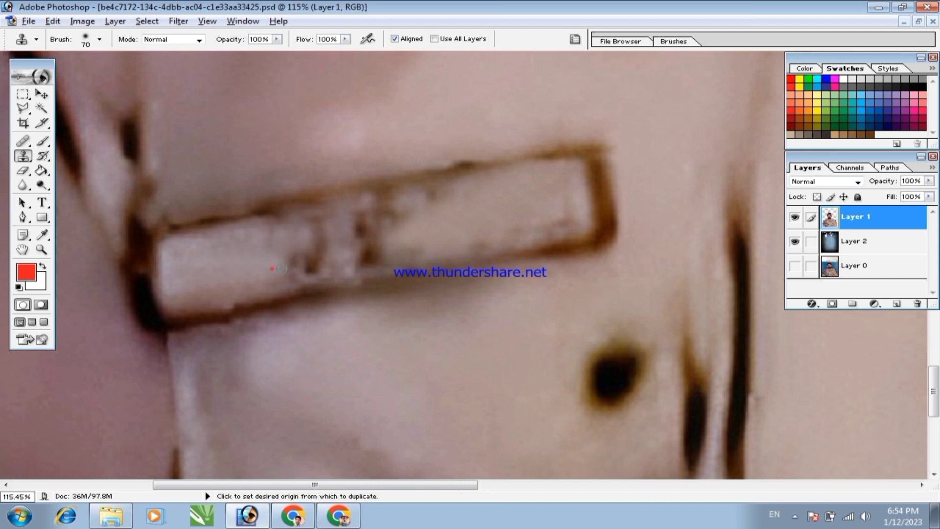
left_click(302, 266)
left_click(250, 237, "alt")
left_click(306, 234)
left_click(317, 229)
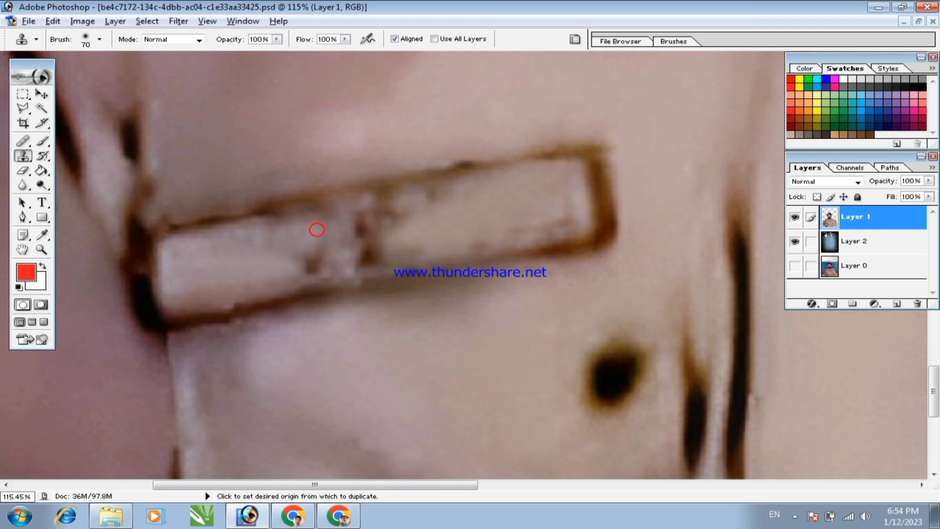
left_click(257, 272, "alt")
left_click(315, 265)
left_click(324, 259)
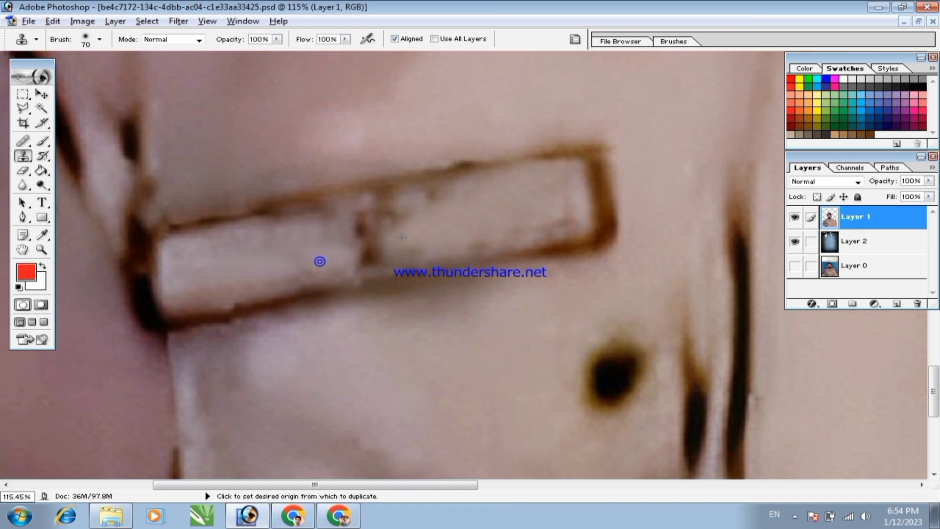
Step: Clone plain fabric over the leftover smudges and letter remnants along the upper middle of the name tag
left_click(498, 218, "alt")
left_click(432, 206)
left_click(425, 204)
left_click(448, 191)
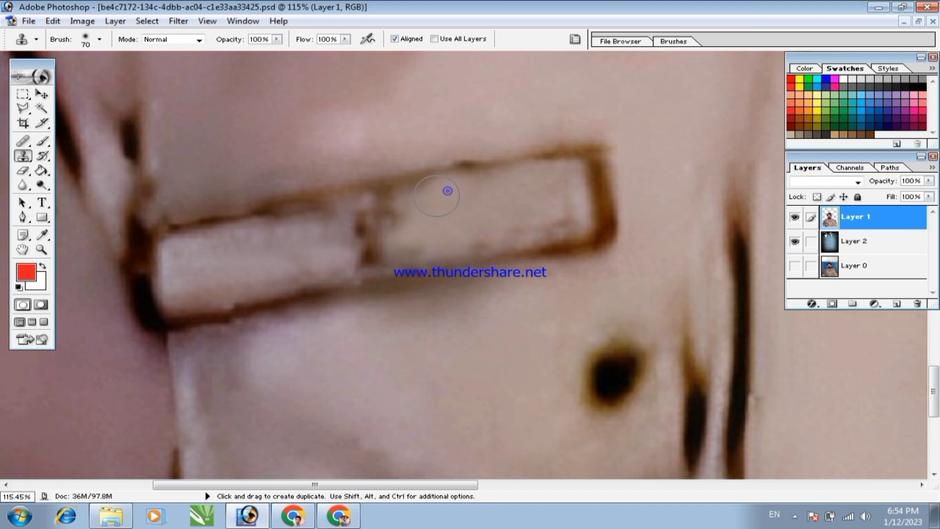
left_click(425, 204, "alt")
left_click(332, 217, "alt")
left_click_drag(372, 212, 392, 211)
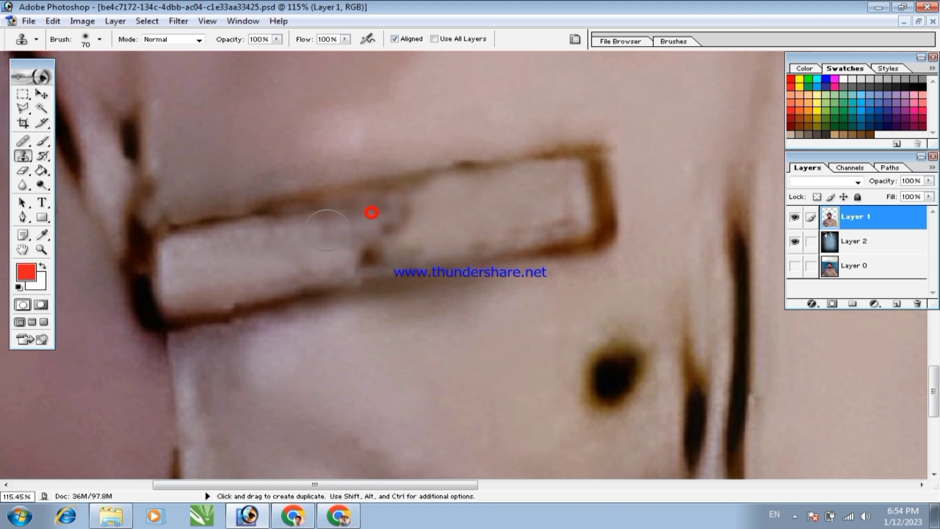
Step: Blend away the remaining dark marks in the middle of the name tag with fabric cloned from both sides
left_click(339, 251, "alt")
left_click(366, 253)
left_click(427, 229, "alt")
left_click(391, 237)
left_click(375, 250)
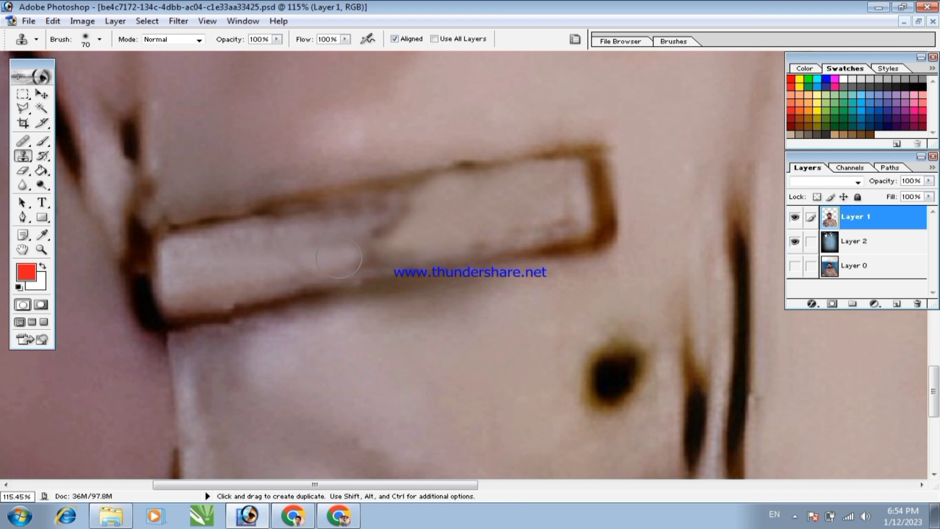
left_click(339, 257, "alt")
left_click(373, 248)
left_click(445, 209, "alt")
left_click(368, 224)
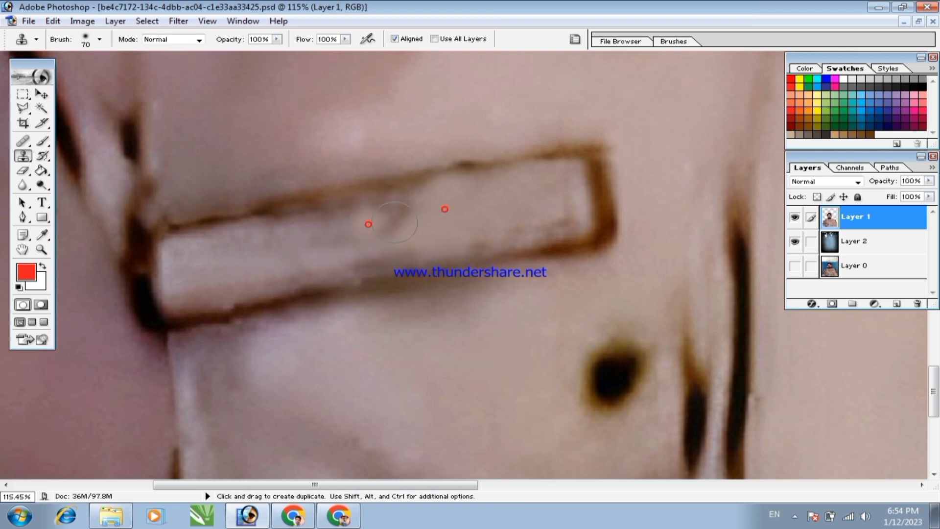
Step: Add the man's name in capitals as red 16 pt Courier text over the blank name tag
key("ctrl+minus")
key("ctrl+minus")
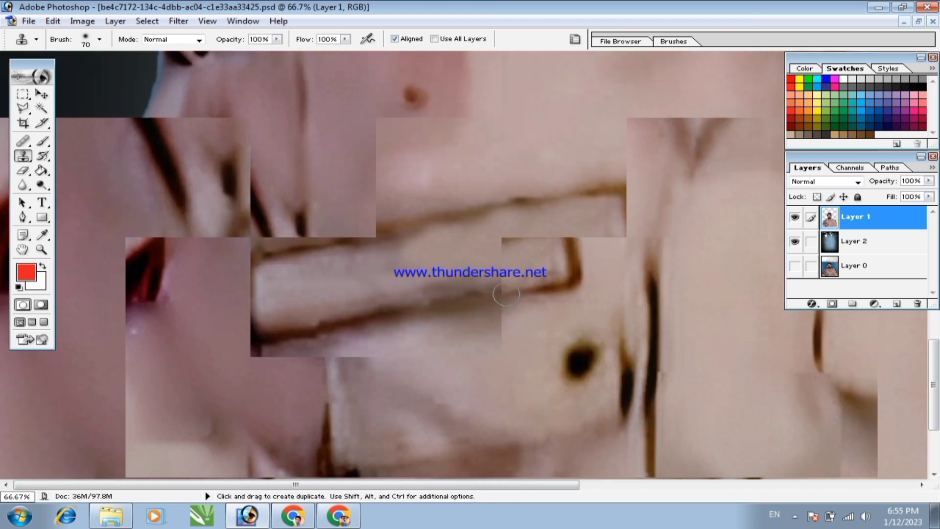
key("t")
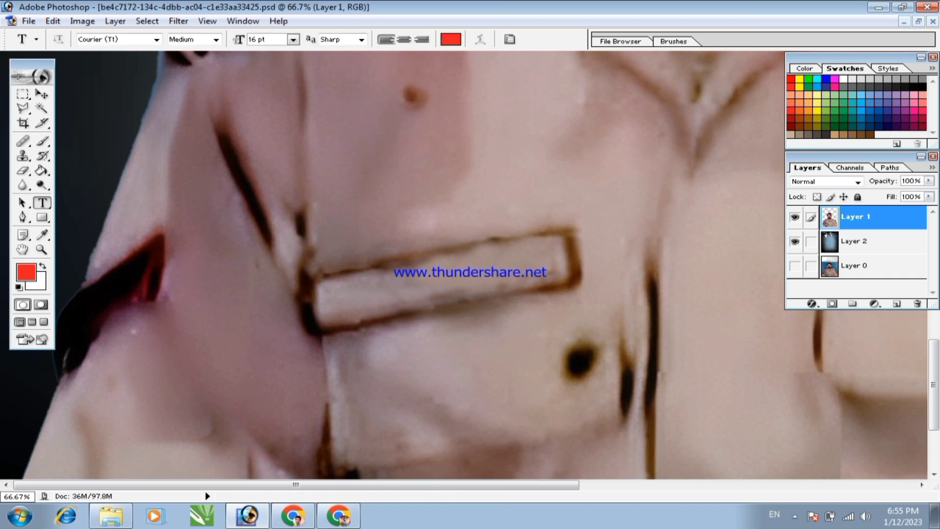
left_click(394, 274)
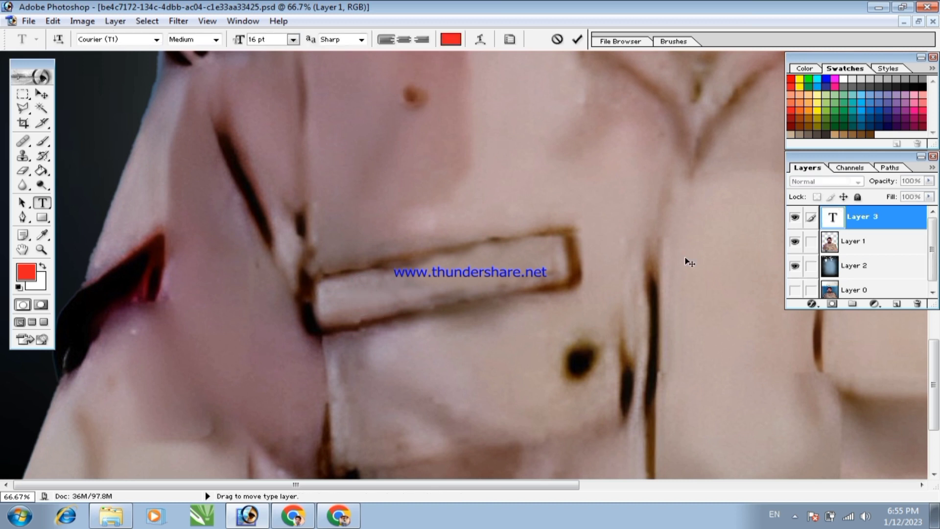
type("AFZAL")
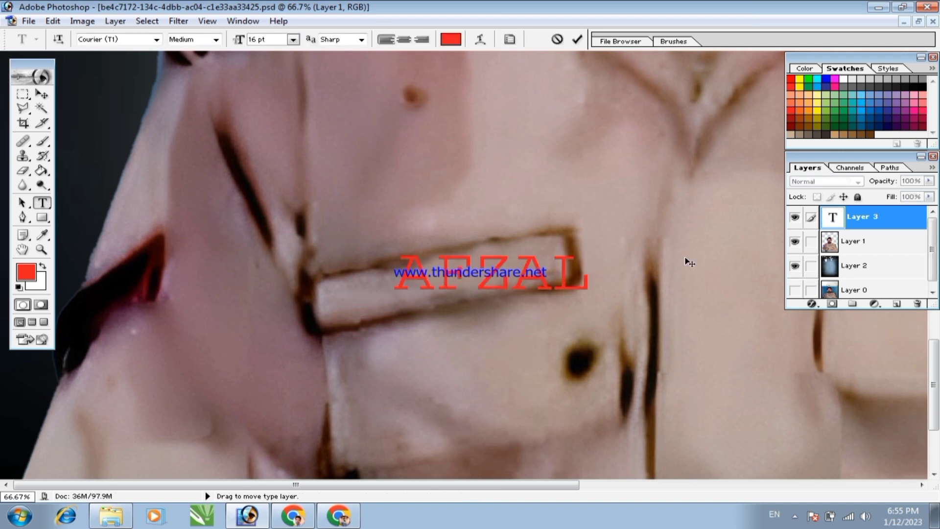
left_click(42, 94)
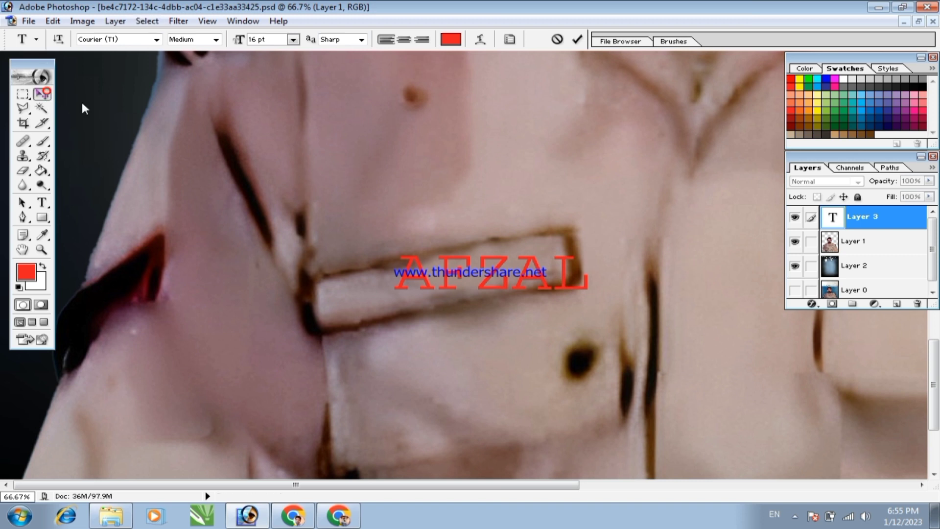
Step: Fit the name text into the tag with Free Transform, rotating it to -12.5° and widening it to 121%
key("ctrl+t")
mouse_move(661, 196)
left_mouse_down()
mouse_move(651, 178)
mouse_move(657, 185)
left_mouse_up()
left_click_drag(515, 275, 472, 278)
left_click_drag(648, 279, 661, 268)
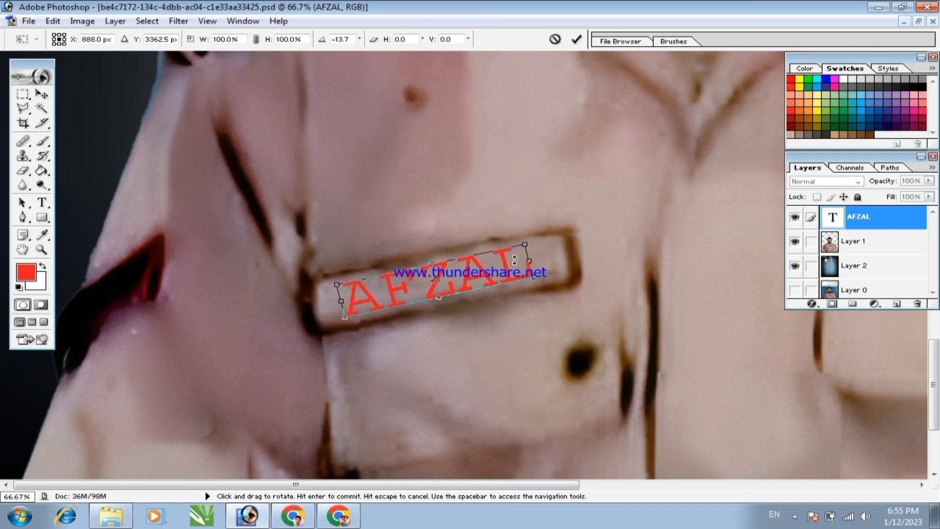
left_click_drag(530, 260, 563, 257)
left_click_drag(312, 289, 302, 291)
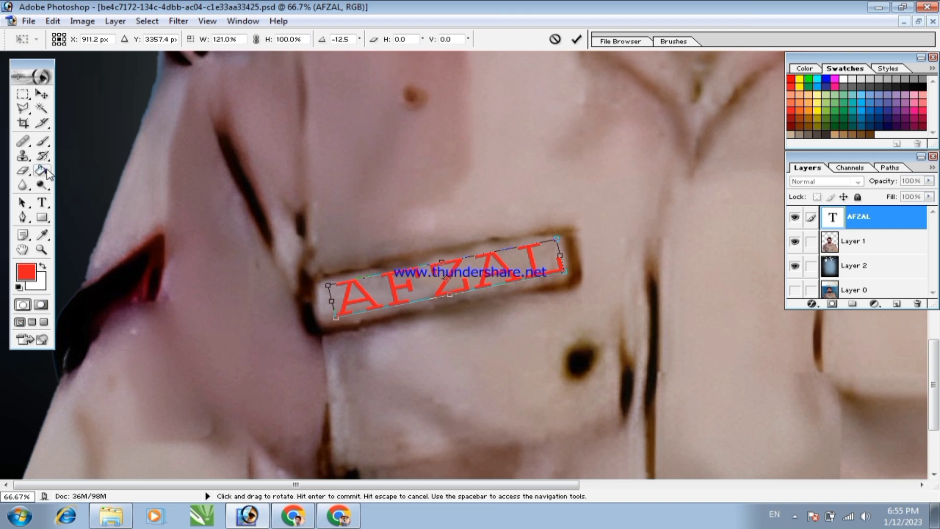
key("Return")
Step: Recolour the entire name text on the tag with a near-black swatch, keeping its wording
left_click(46, 198)
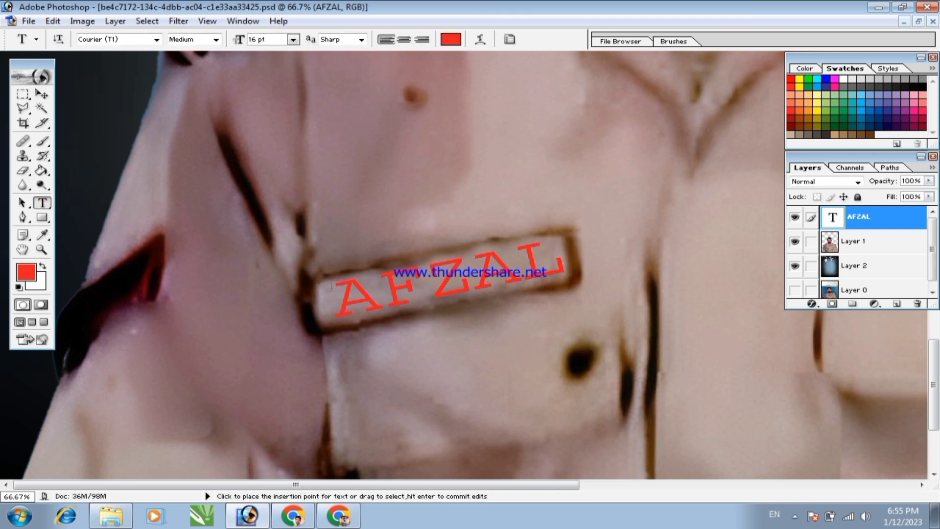
left_click_drag(336, 304, 915, 65)
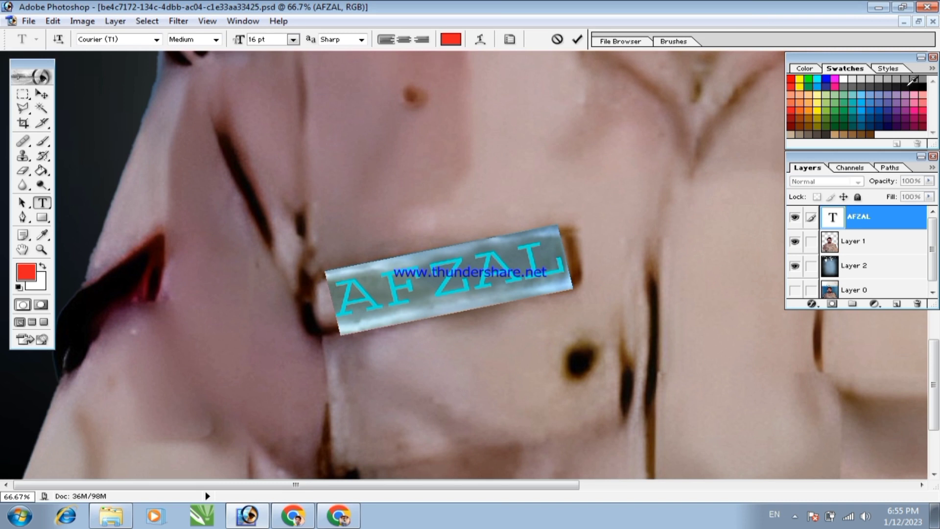
left_click(909, 84)
type("V")
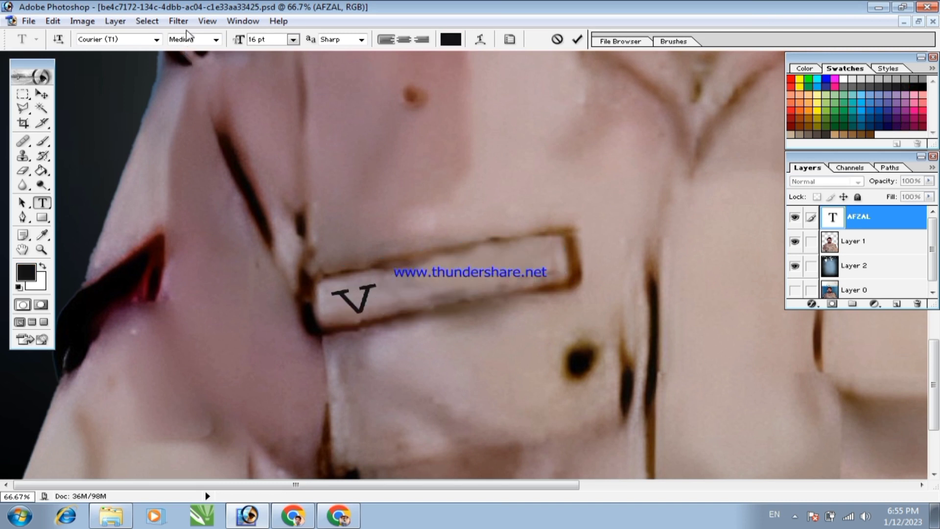
key("ctrl+z")
left_click(42, 93)
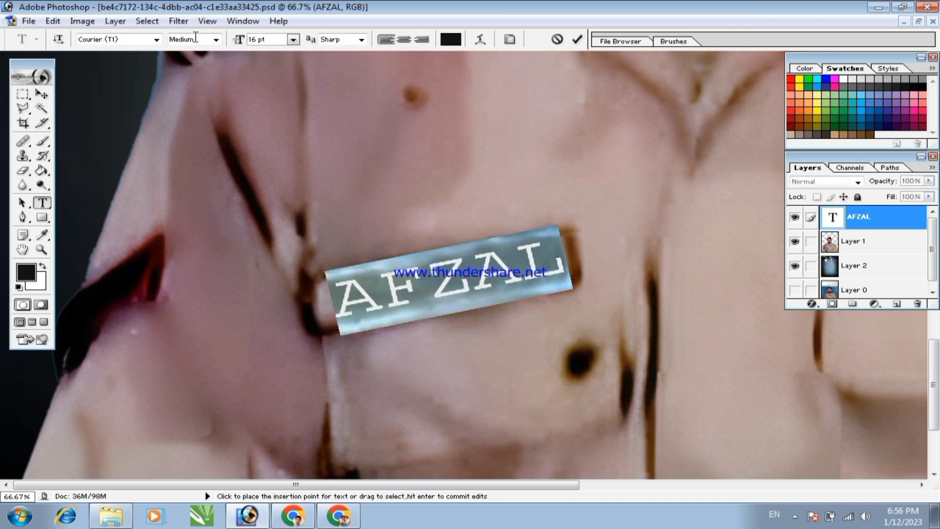
Step: Restyle the name text on the tag in Arial Bold at 9 pt
key("ctrl+minus")
key("ctrl+minus")
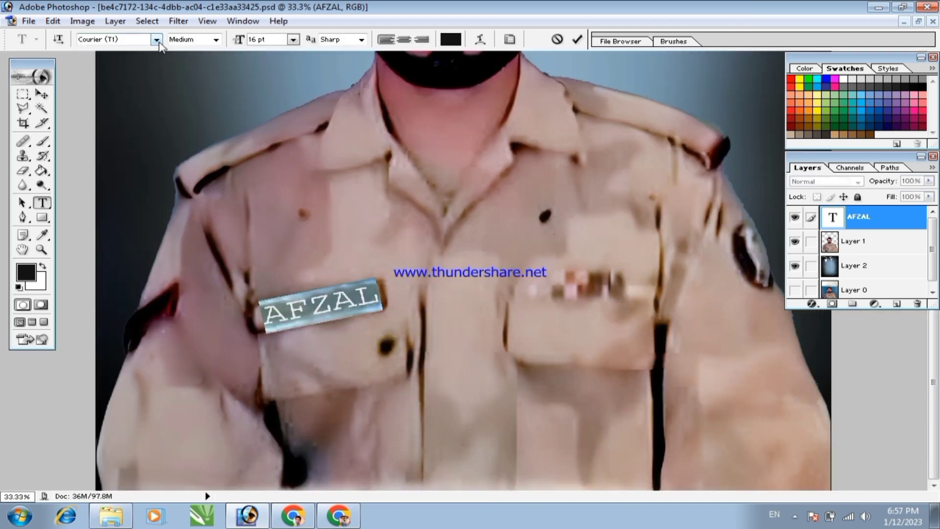
left_click(156, 39)
left_click_drag(204, 104, 201, 54)
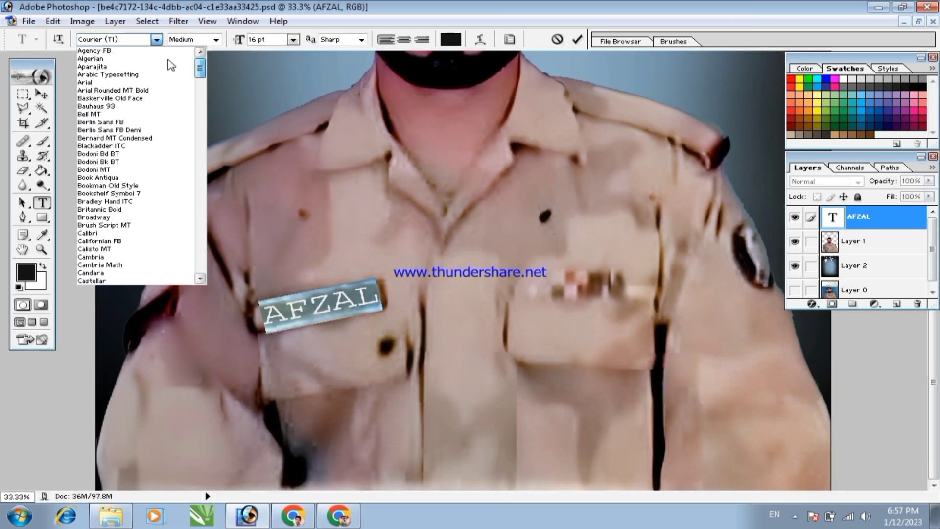
left_click(168, 87)
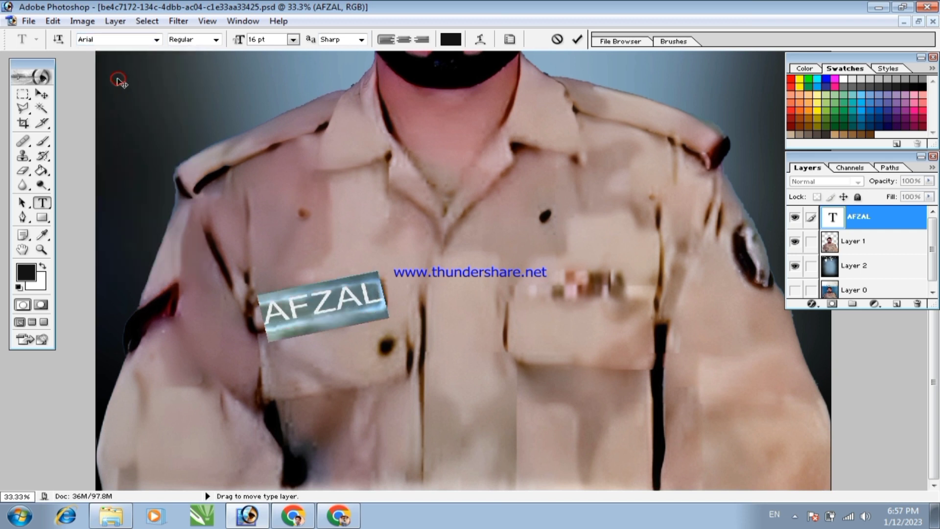
left_click(216, 41)
left_click(201, 78)
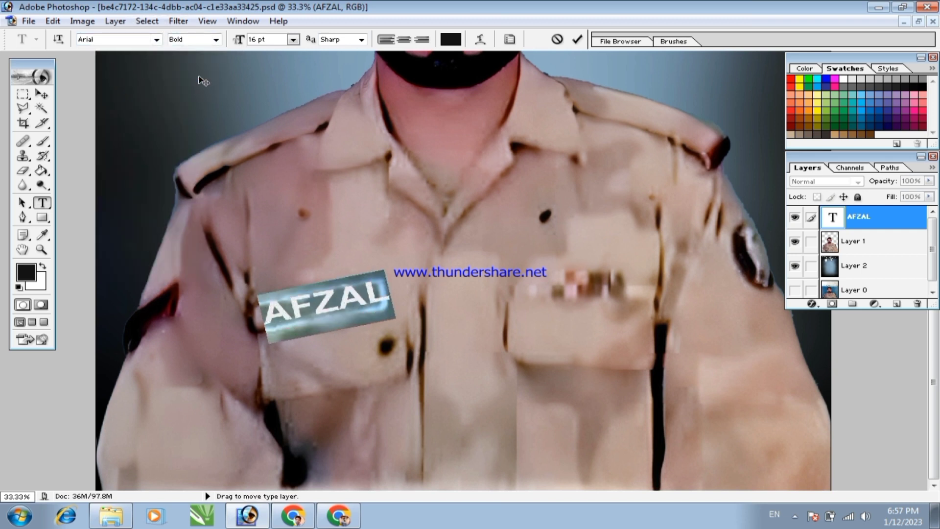
left_click(292, 39)
left_click(292, 104)
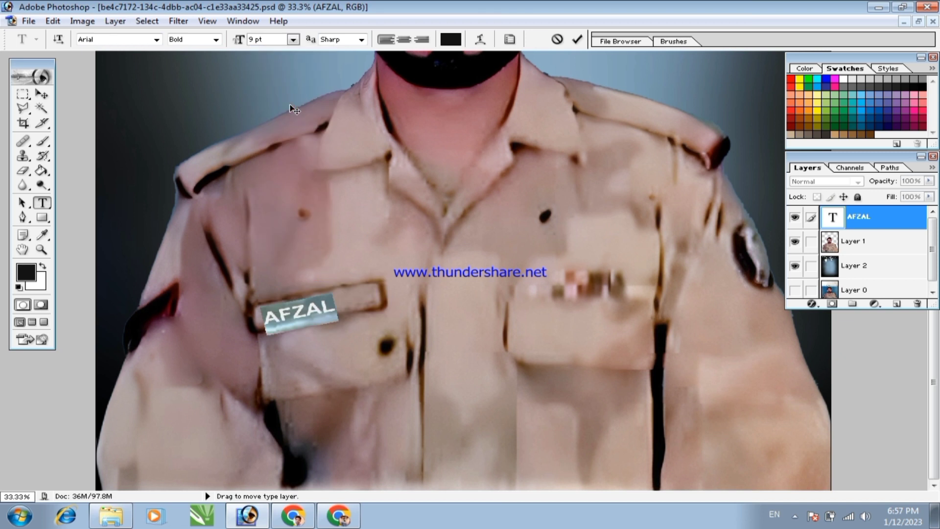
left_click(41, 93)
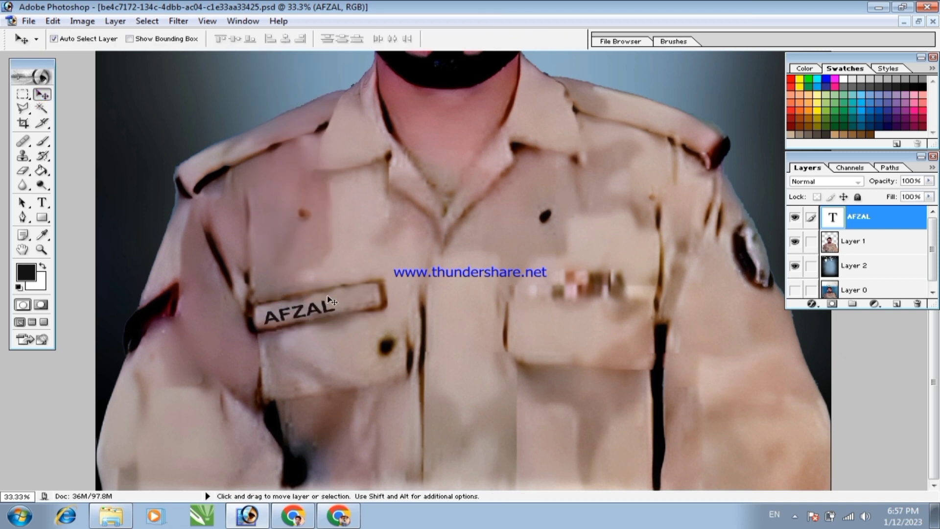
Step: Start a Free Transform on the name text and nudge it up and left towards the tag's left end
key("ctrl+t")
key("Up")
key("Up")
key("Up")
key("Up")
key("Up")
key("Up")
key("Up")
key("Up")
key("Up")
key("Up")
key("Up")
key("Up")
key("Up")
key("Up")
key("Up")
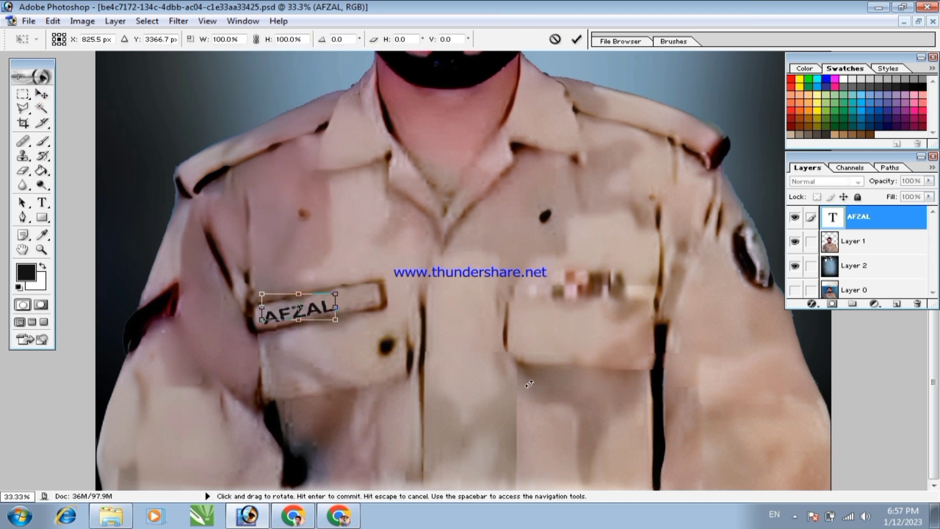
key("Left")
key("Left")
key("Left")
key("Left")
key("Left")
key("Left")
key("Left")
key("Left")
key("Left")
key("Left")
key("Left")
key("Left")
key("Left")
key("Left")
key("Left")
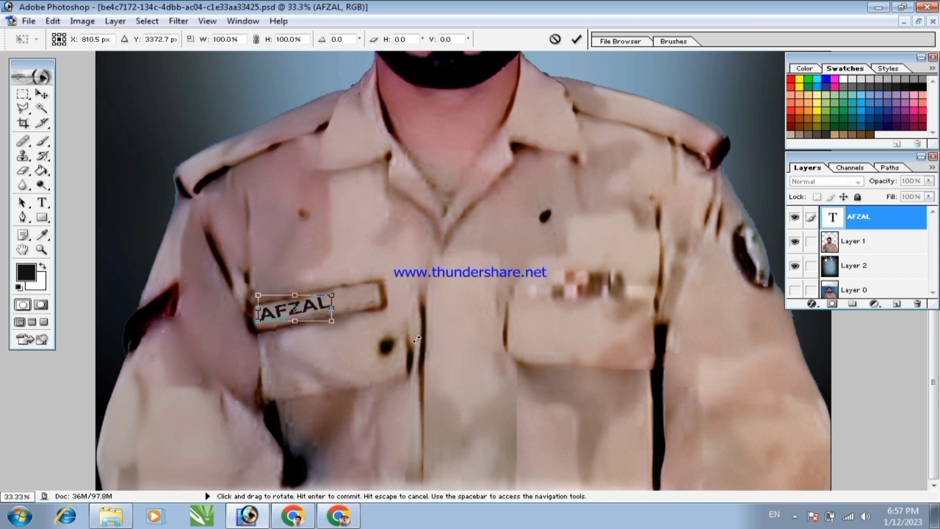
Step: Stretch the name text to 152% width and 128.2% height and rotate it -2.9° to fill the tag
left_click_drag(333, 299, 371, 286)
left_click_drag(426, 305, 426, 300)
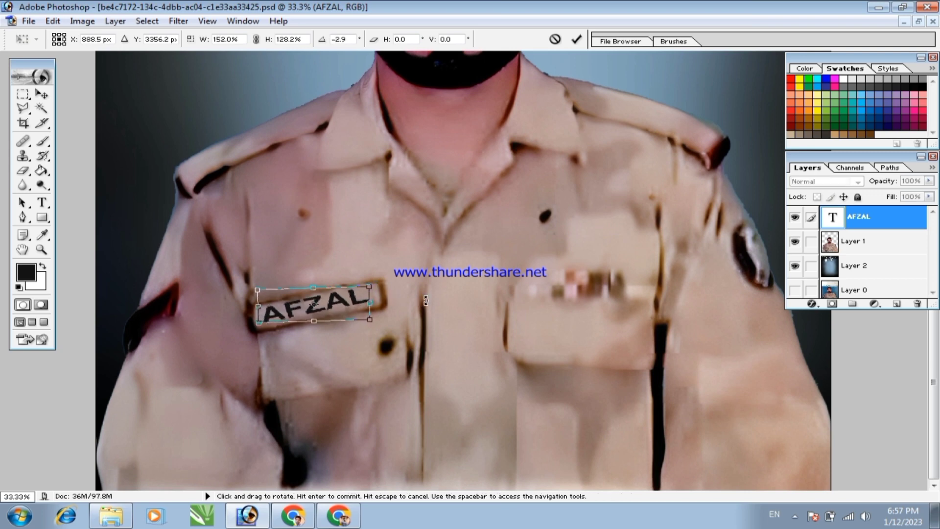
key("Return")
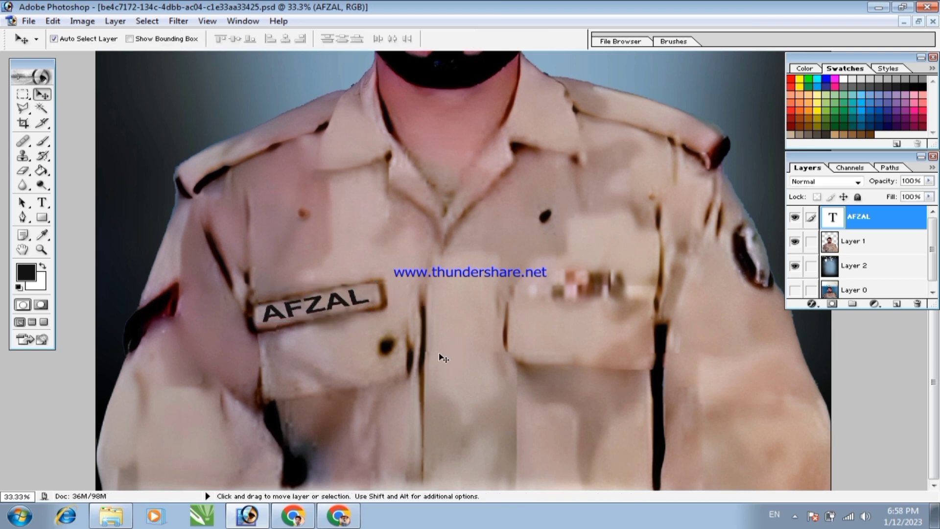
Step: Save the finished portrait as a layered PSD in Downloads under its existing file name, replacing the earlier version
left_click(304, 283, "alt")
left_click(352, 312, "alt")
left_click(353, 312, "alt")
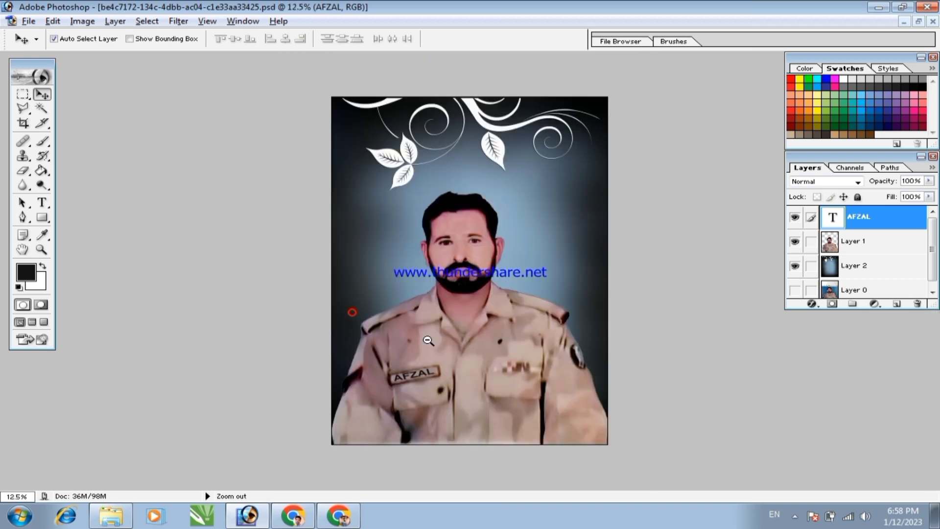
left_click(425, 342, "alt")
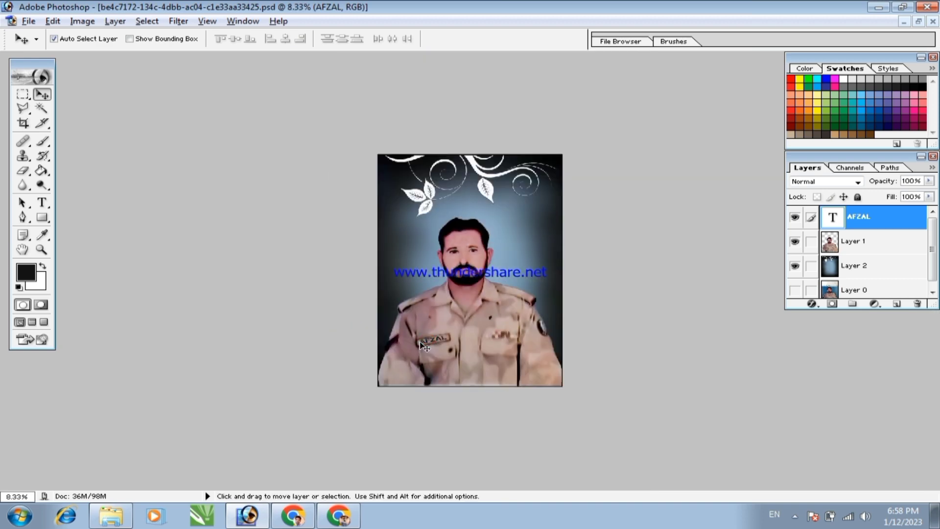
key("ctrl+shift+s")
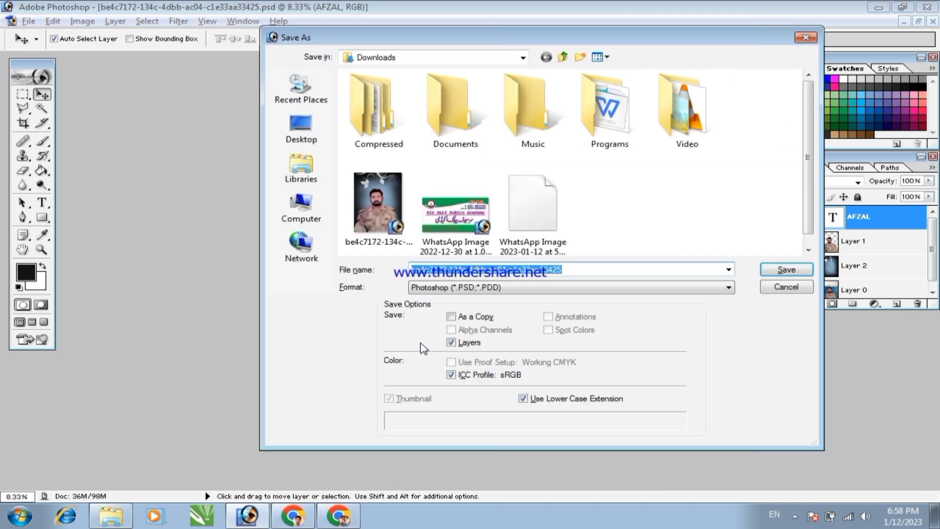
left_click(762, 271)
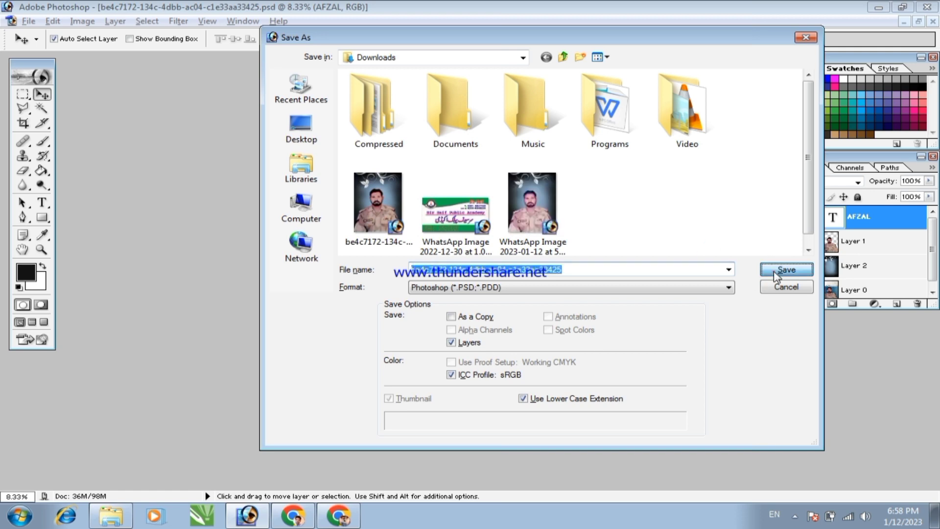
left_click(440, 201)
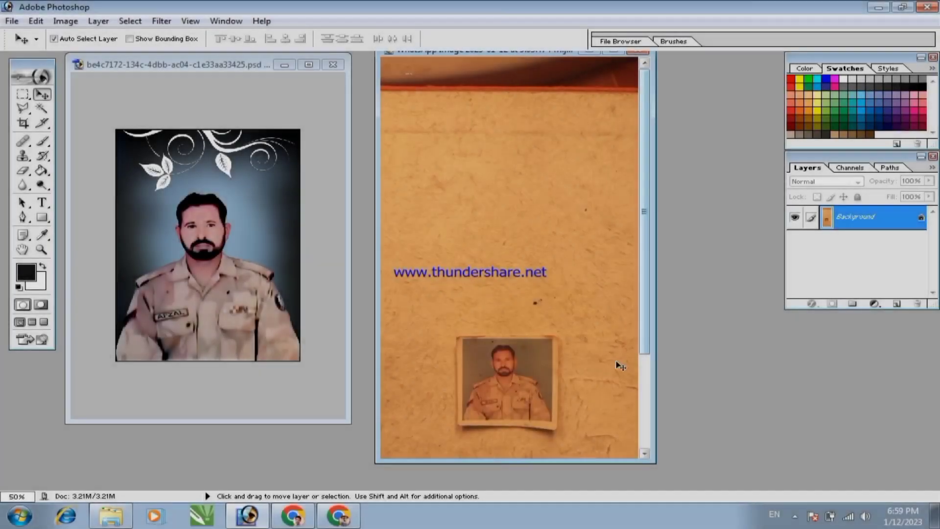
Step: Compare the restored portrait side by side with the original photo, enlarging the man in both images
key("ctrl+space")
left_click_drag(457, 316, 566, 431)
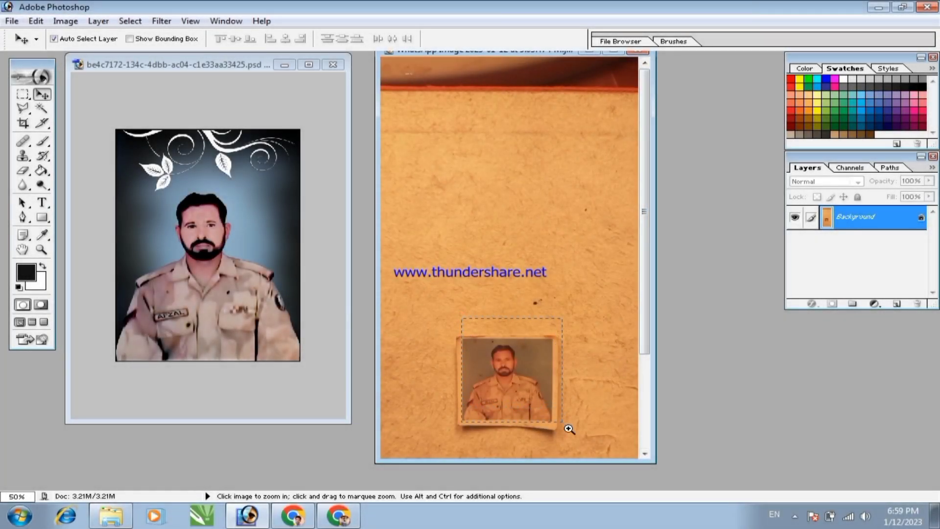
left_click_drag(655, 204, 742, 204)
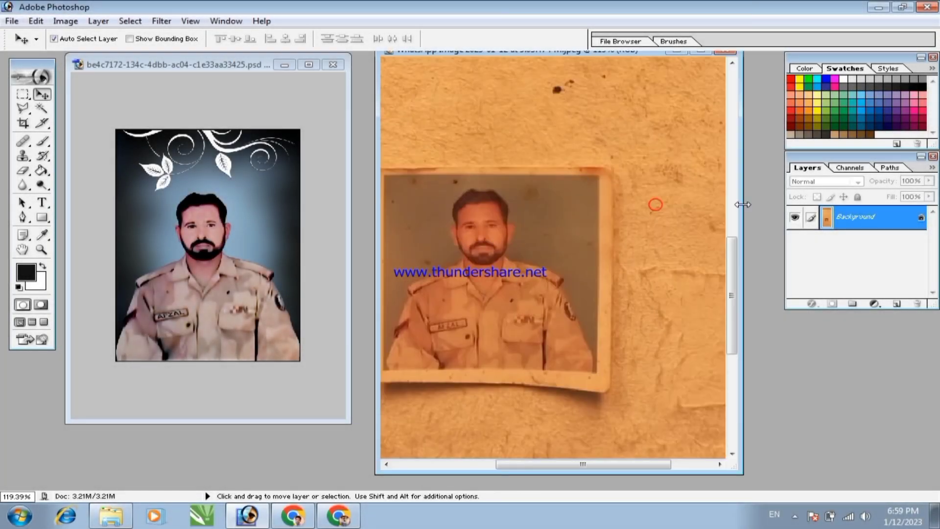
left_click_drag(376, 210, 367, 211)
key("ctrl+space")
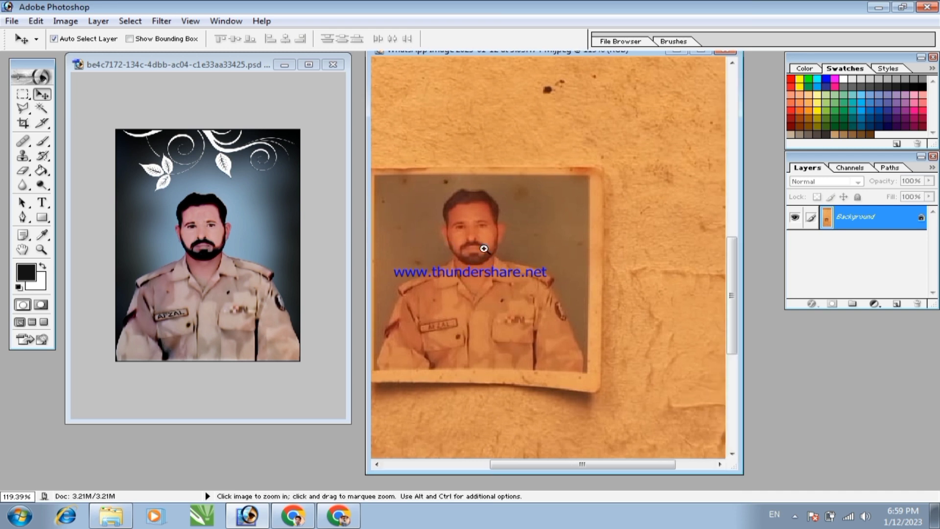
left_click(477, 247)
left_click(227, 229)
key("ctrl+space")
left_click(240, 229)
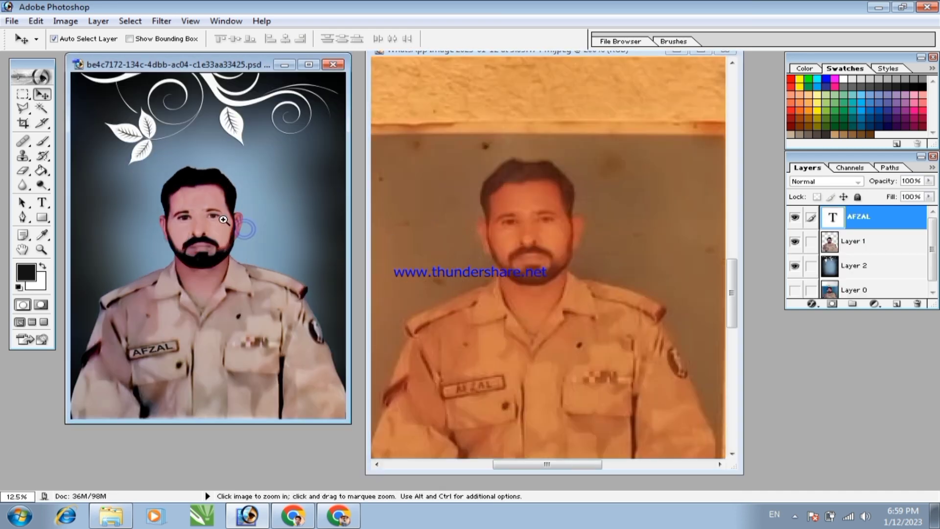